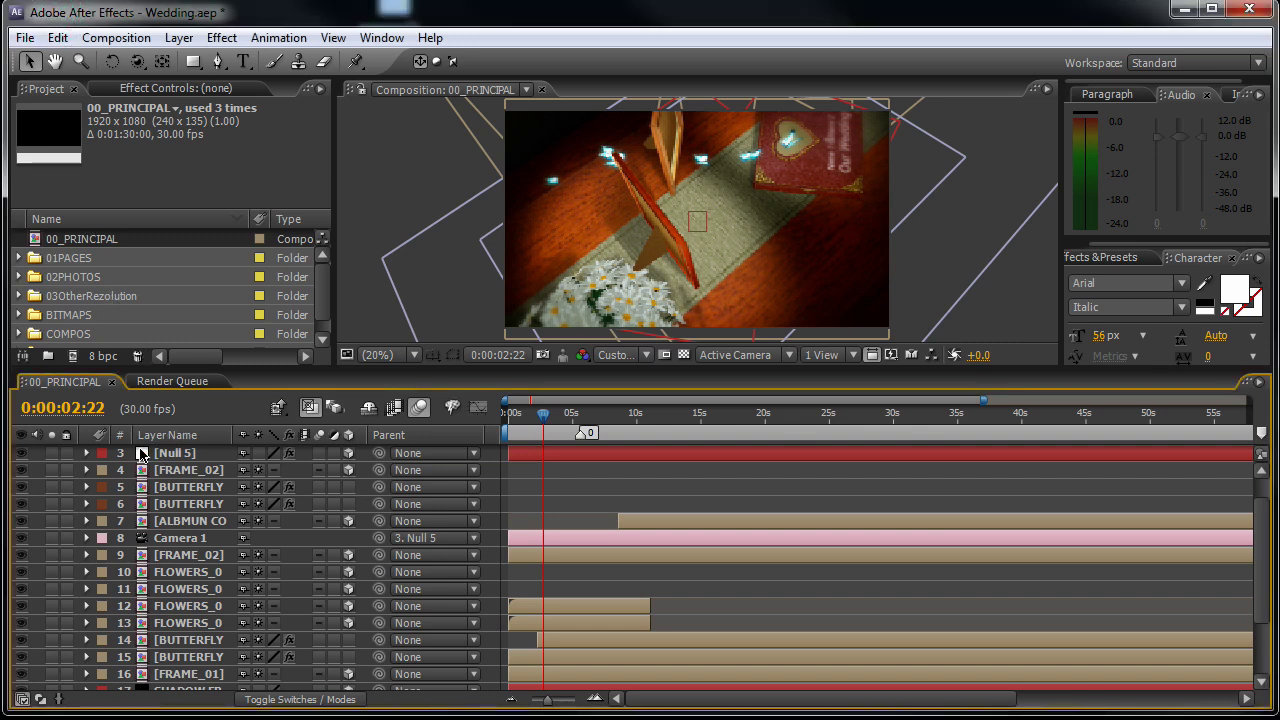
- Select the 00_PRINCIPAL composition in the Project panel
{"action": "left_click", "coordinate": [71, 237]}
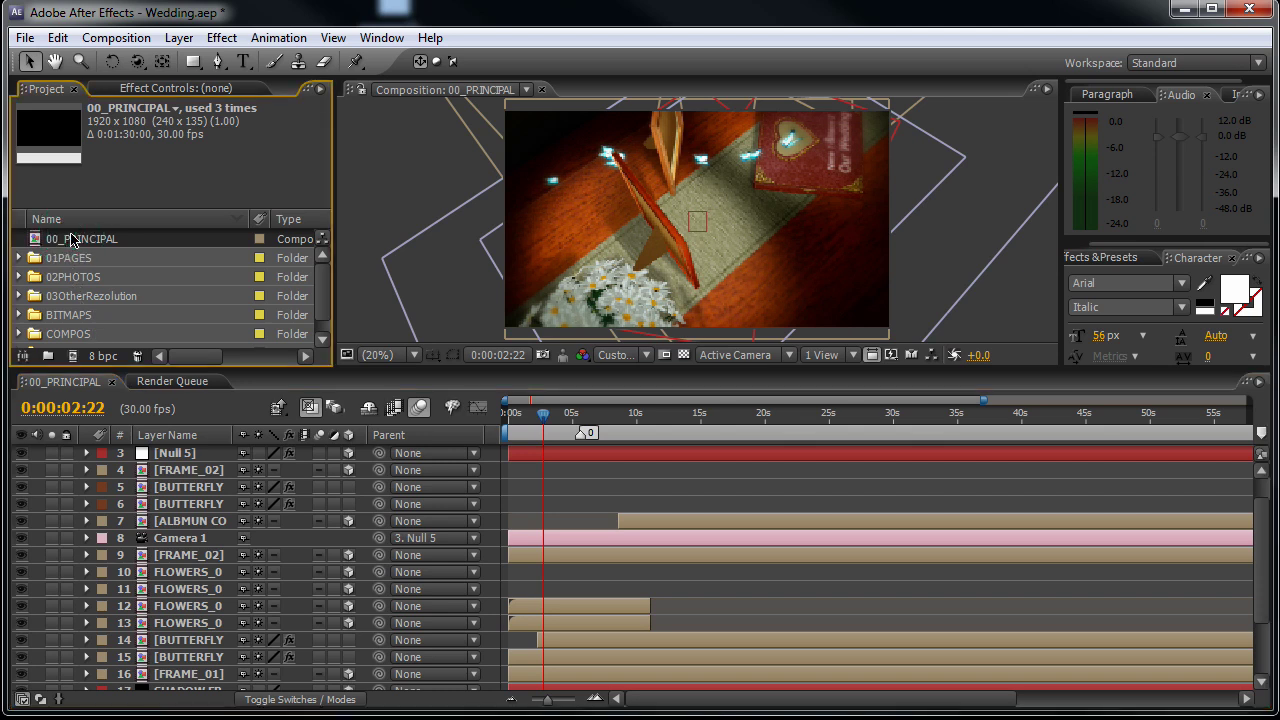
{"action": "left_click_drag", "start_coordinate": [319, 280], "coordinate": [323, 298]}
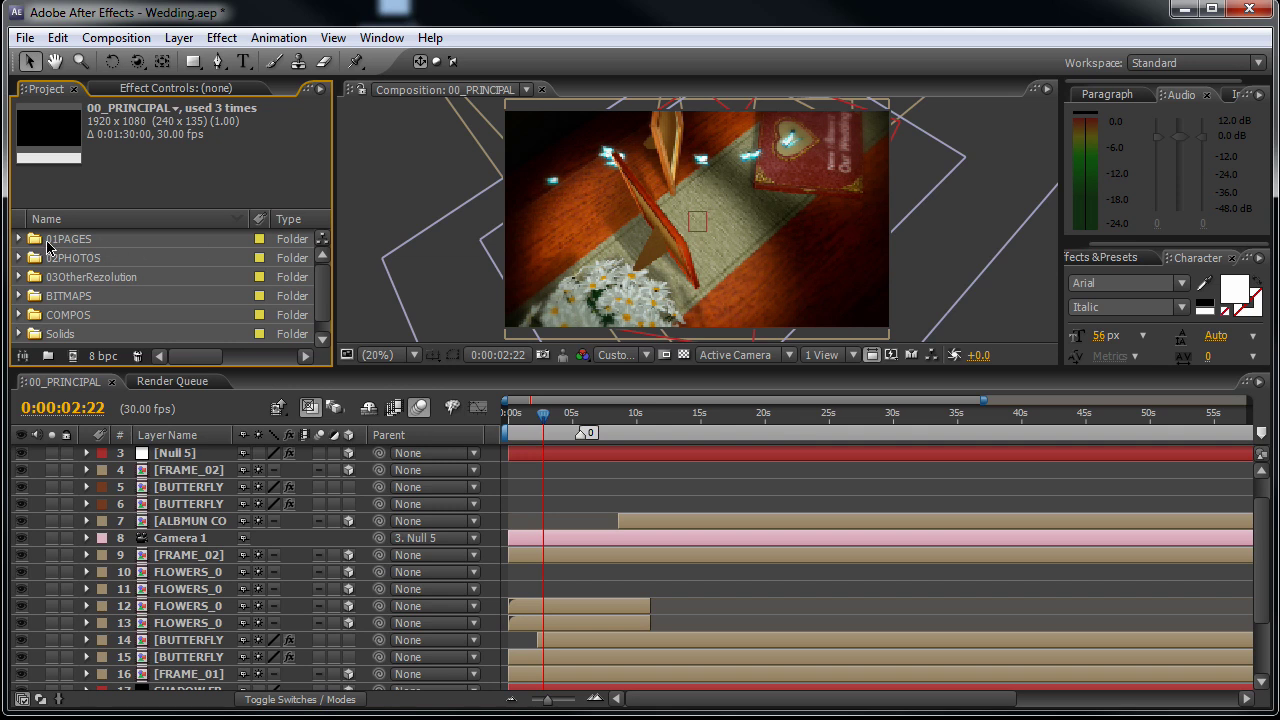
{"action": "left_click_drag", "start_coordinate": [321, 298], "coordinate": [320, 284]}
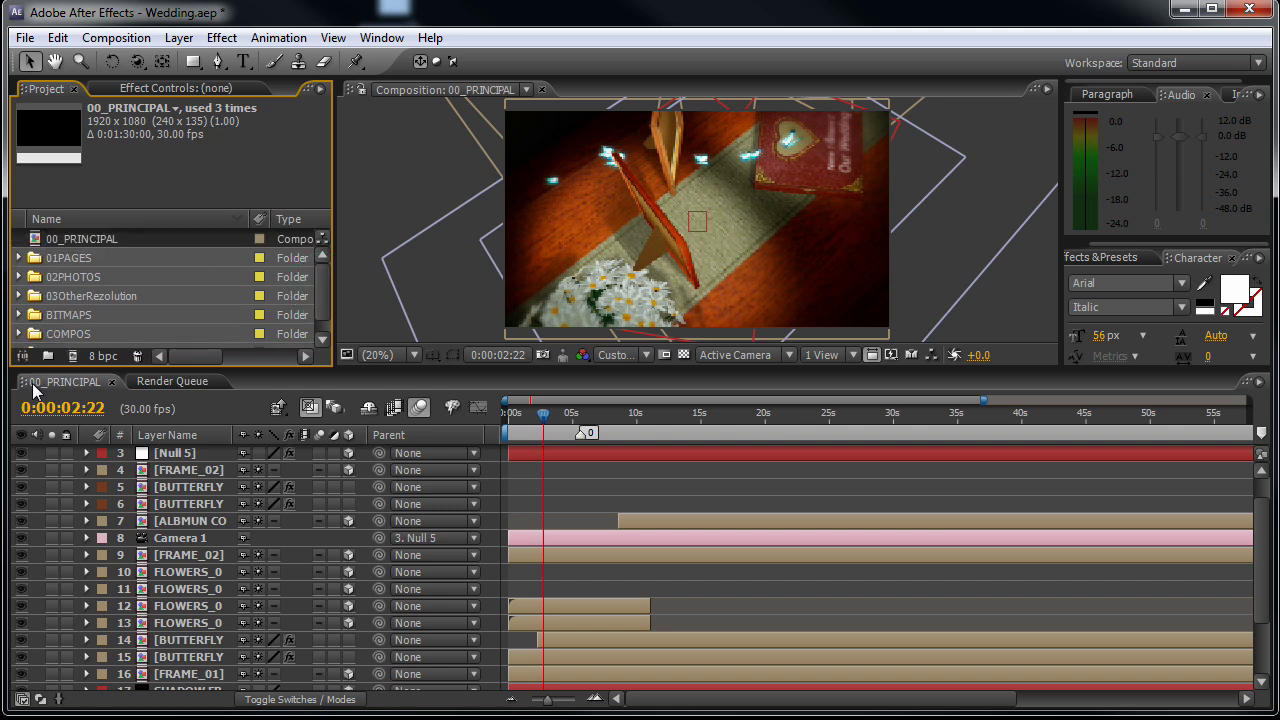
- Hide the four FLOWERS layers (10–13) and move the time indicator toward 0:00:04:06
{"action": "left_click", "coordinate": [187, 574]}
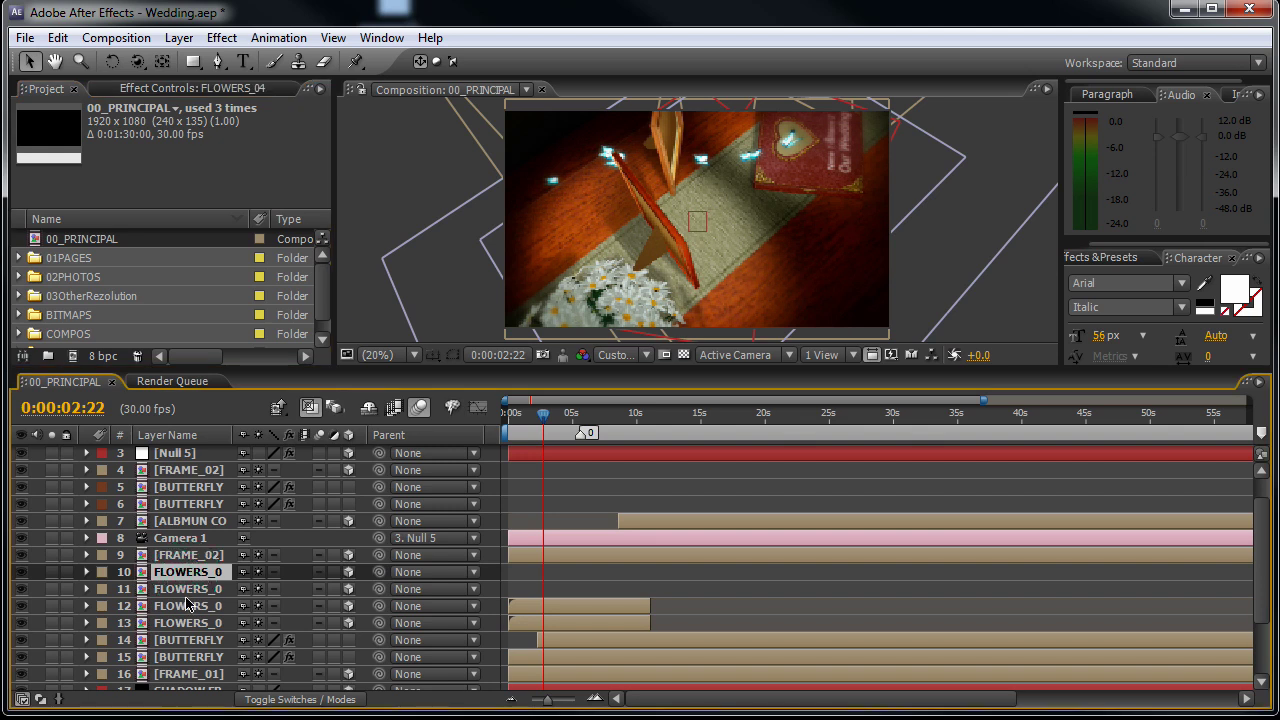
{"action": "left_click", "coordinate": [199, 625], "text": "ctrl"}
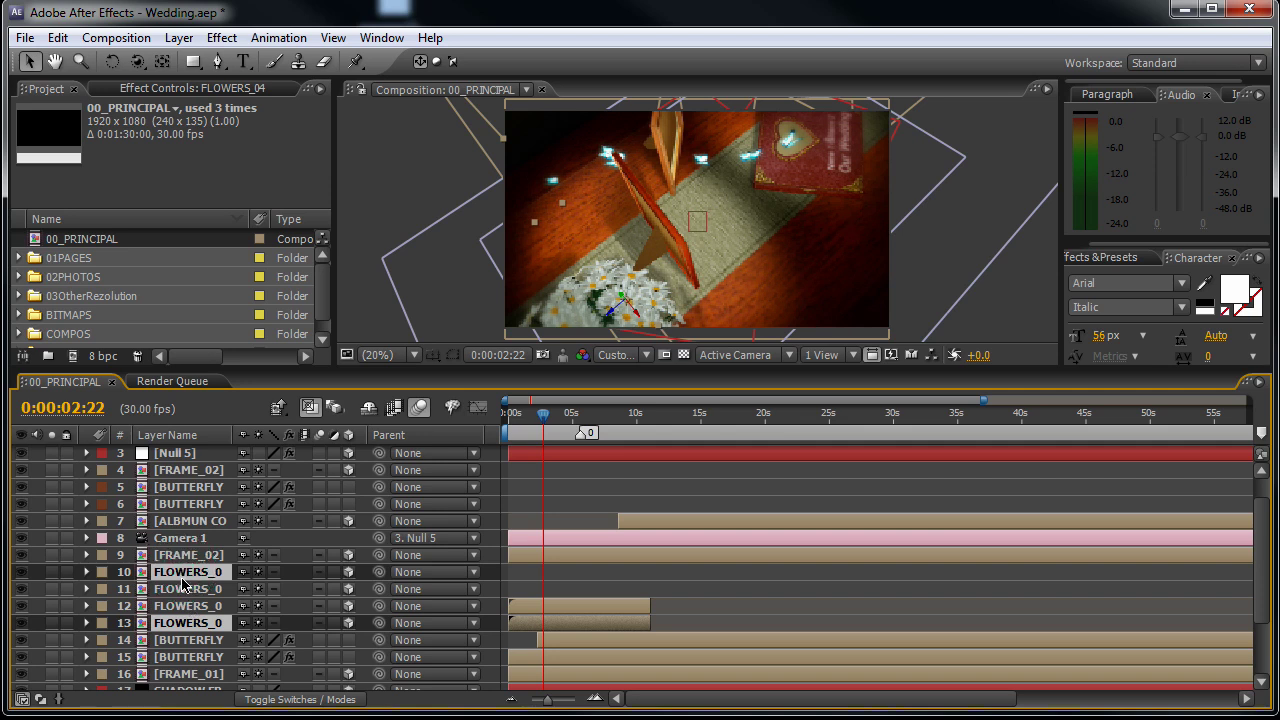
{"action": "left_click", "coordinate": [186, 575]}
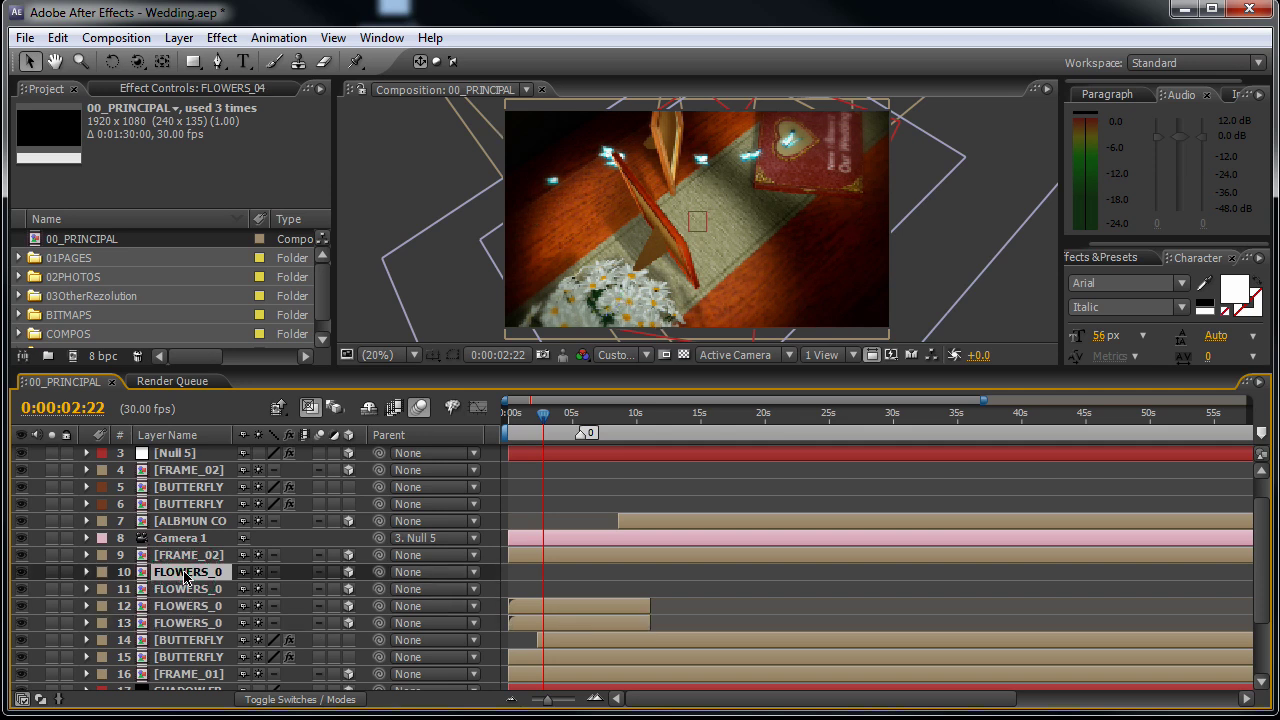
{"action": "left_click", "coordinate": [190, 628], "text": "shift"}
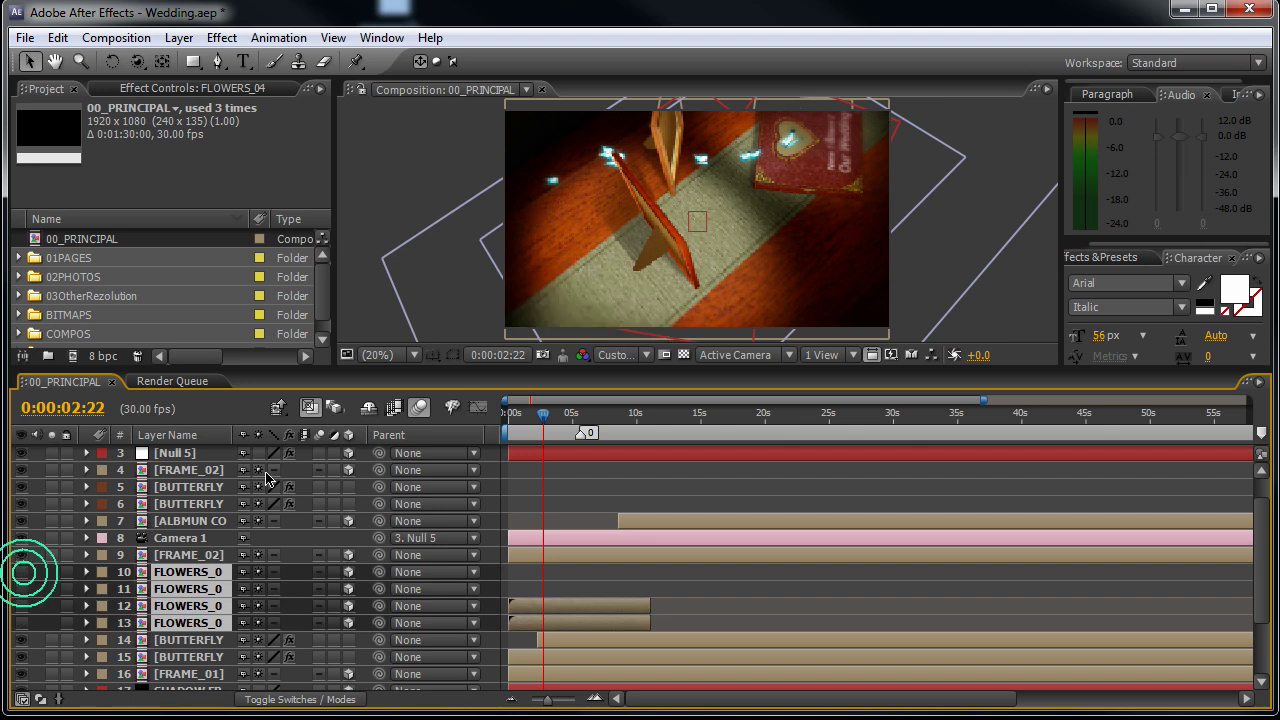
{"action": "left_click", "coordinate": [22, 572]}
{"action": "left_click_drag", "start_coordinate": [538, 413], "coordinate": [562, 414]}
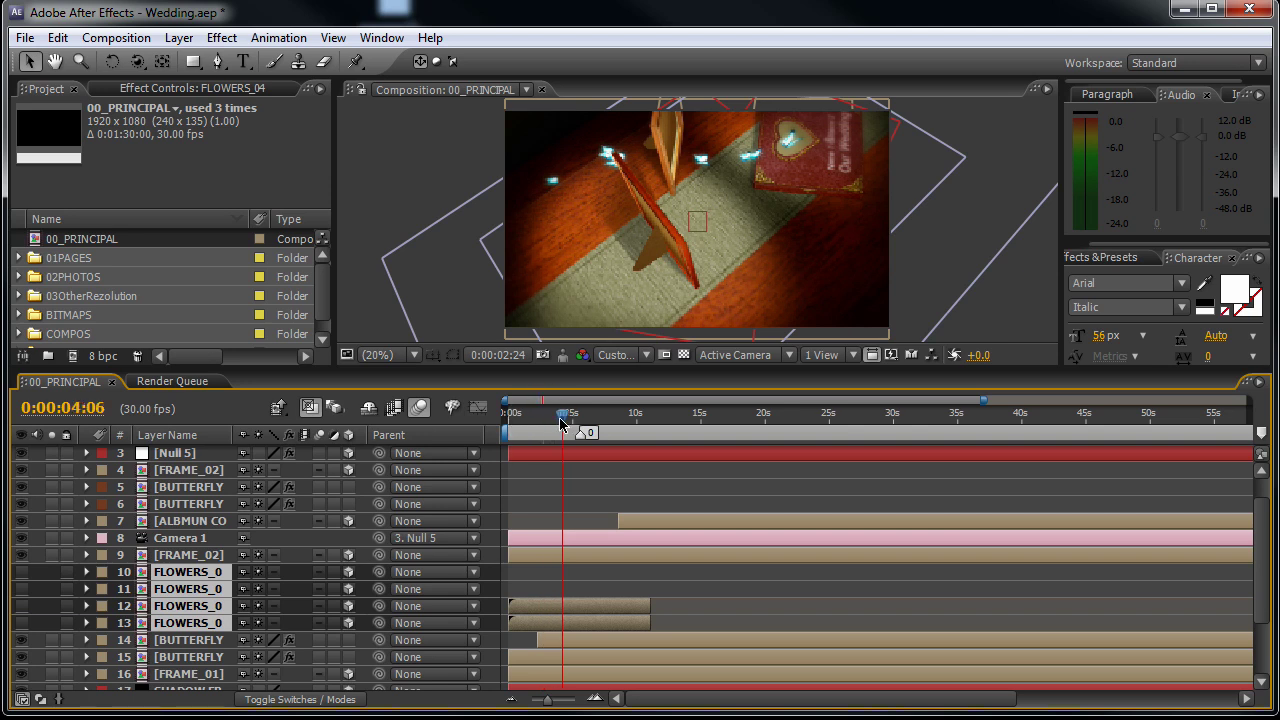
- Switch the viewer's preview resolution to Custom (every 8 pixels) and select the 01PAGES folder
{"action": "left_click", "coordinate": [615, 354]}
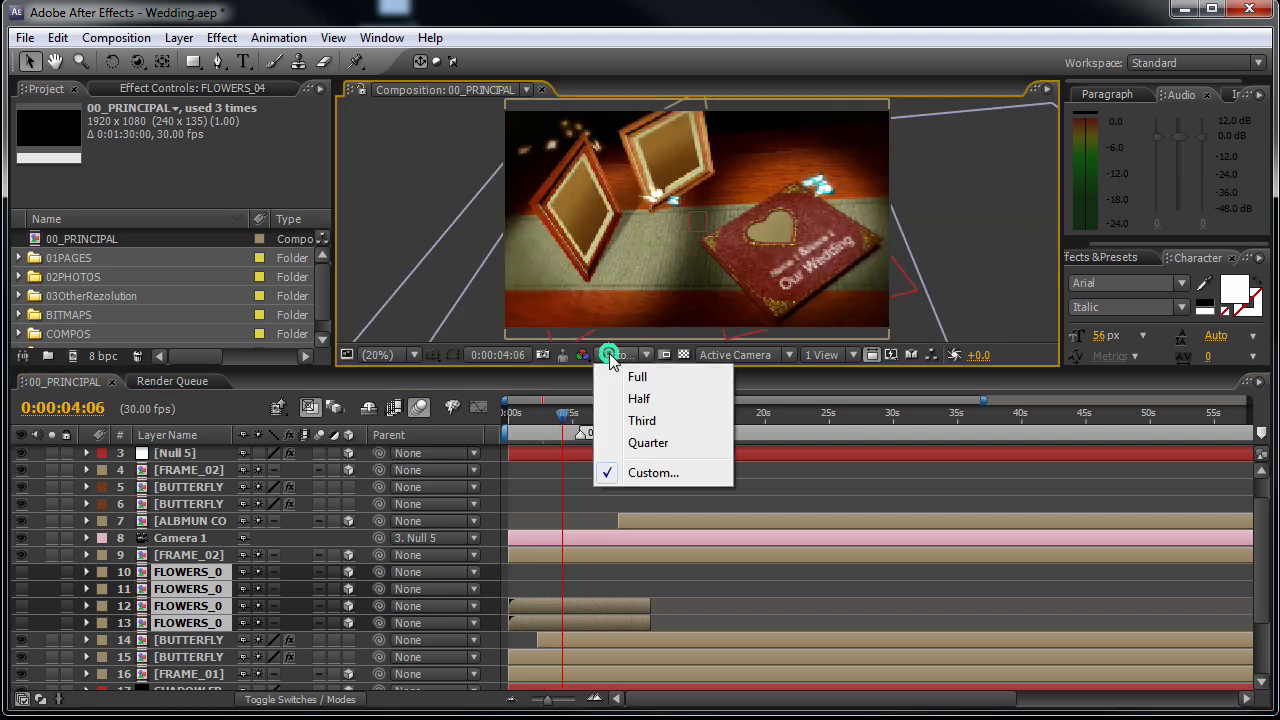
{"action": "left_click", "coordinate": [640, 472]}
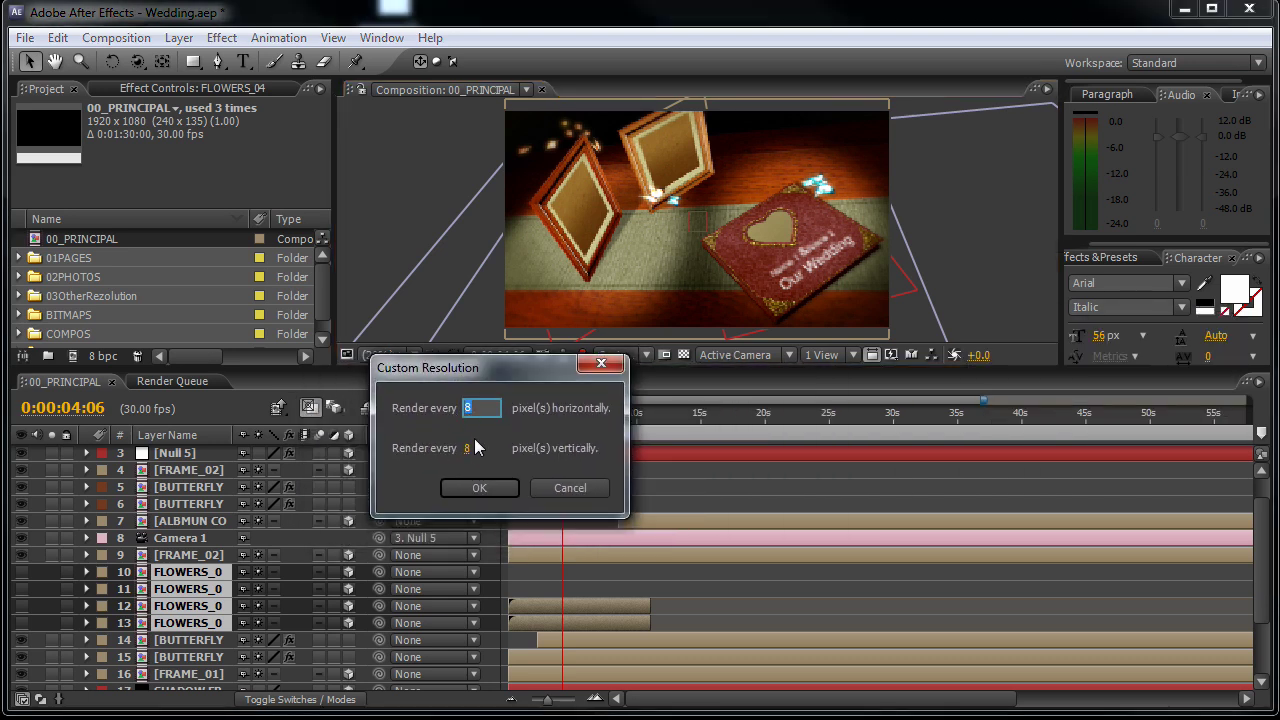
{"action": "left_click", "coordinate": [565, 488]}
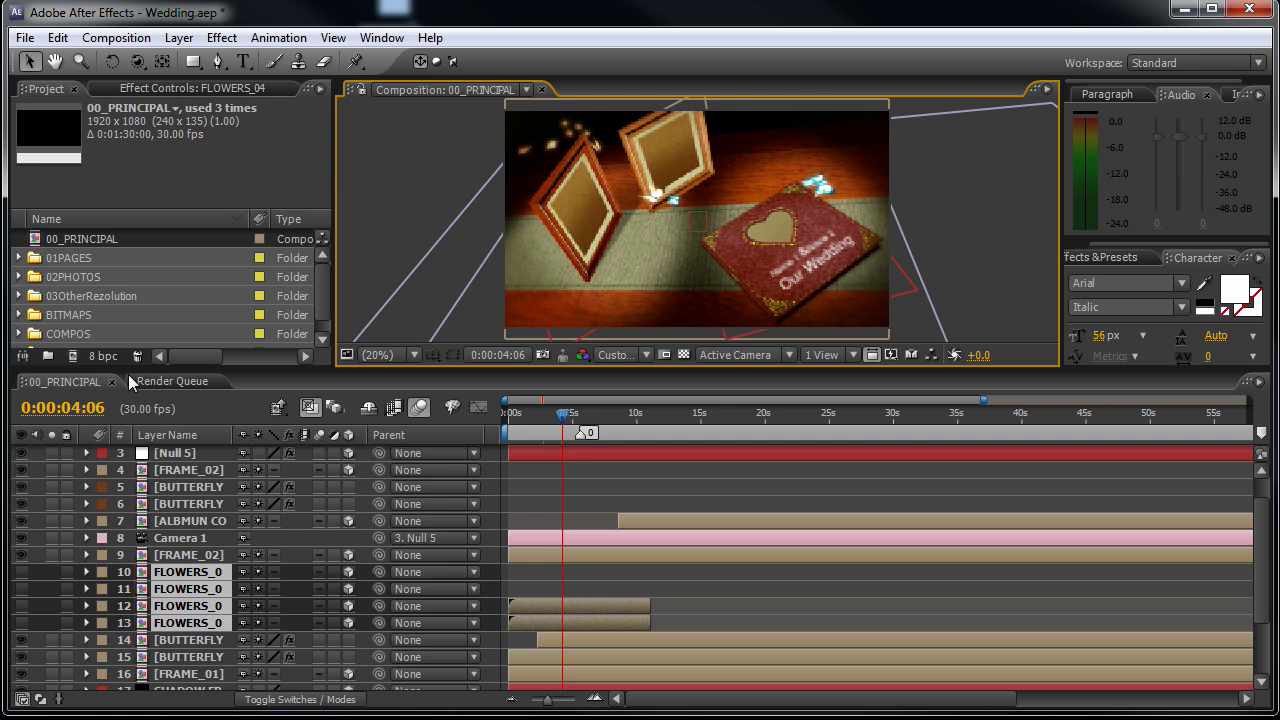
{"action": "left_click", "coordinate": [63, 259]}
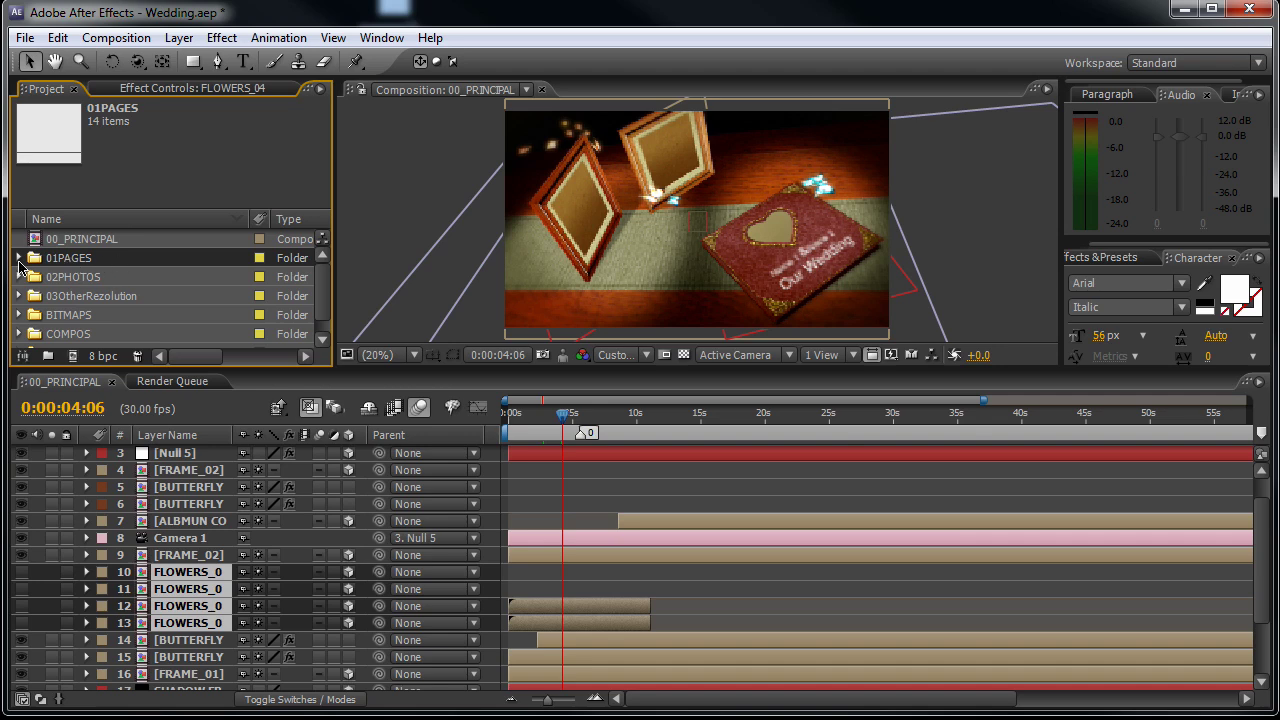
- Expand the 01PAGES folder, make the panels taller, and open the ALBMUN COVER composition
{"action": "left_click", "coordinate": [19, 258]}
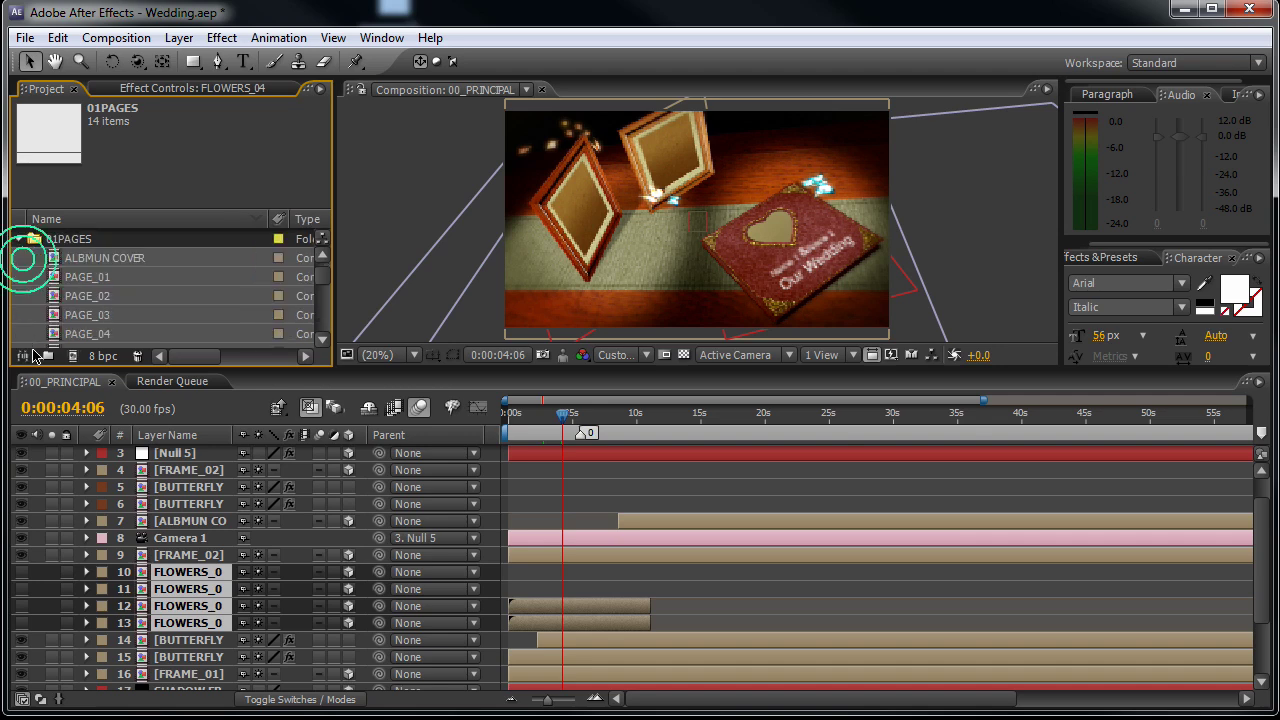
{"action": "left_click_drag", "start_coordinate": [42, 369], "coordinate": [60, 546]}
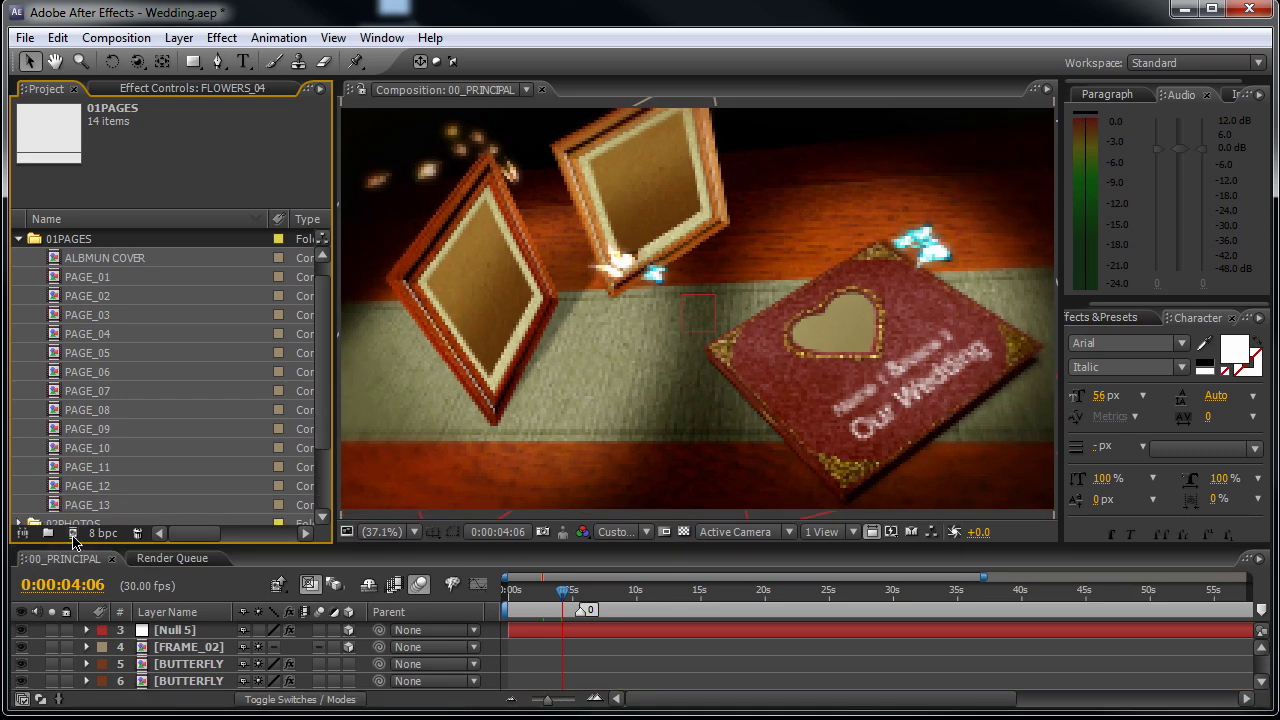
{"action": "left_click", "coordinate": [322, 300]}
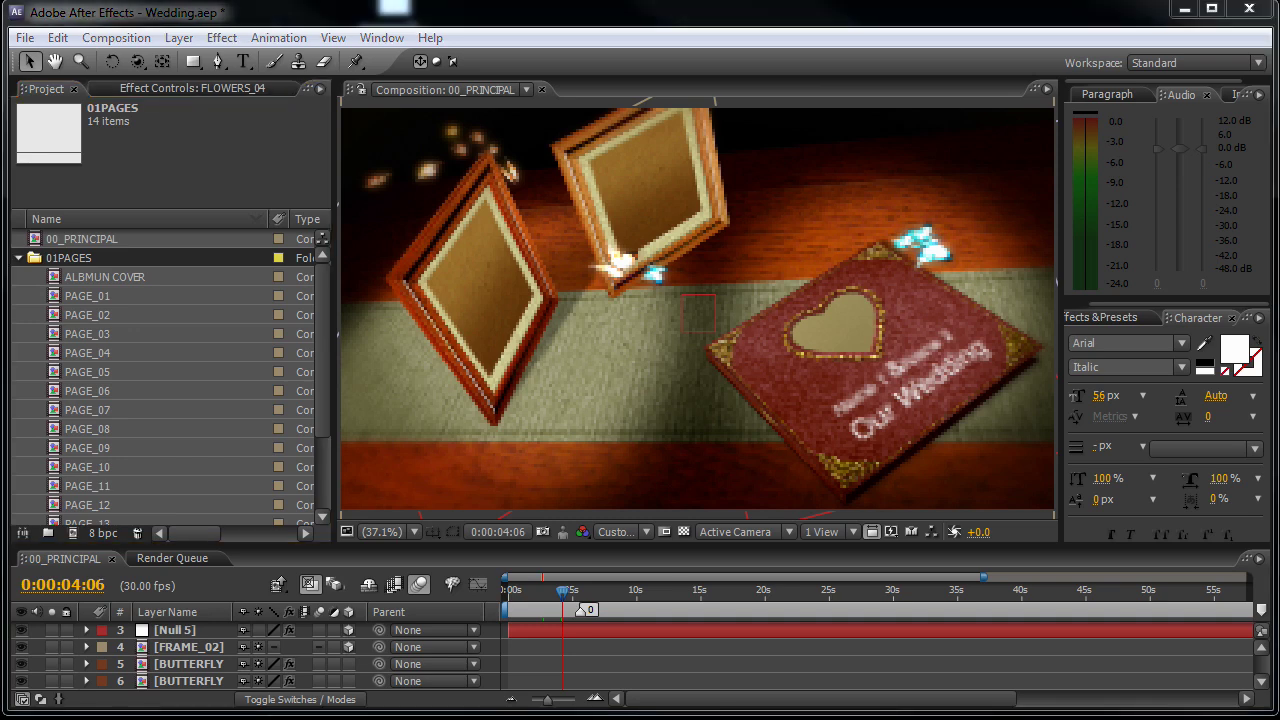
{"action": "left_click", "coordinate": [106, 279]}
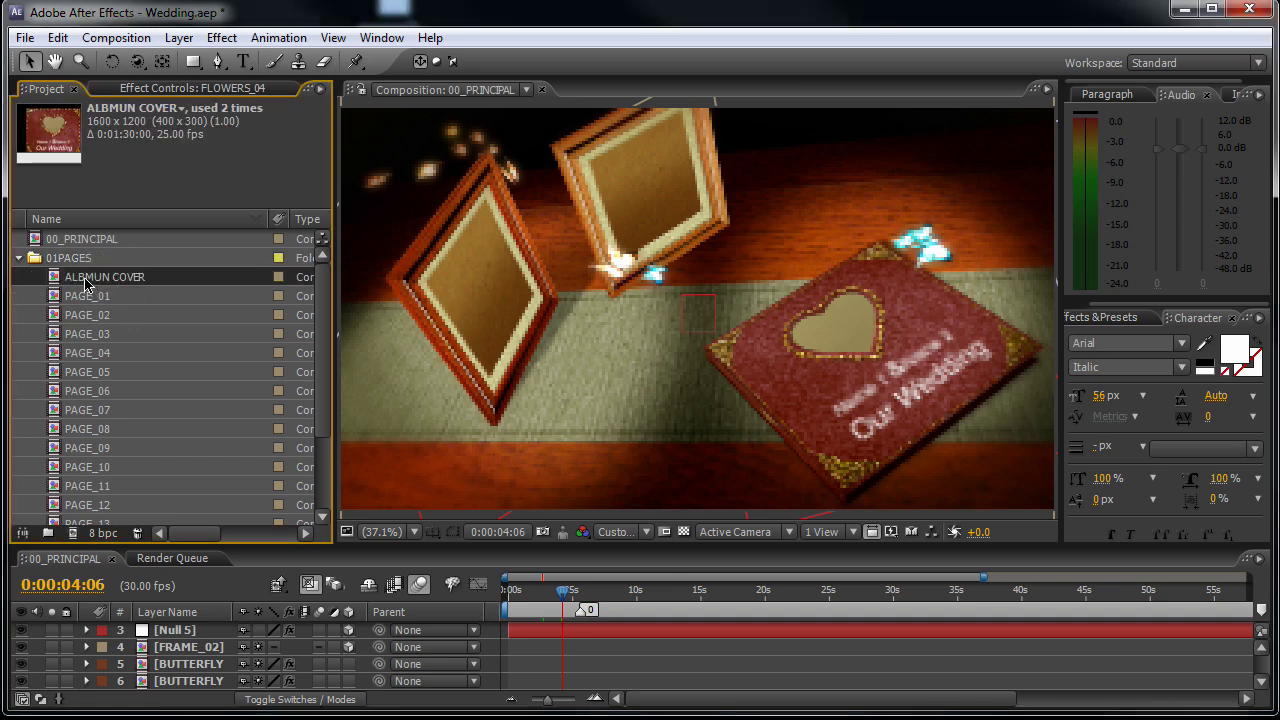
{"action": "double_click", "coordinate": [86, 280]}
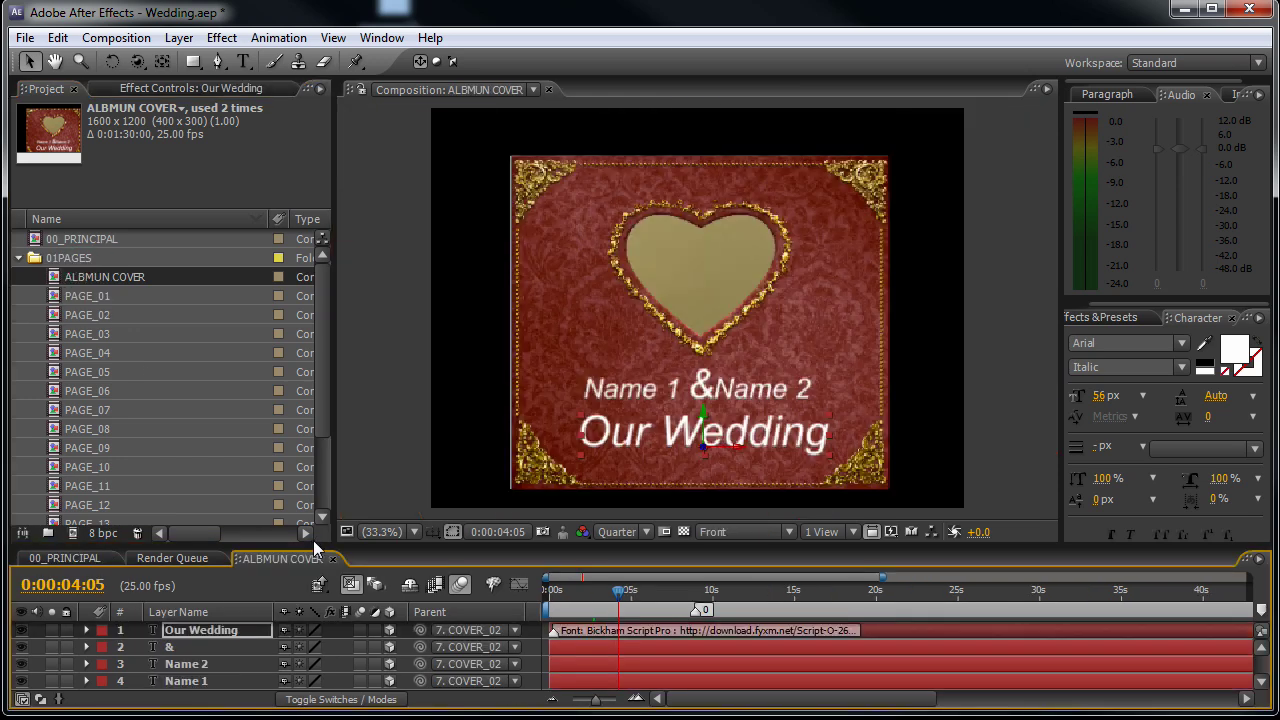
- Enlarge the Timeline to list every cover layer, then select the Name 1 and Our Wedding layers
{"action": "left_click_drag", "start_coordinate": [277, 543], "coordinate": [279, 407]}
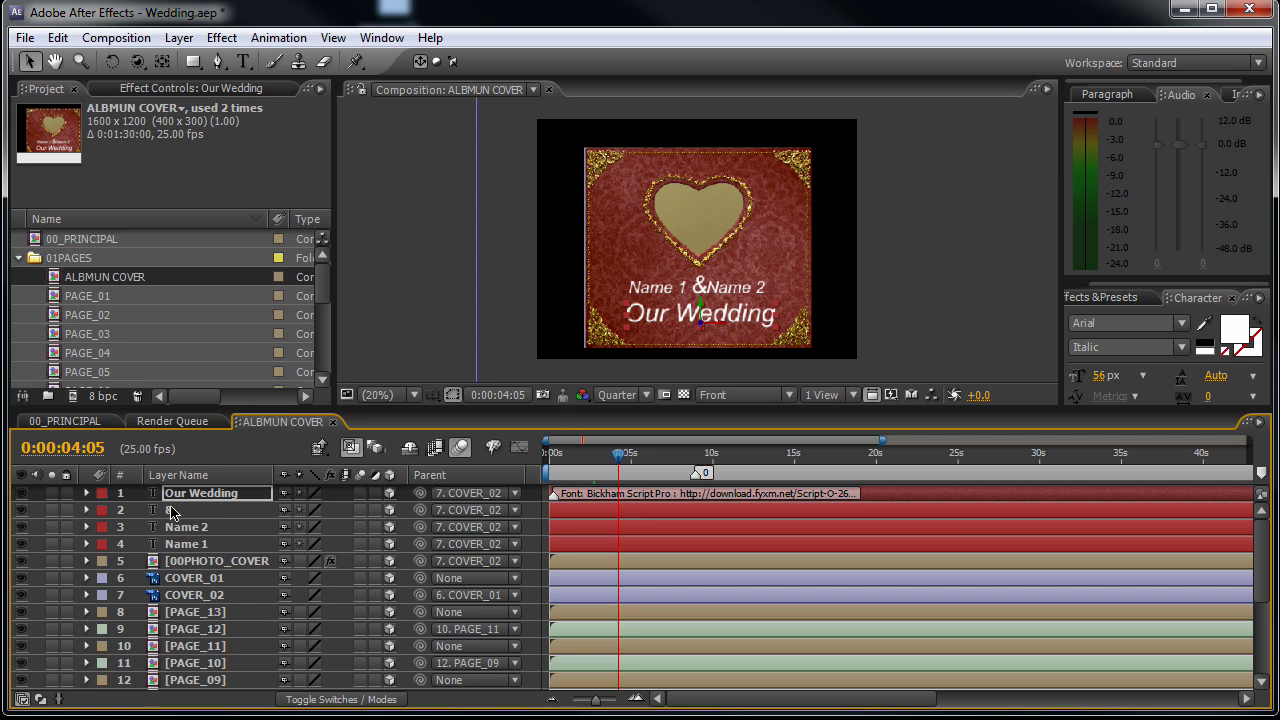
{"action": "left_click", "coordinate": [193, 547]}
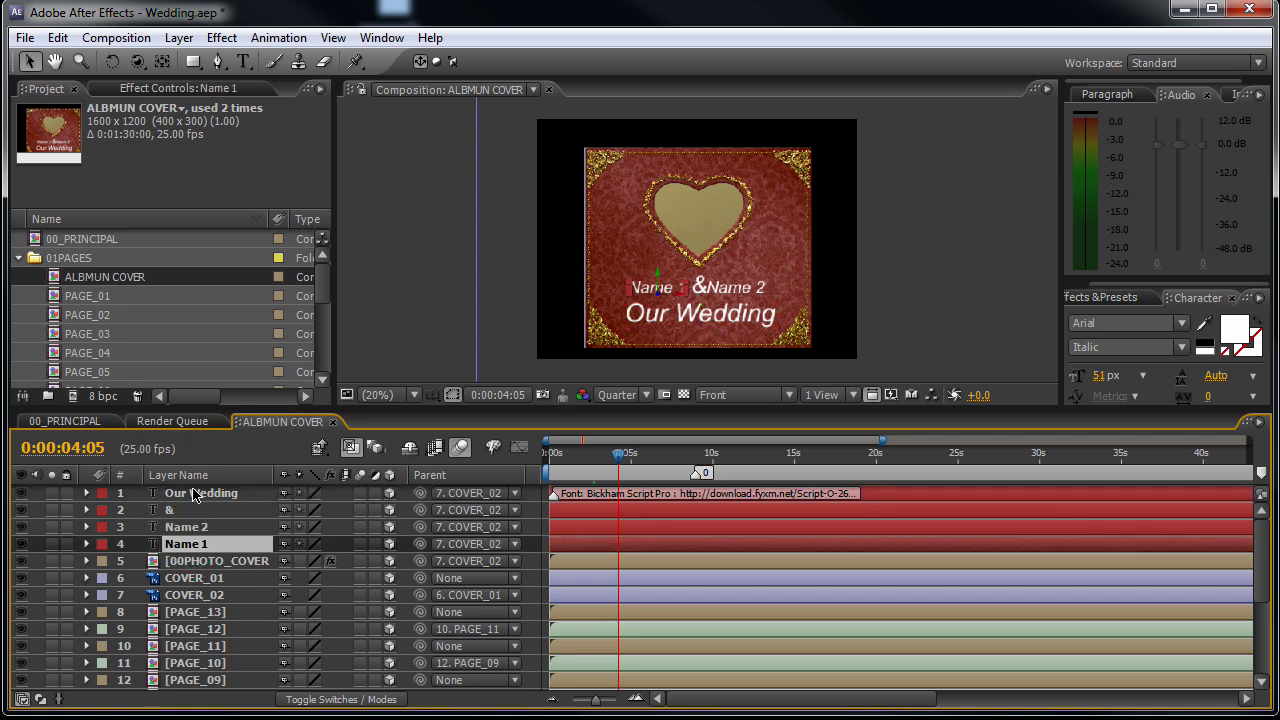
{"action": "left_click", "coordinate": [197, 494]}
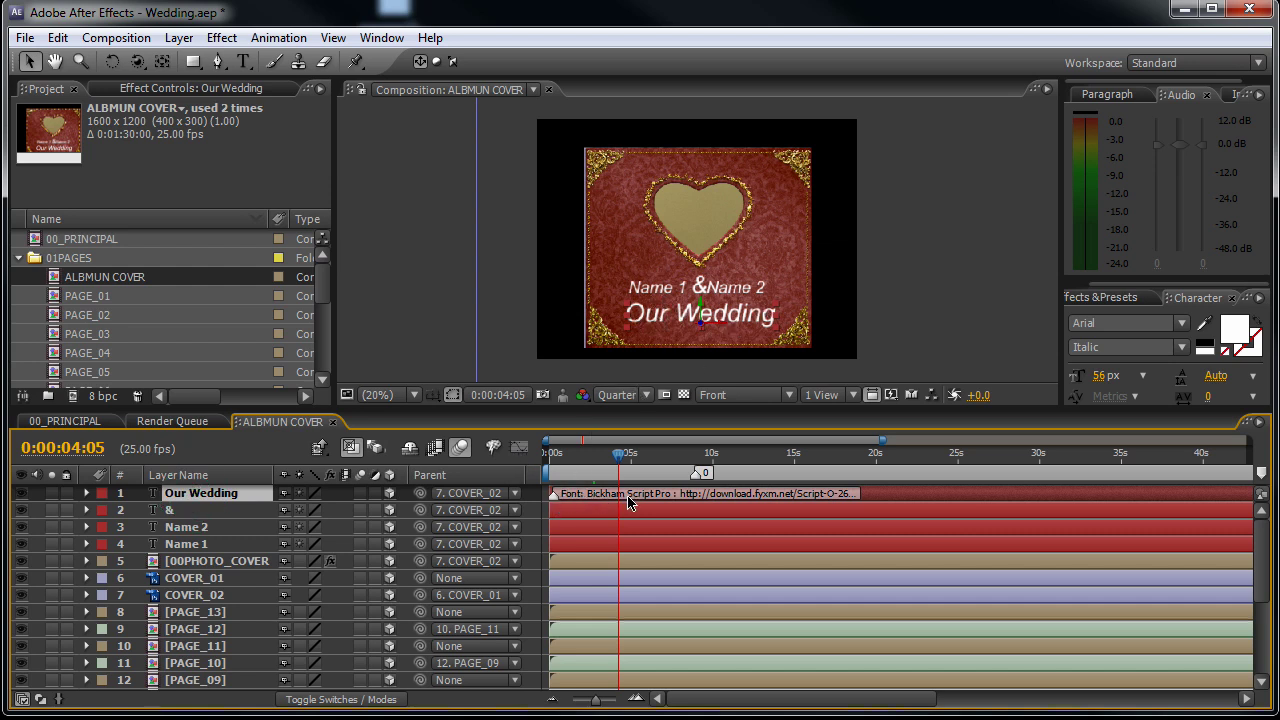
{"action": "double_click", "coordinate": [556, 499]}
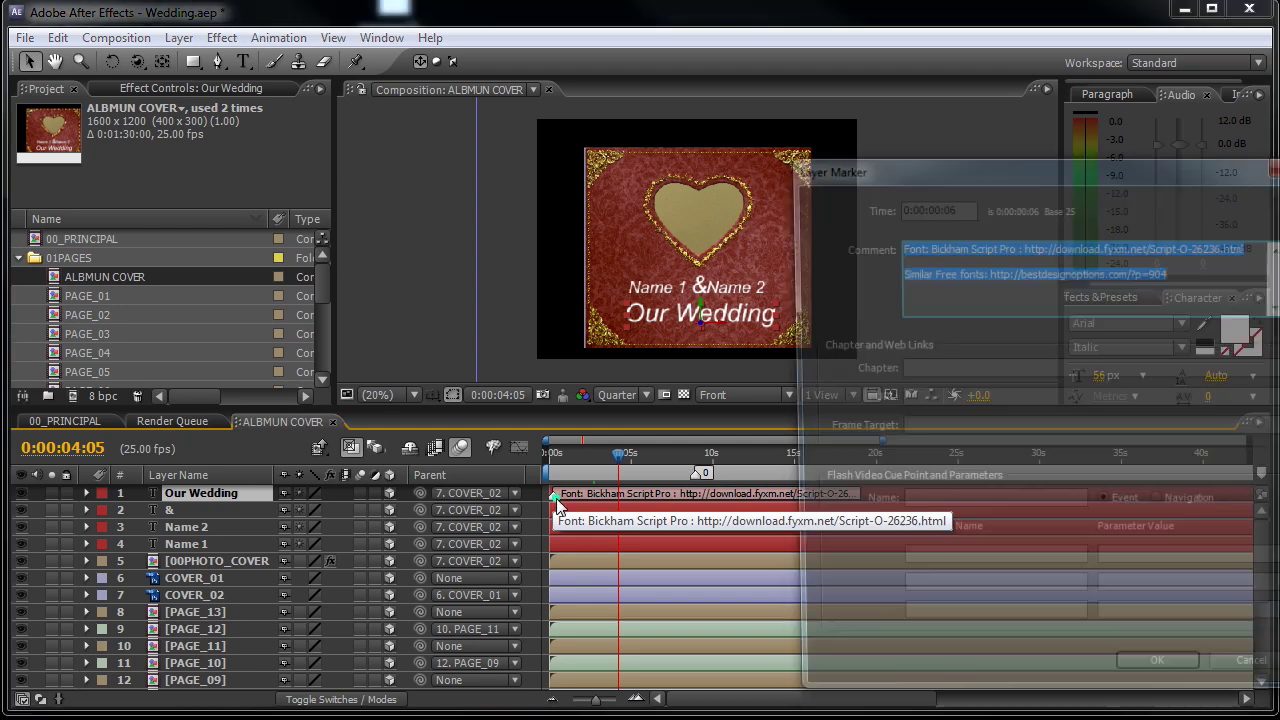
{"action": "mouse_move", "coordinate": [850, 170]}
{"action": "left_mouse_down"}
{"action": "mouse_move", "coordinate": [232, 215]}
{"action": "mouse_move", "coordinate": [246, 217]}
{"action": "left_mouse_up"}
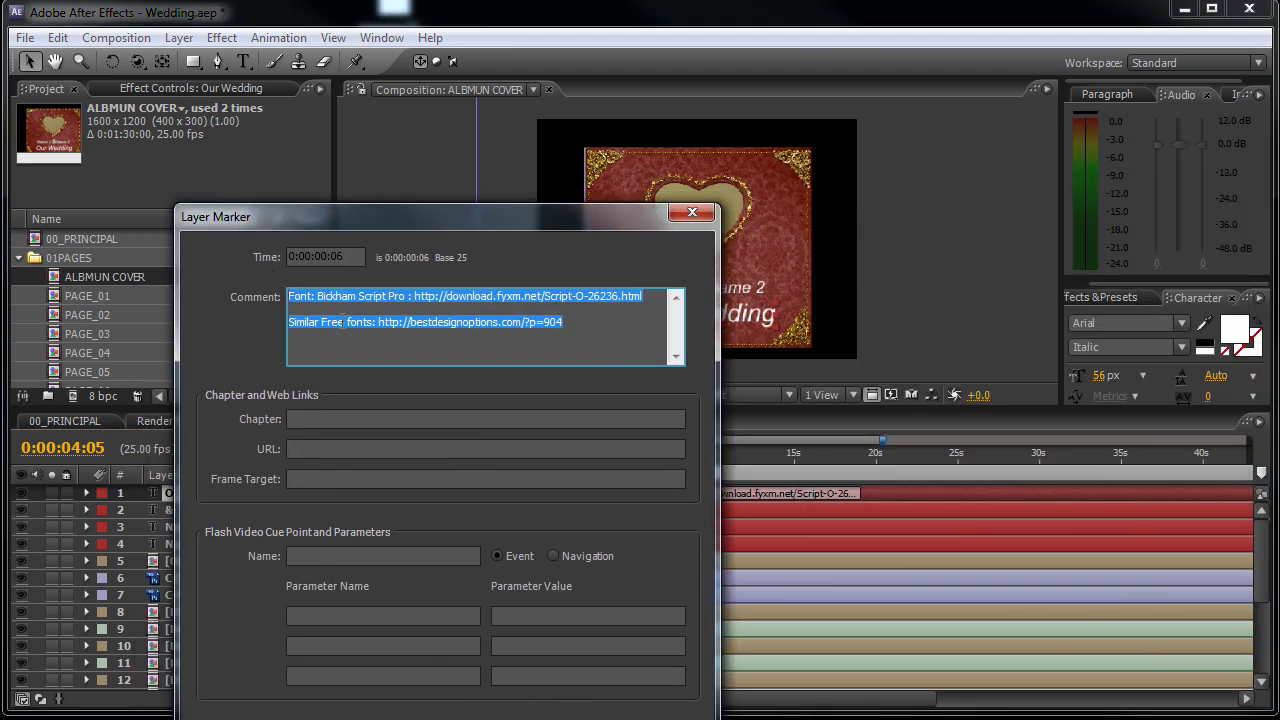
{"action": "left_click", "coordinate": [342, 321]}
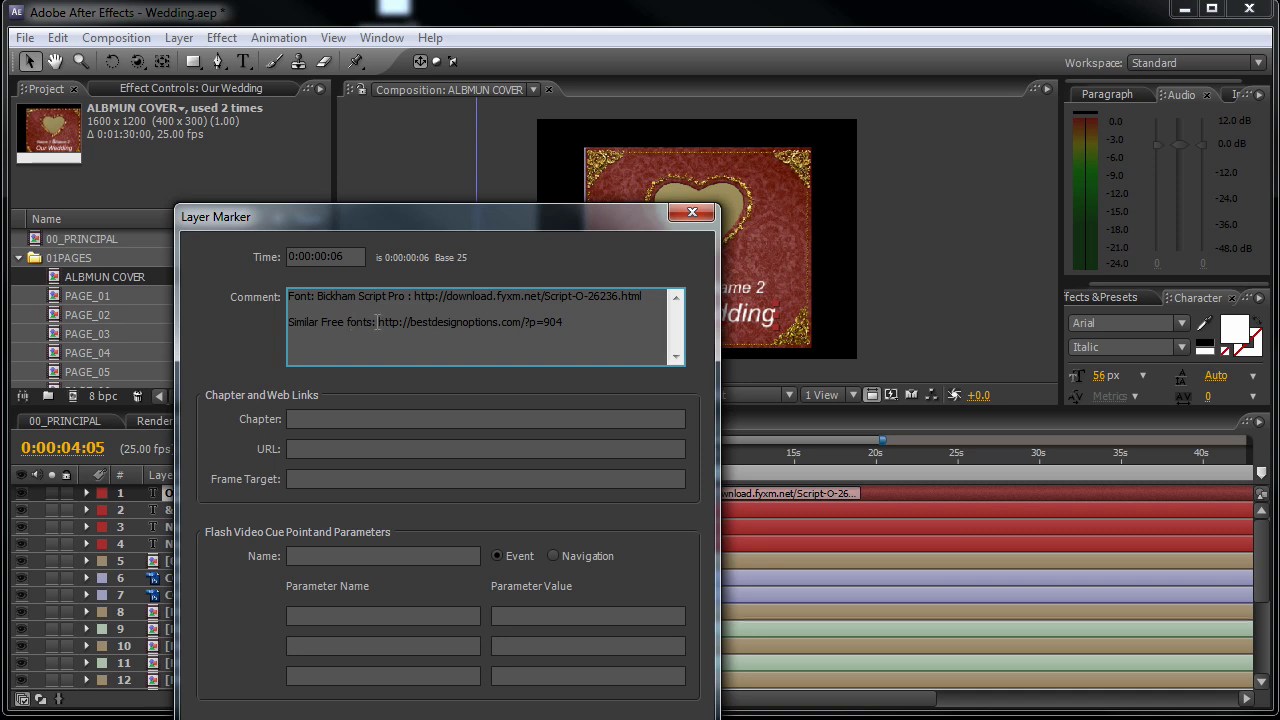
{"action": "left_click_drag", "start_coordinate": [377, 321], "coordinate": [595, 324]}
{"action": "right_click", "coordinate": [538, 322]}
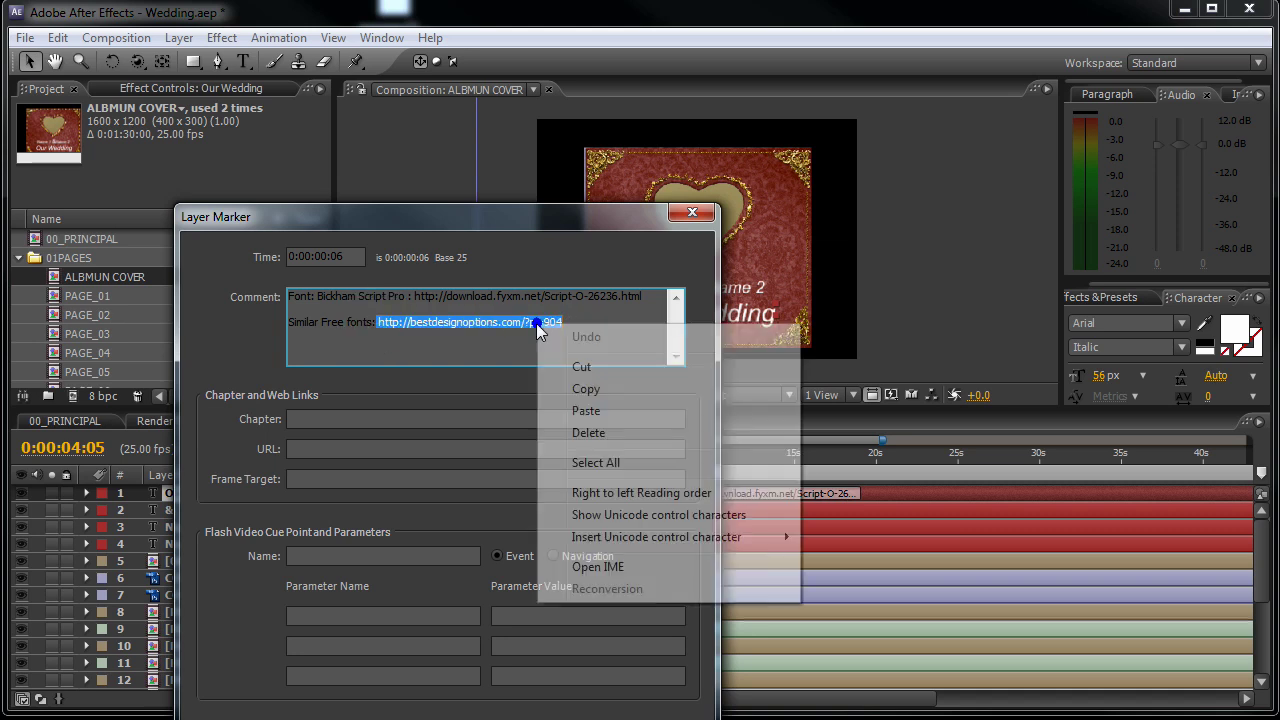
{"action": "left_click", "coordinate": [609, 388]}
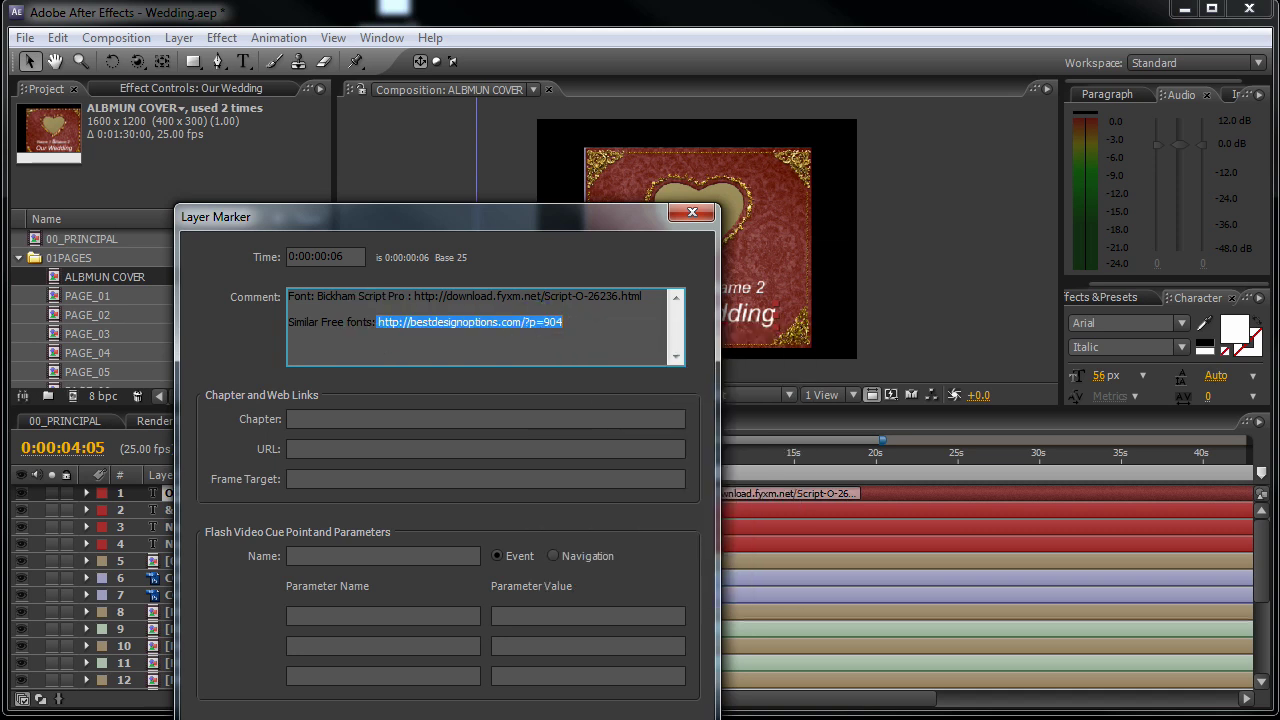
{"action": "key", "text": "super"}
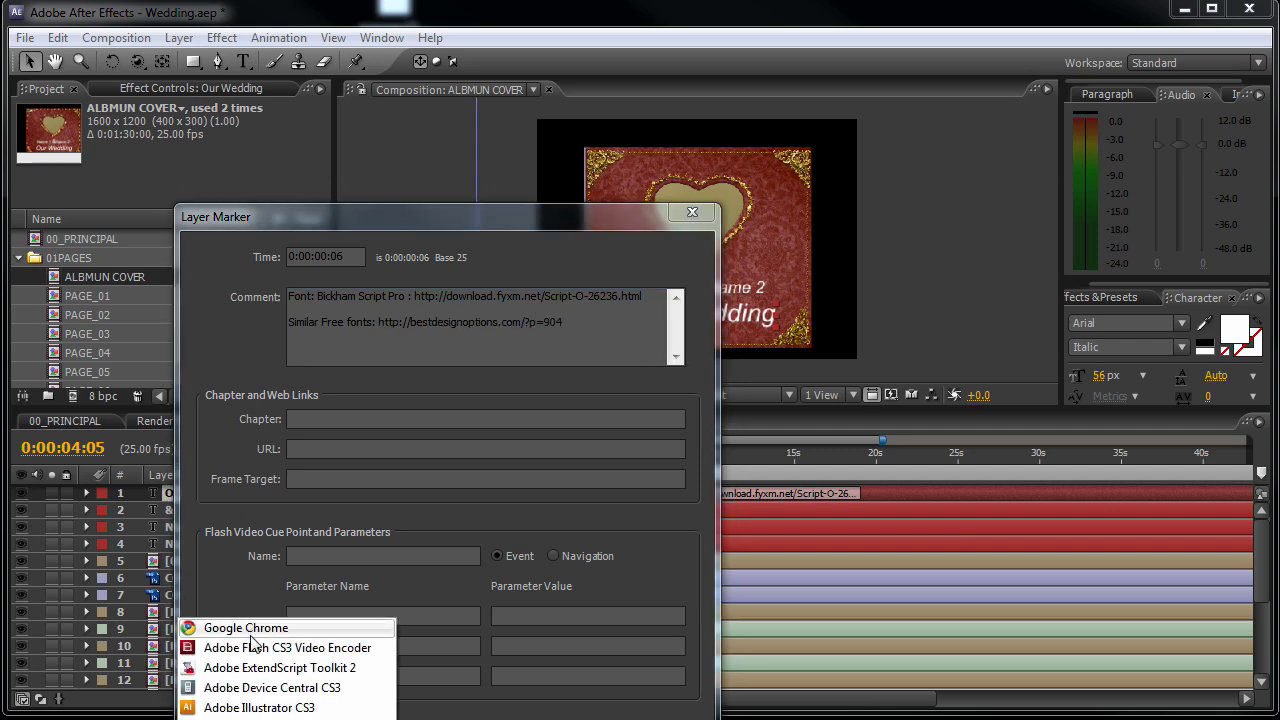
{"action": "left_click", "coordinate": [251, 636]}
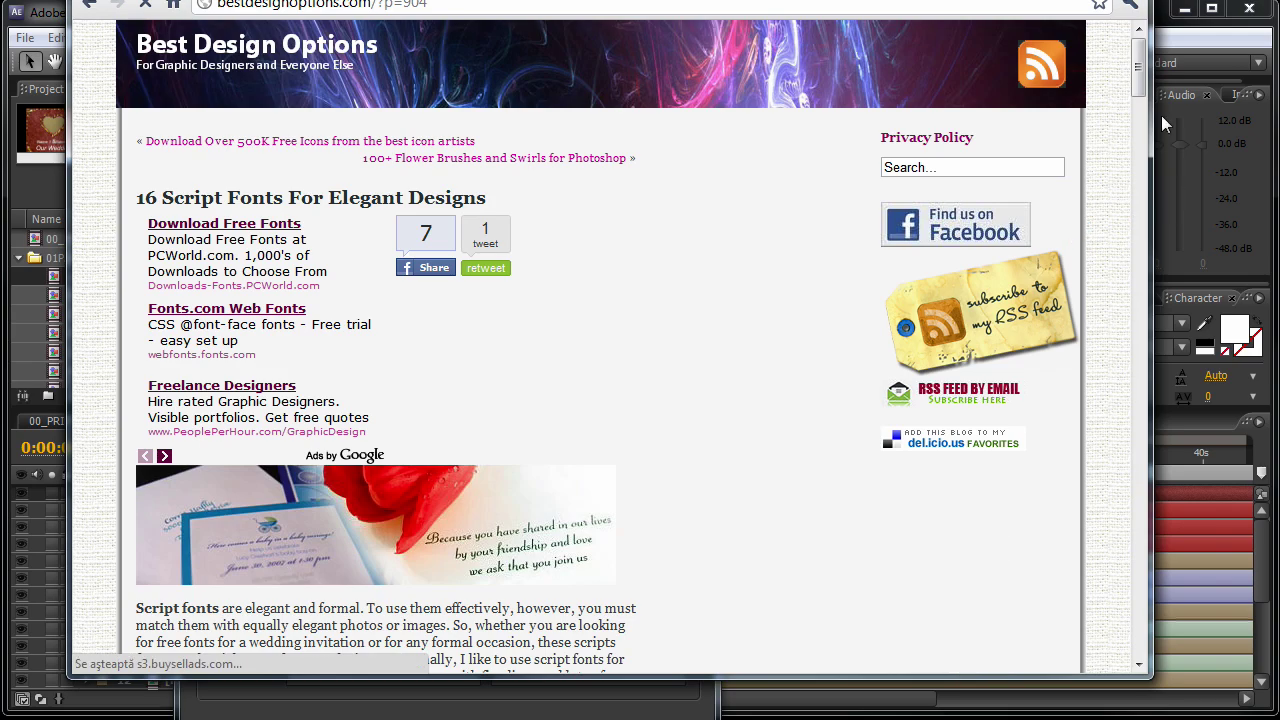
- Scroll through the script fonts article in Chrome, then return to After Effects
{"action": "left_click_drag", "start_coordinate": [1138, 66], "coordinate": [1123, 295]}
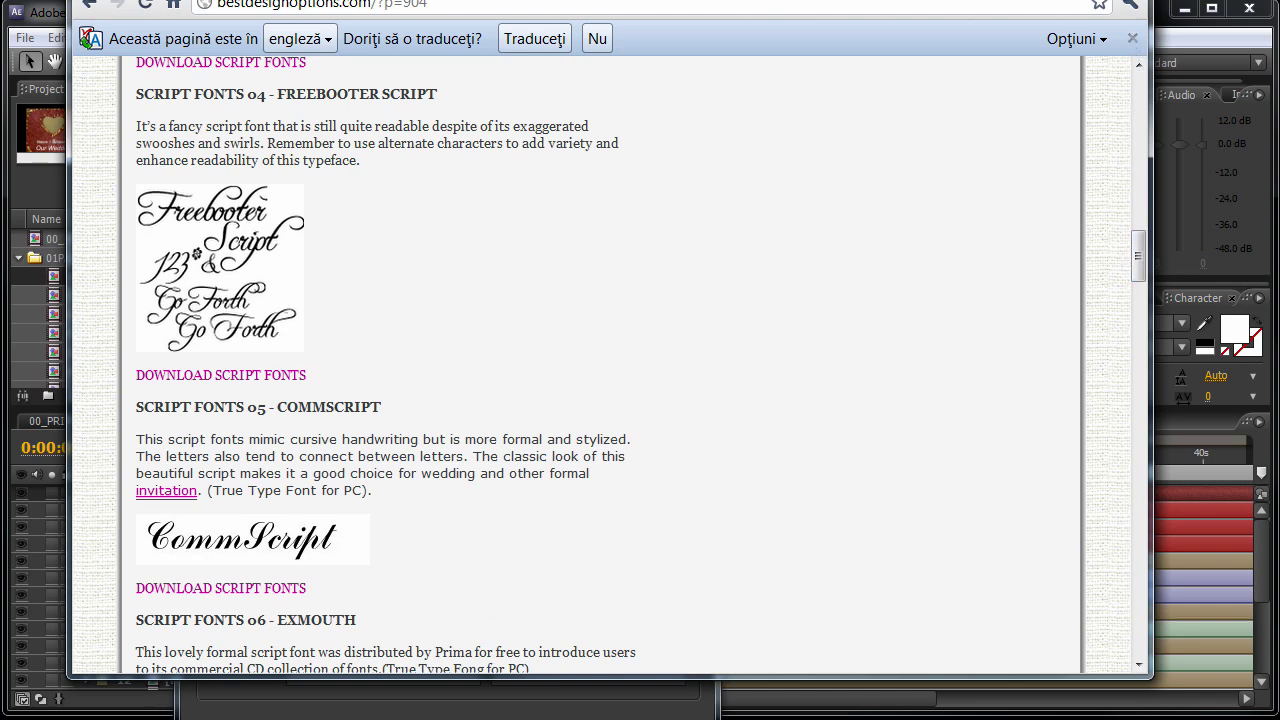
{"action": "key", "text": "alt+Tab"}
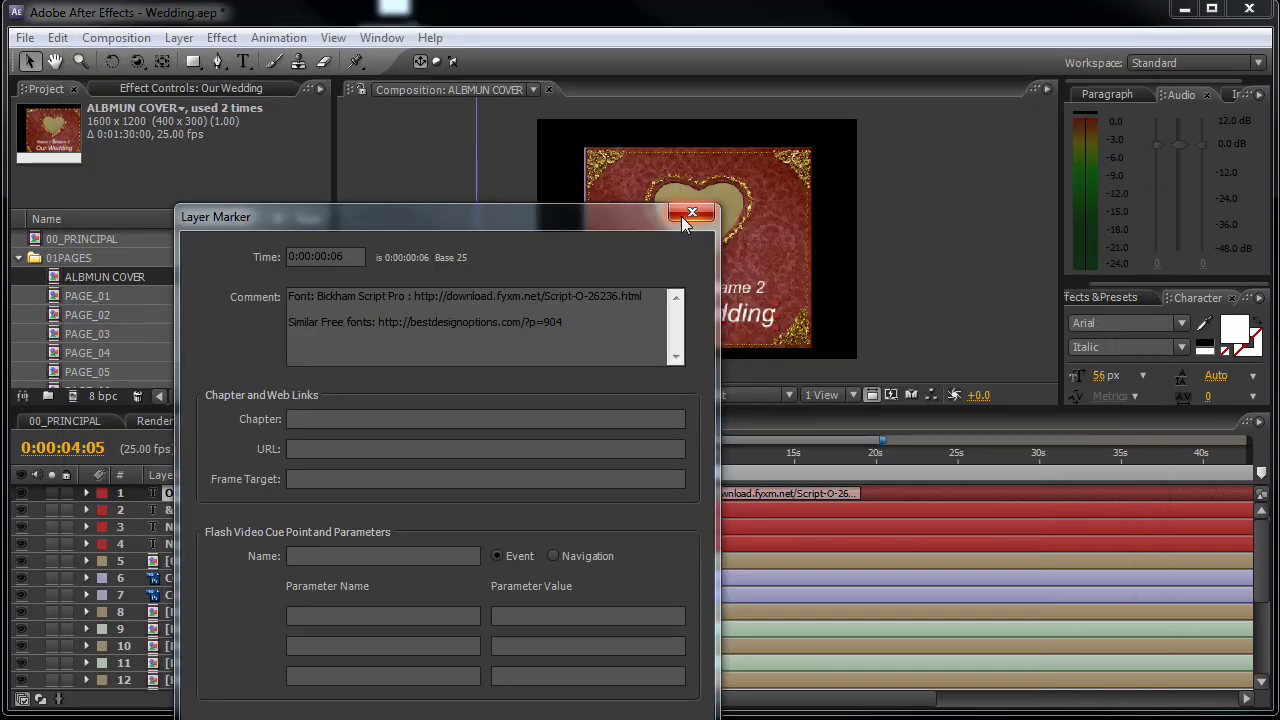
- Close the marker note and set Our Wedding, &, Name 2 and Name 1 to Bickham Script Pro
{"action": "left_click_drag", "start_coordinate": [379, 217], "coordinate": [654, 180]}
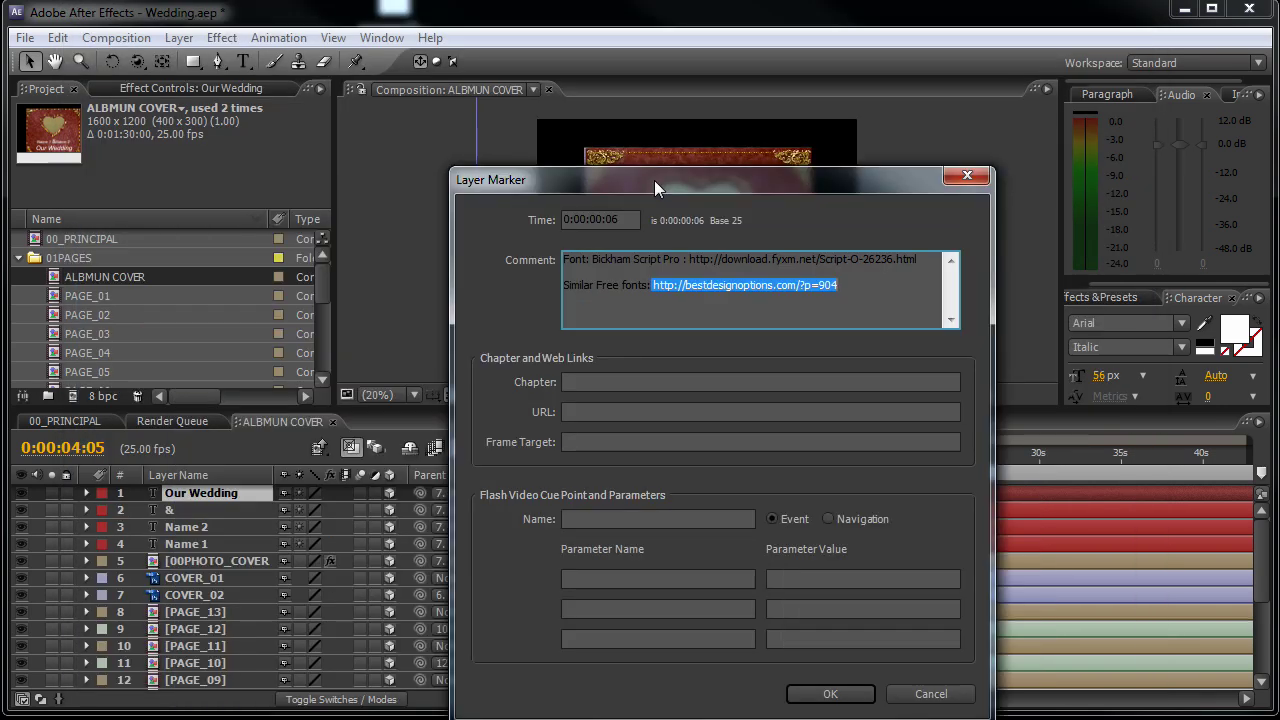
{"action": "left_click", "coordinate": [966, 175]}
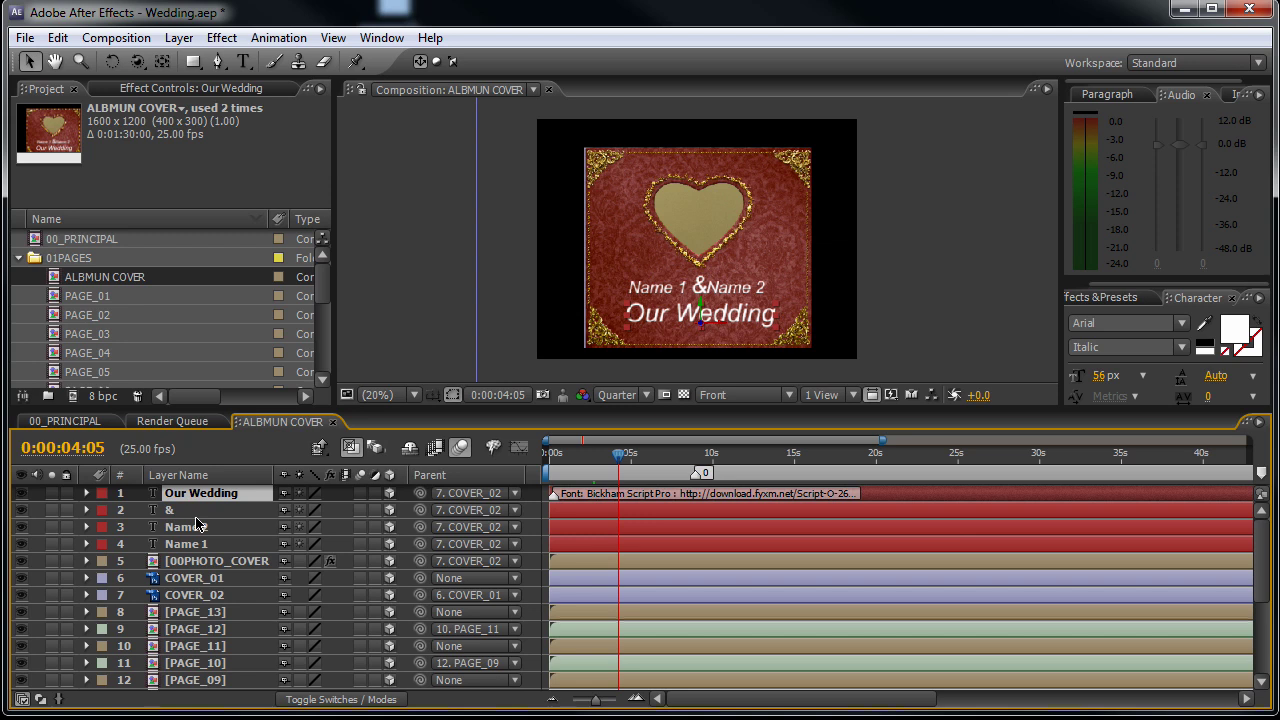
{"action": "left_click", "coordinate": [203, 526]}
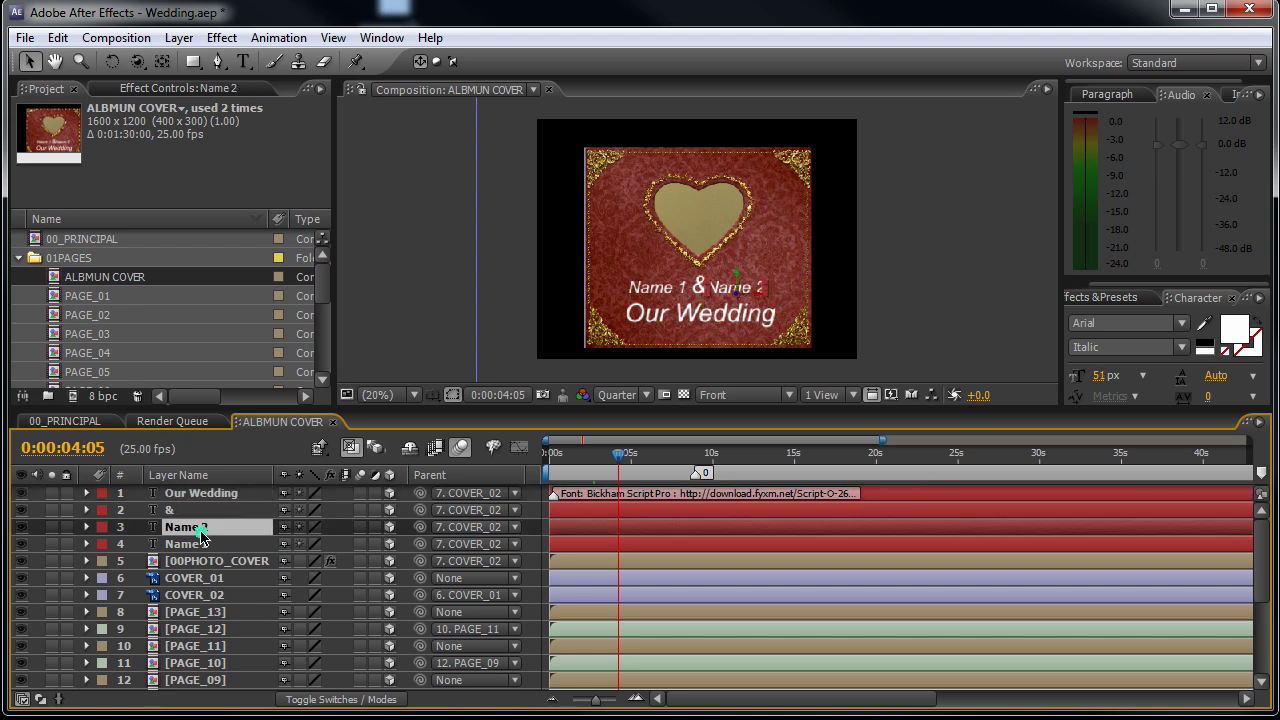
{"action": "left_click", "coordinate": [201, 495]}
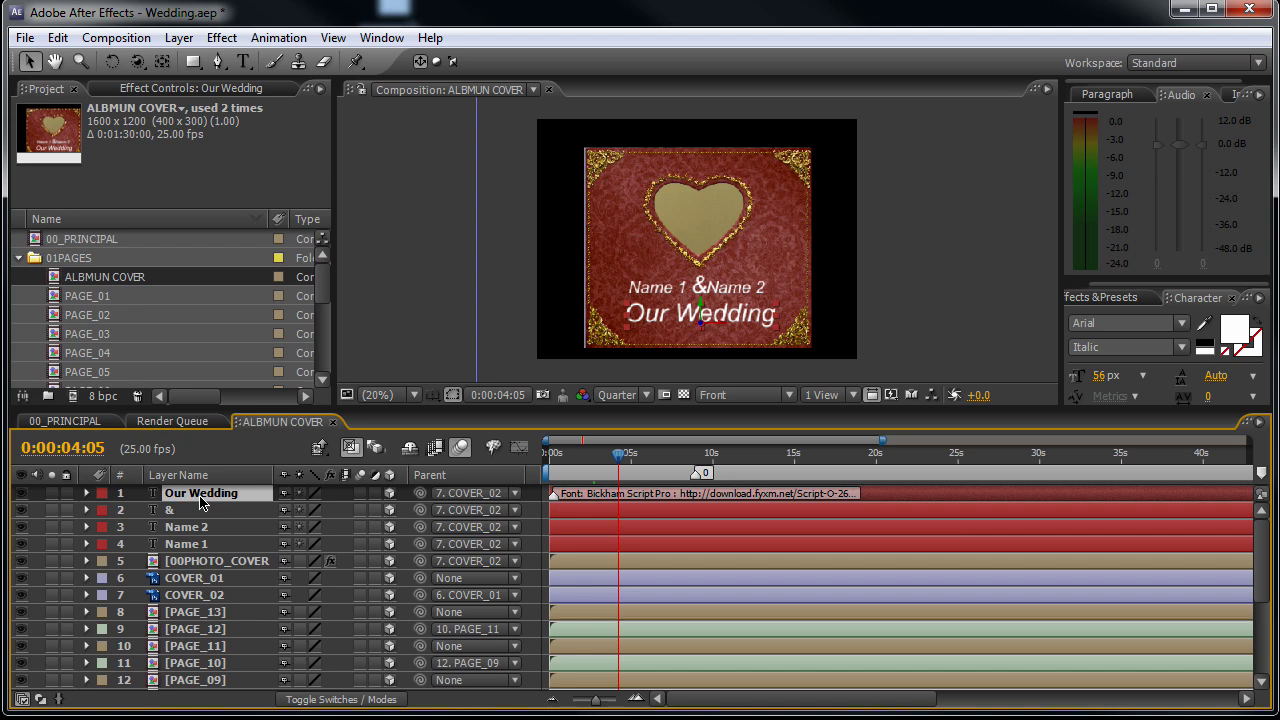
{"action": "left_click", "coordinate": [199, 544], "text": "shift"}
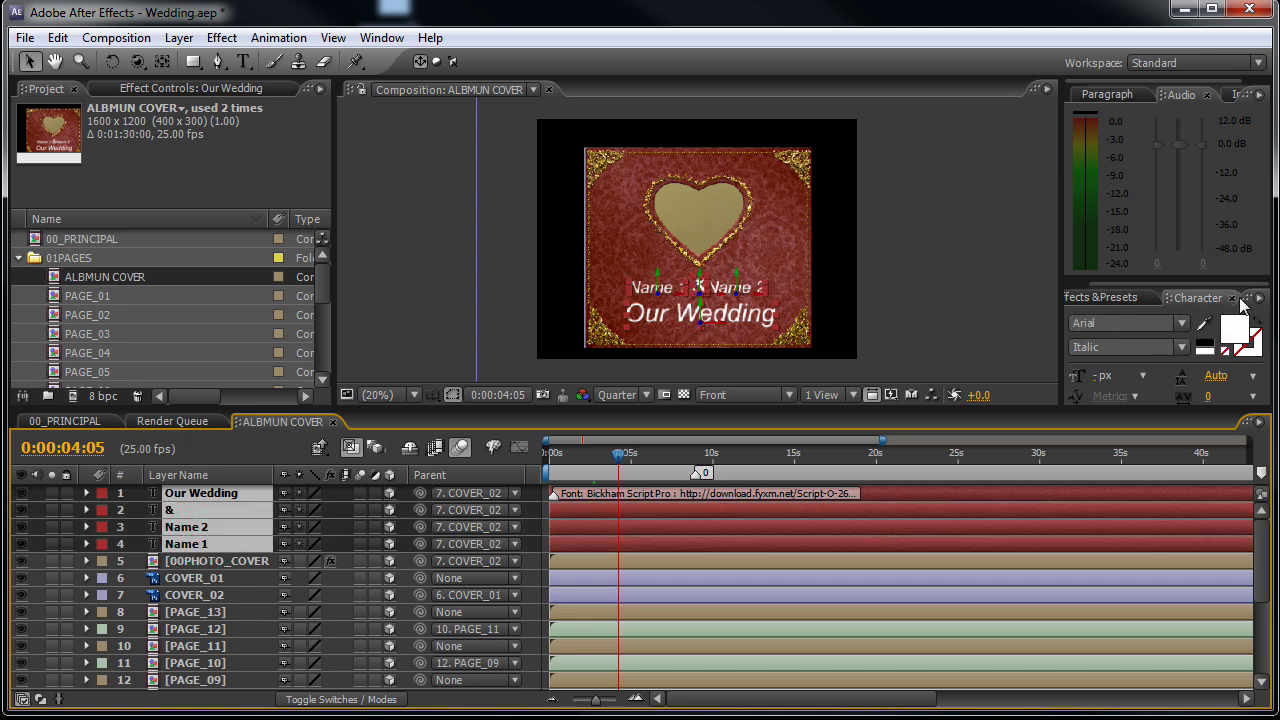
{"action": "left_click", "coordinate": [1150, 324]}
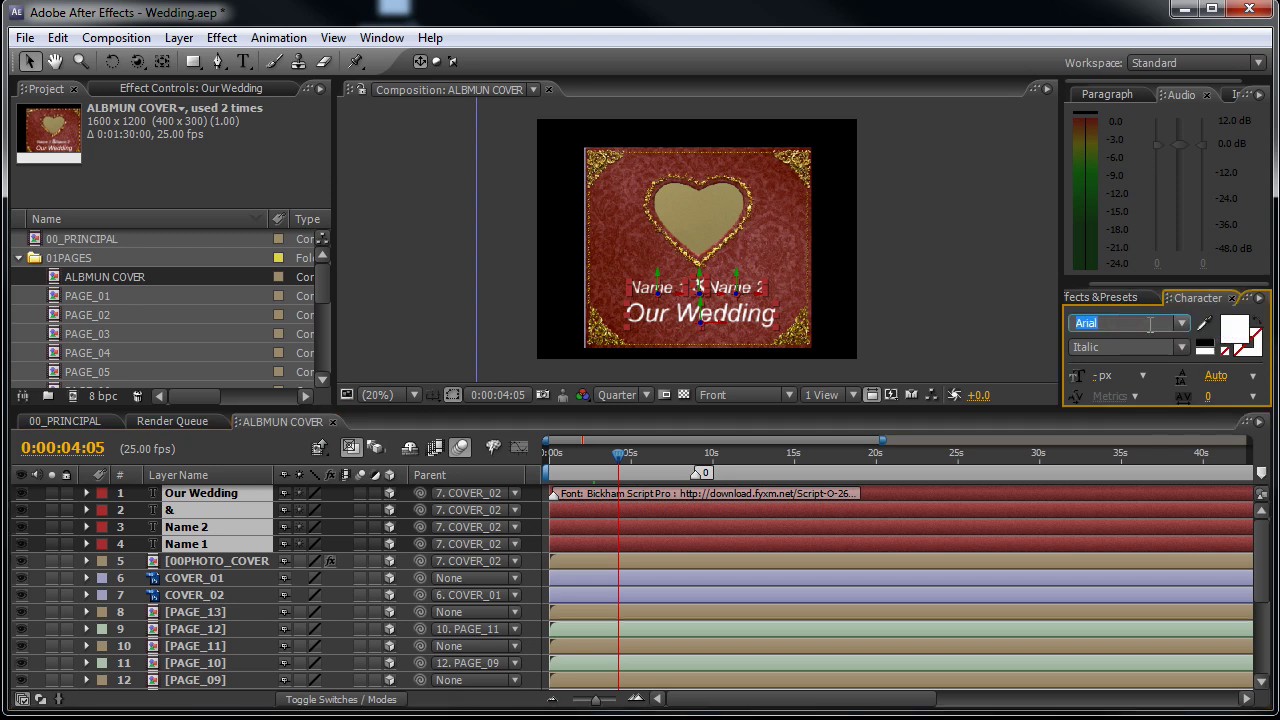
{"action": "type", "text": "Bickham Script Pro"}
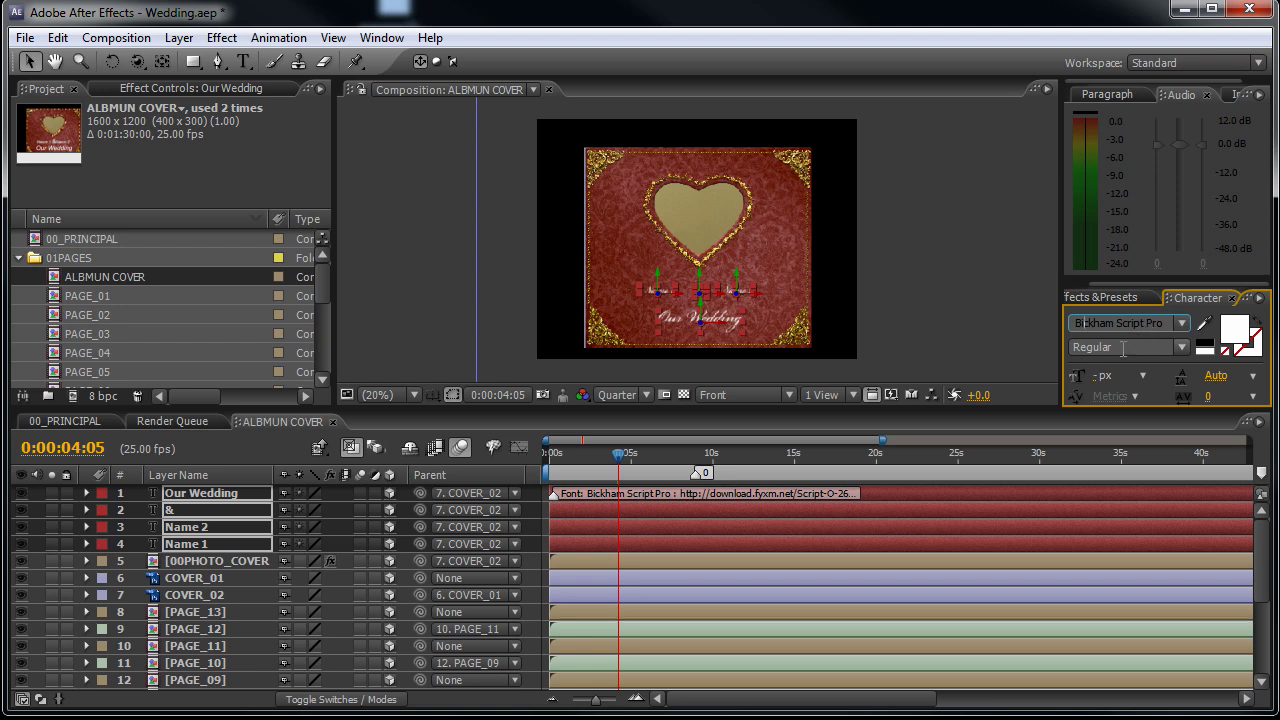
{"action": "left_click", "coordinate": [219, 563]}
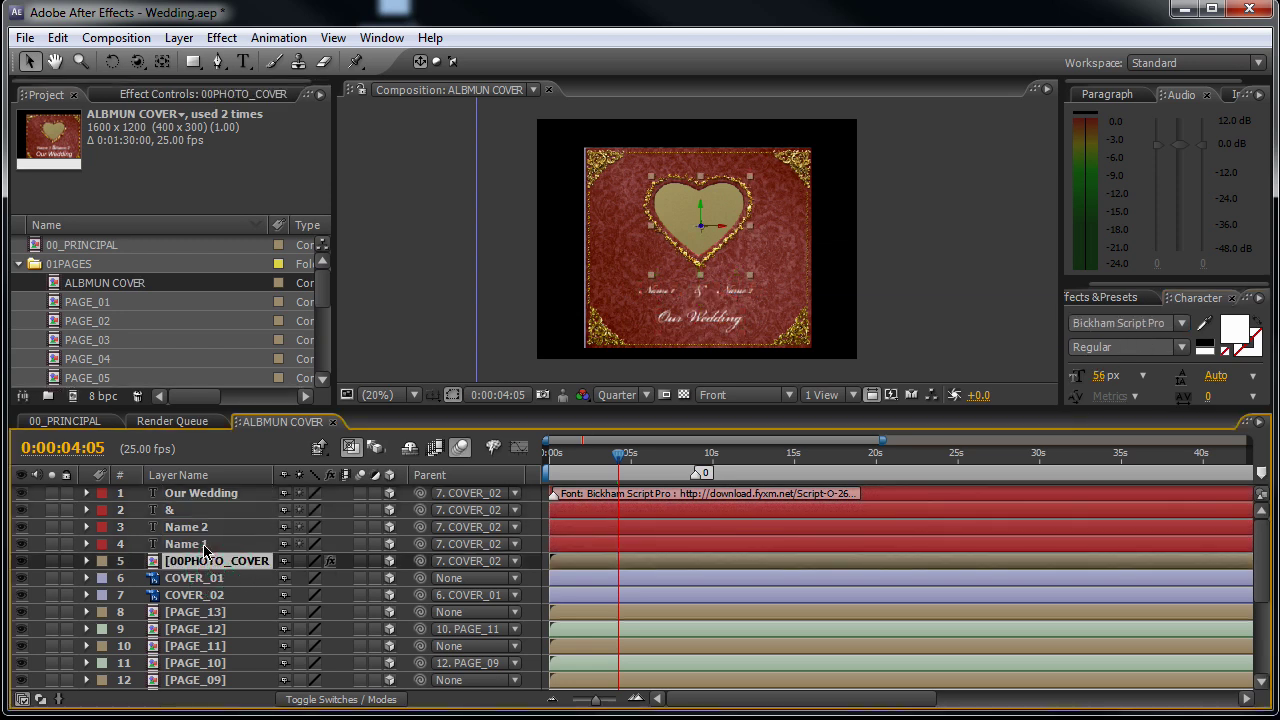
- Increase the Our Wedding text size to 80 px
{"action": "left_click", "coordinate": [204, 547]}
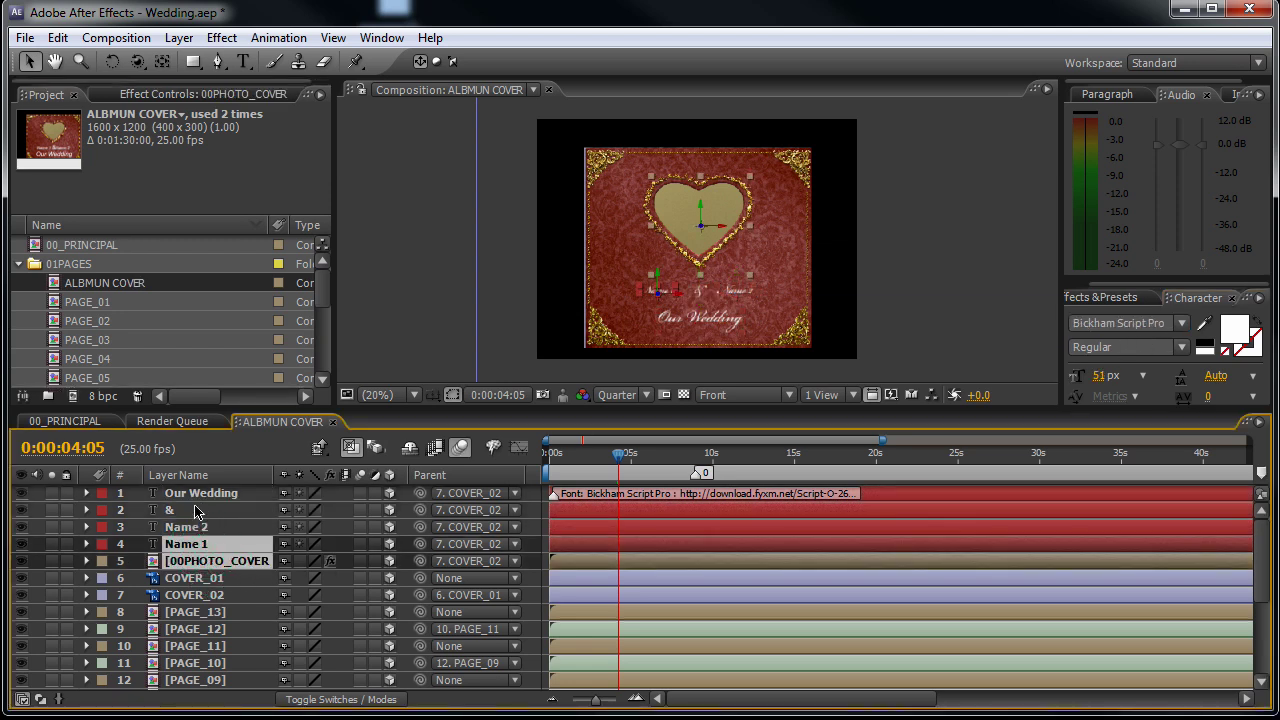
{"action": "left_click", "coordinate": [200, 496]}
{"action": "left_click", "coordinate": [190, 545], "text": "shift"}
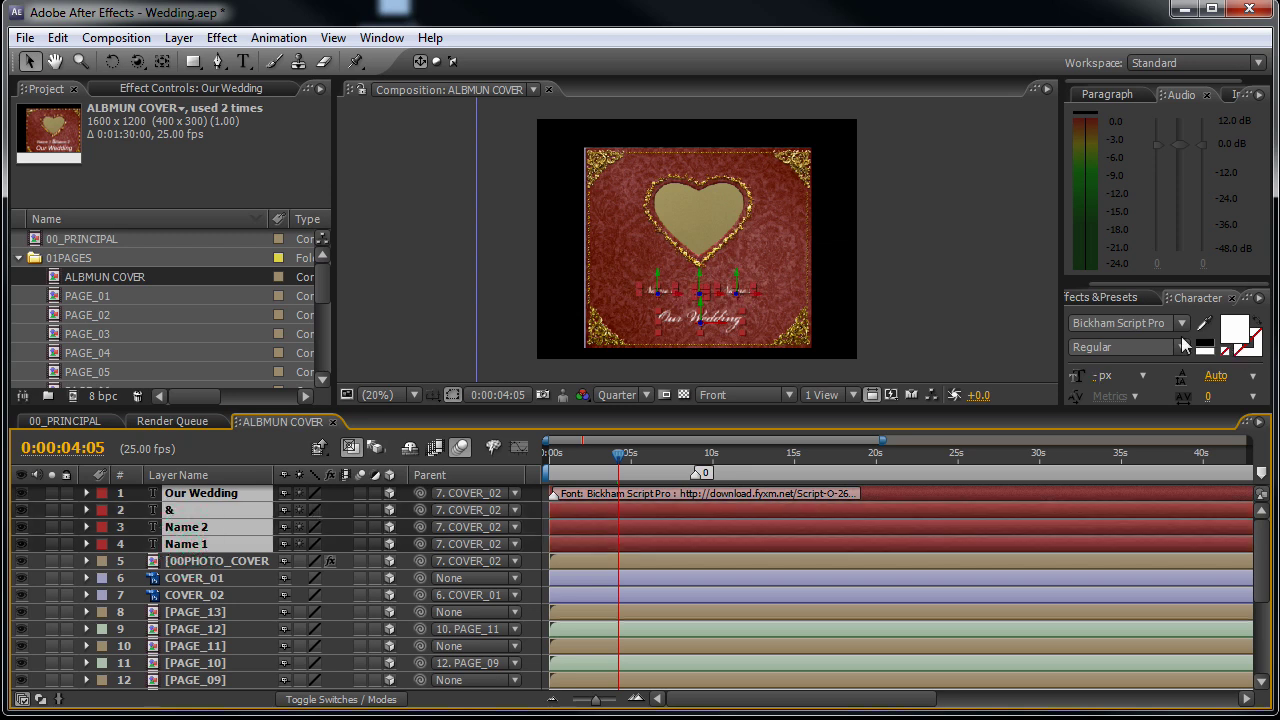
{"action": "left_click", "coordinate": [190, 561]}
{"action": "left_click", "coordinate": [198, 494]}
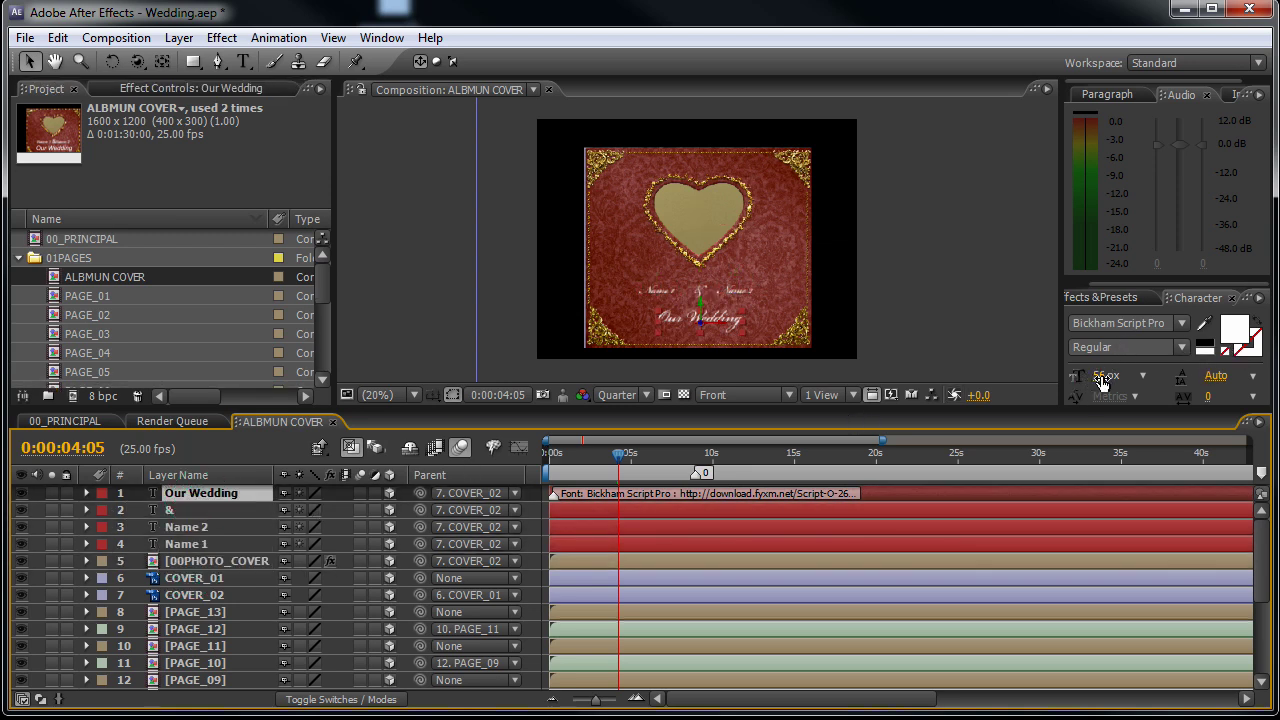
{"action": "left_click_drag", "start_coordinate": [1100, 381], "coordinate": [1126, 381]}
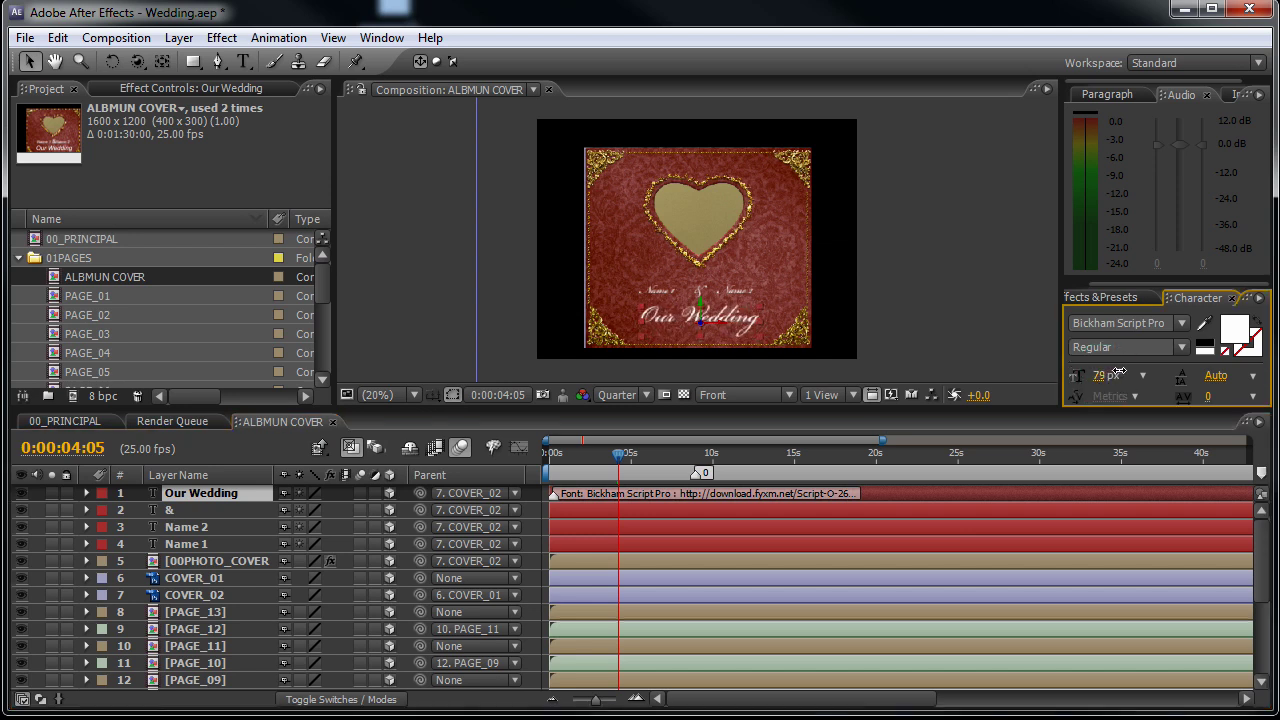
- Enlarge the ampersand to 85 px and both Name 1 and Name 2 to about 86 px
{"action": "left_click", "coordinate": [226, 512]}
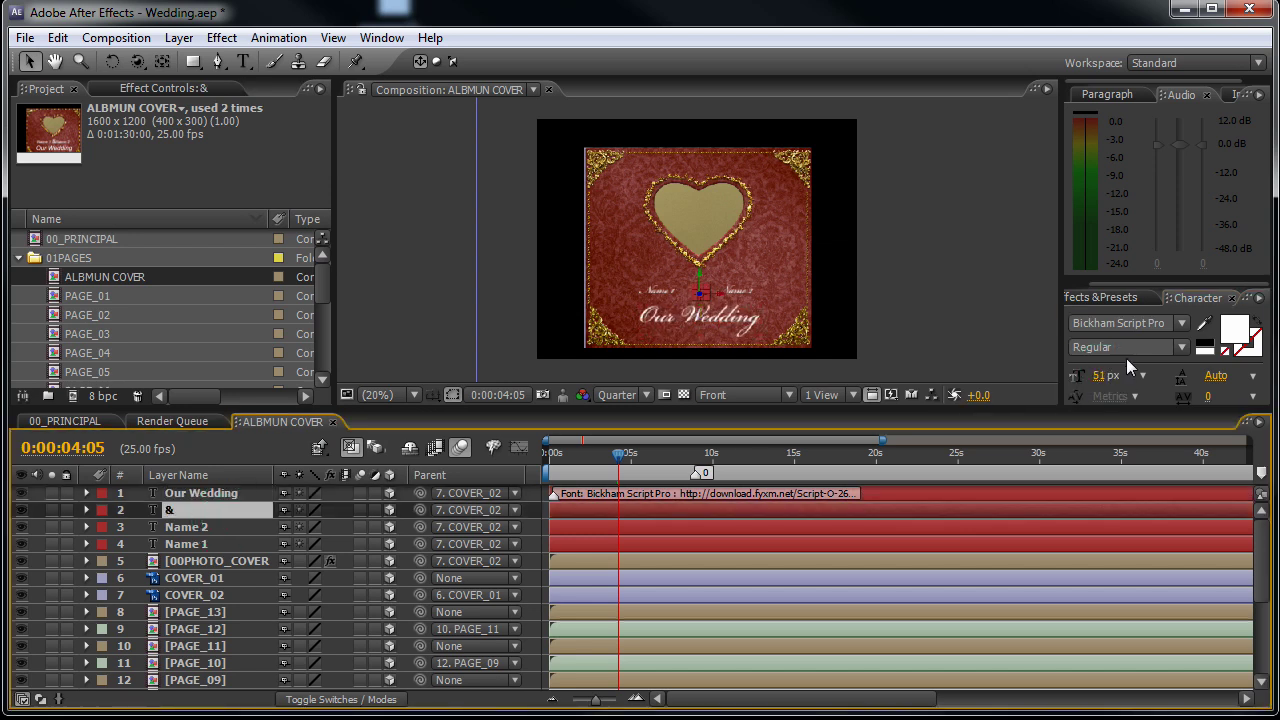
{"action": "left_click_drag", "start_coordinate": [1093, 375], "coordinate": [1122, 375]}
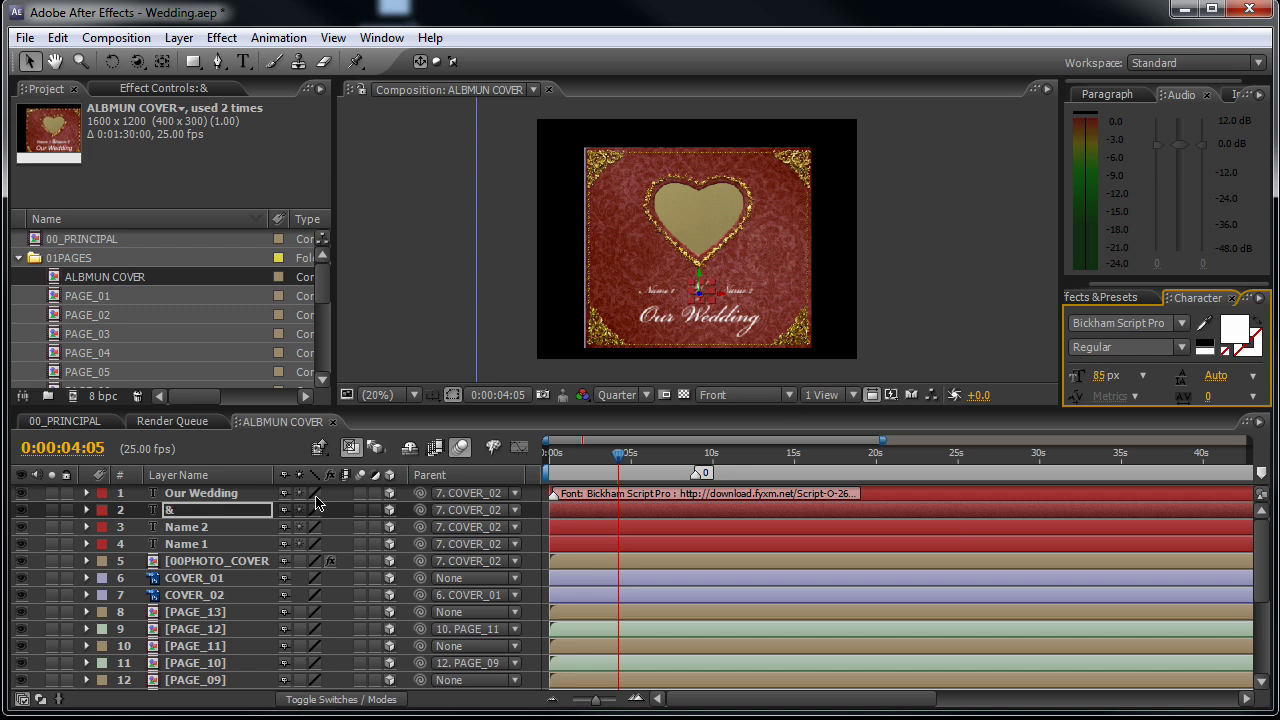
{"action": "left_click", "coordinate": [226, 527]}
{"action": "left_click", "coordinate": [226, 544], "text": "ctrl"}
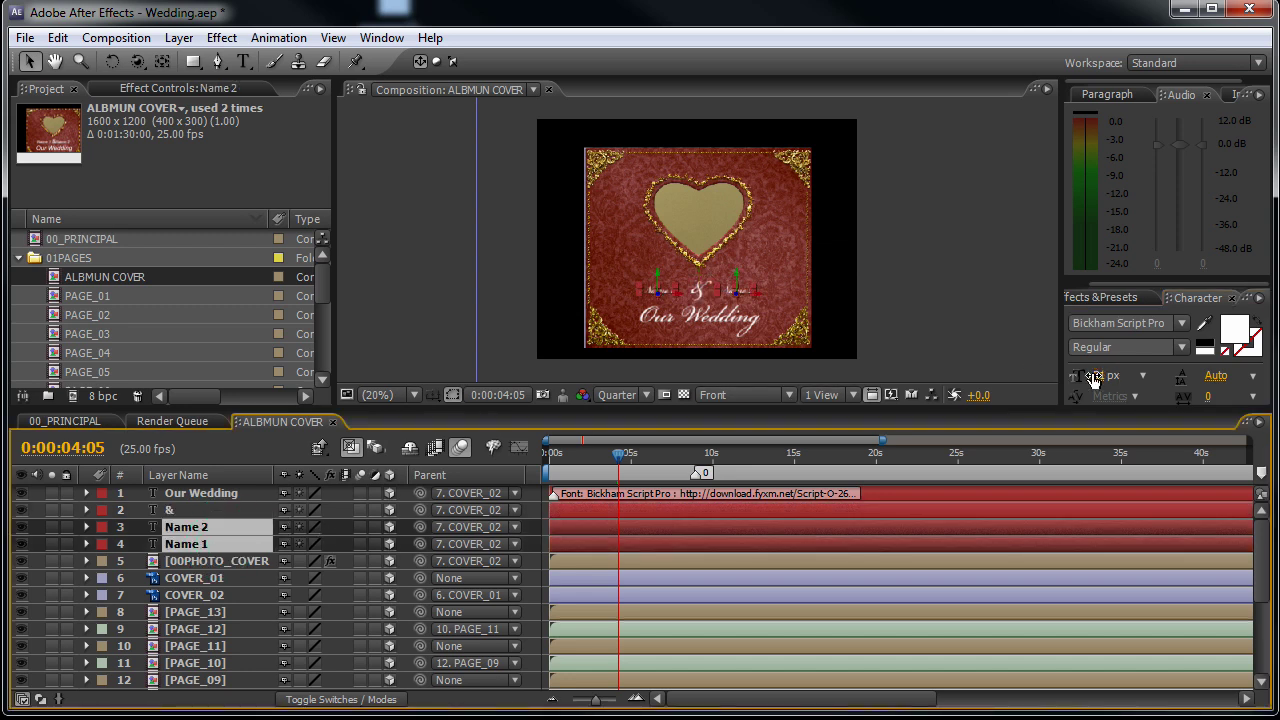
{"action": "left_click_drag", "start_coordinate": [1090, 375], "coordinate": [1110, 376]}
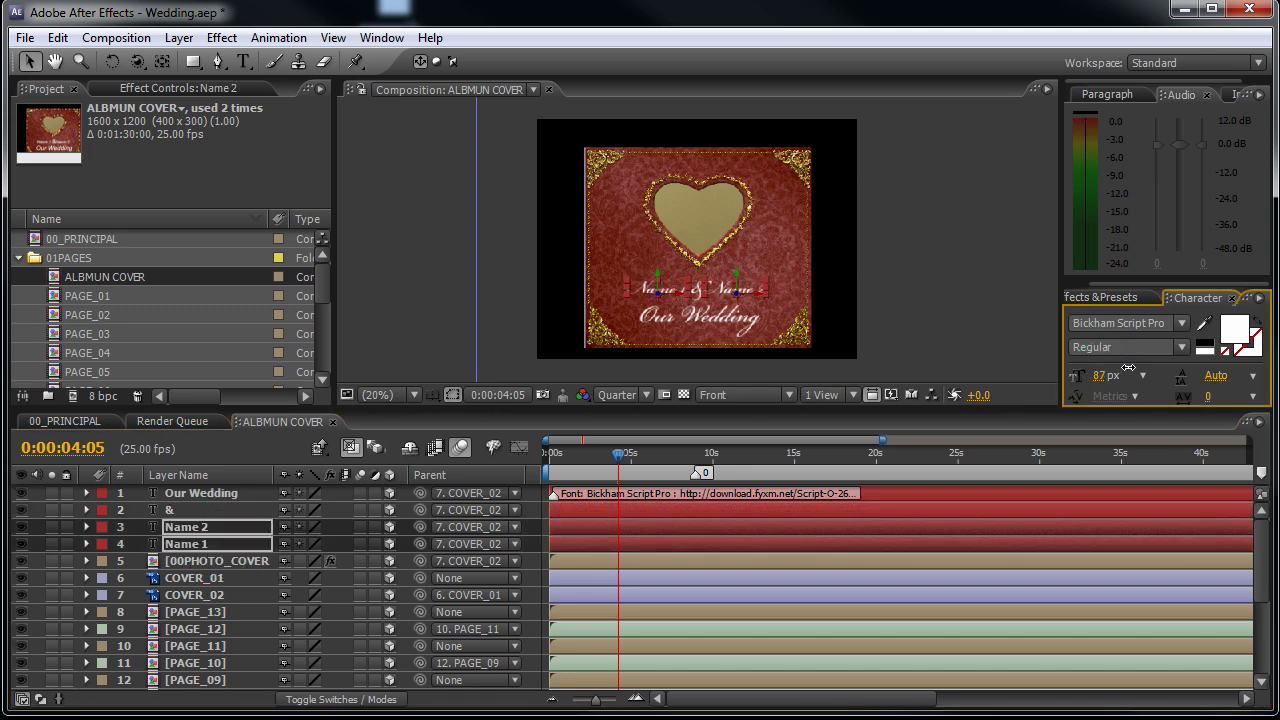
{"action": "left_click", "coordinate": [208, 493]}
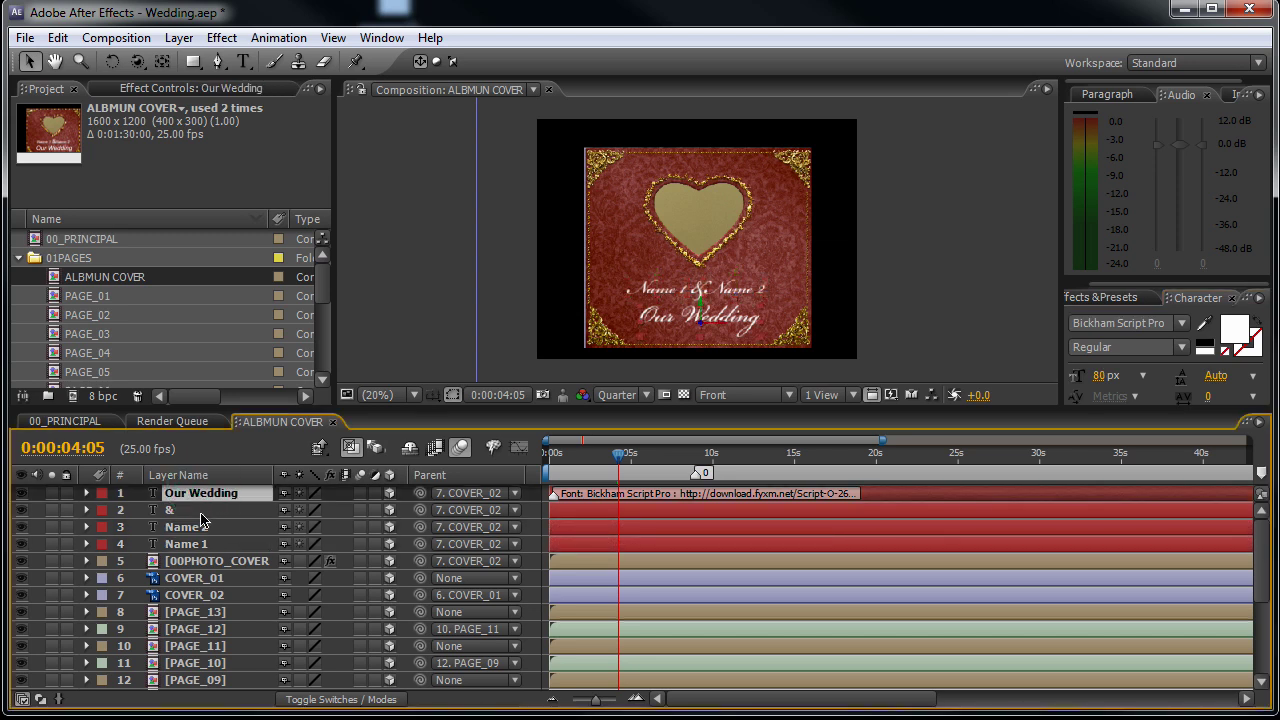
{"action": "left_click", "coordinate": [200, 543]}
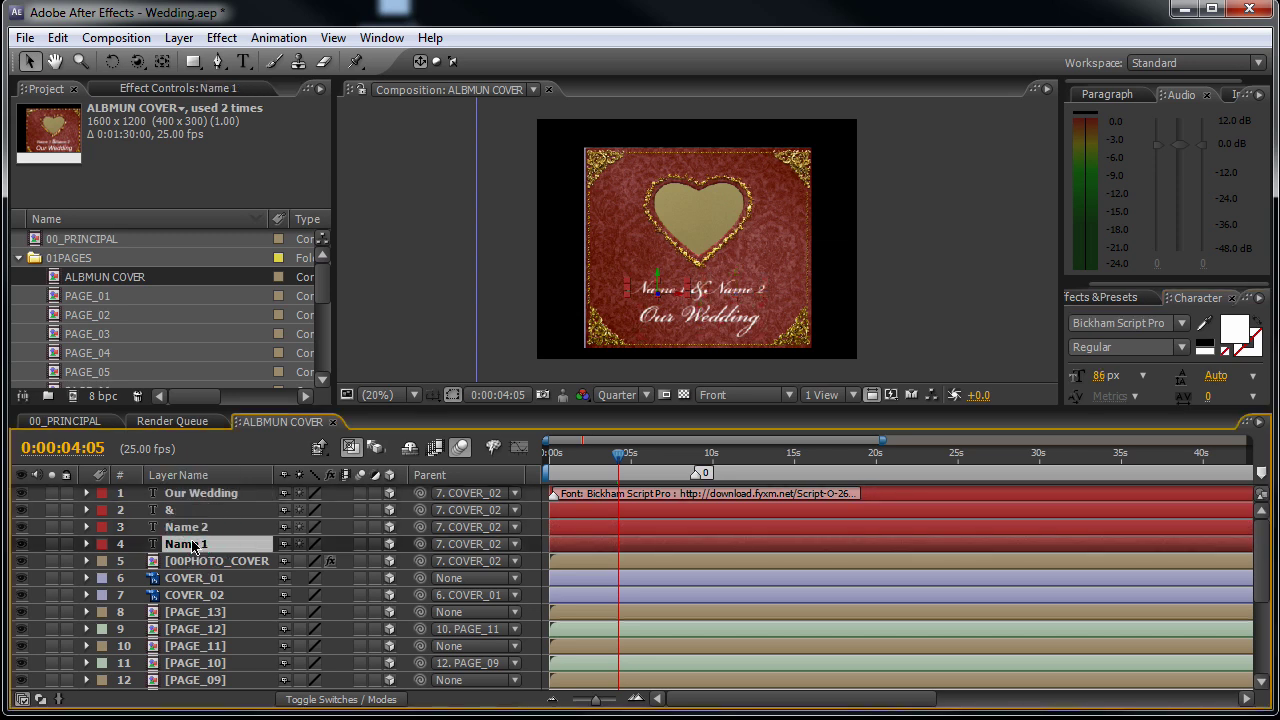
{"action": "double_click", "coordinate": [193, 546]}
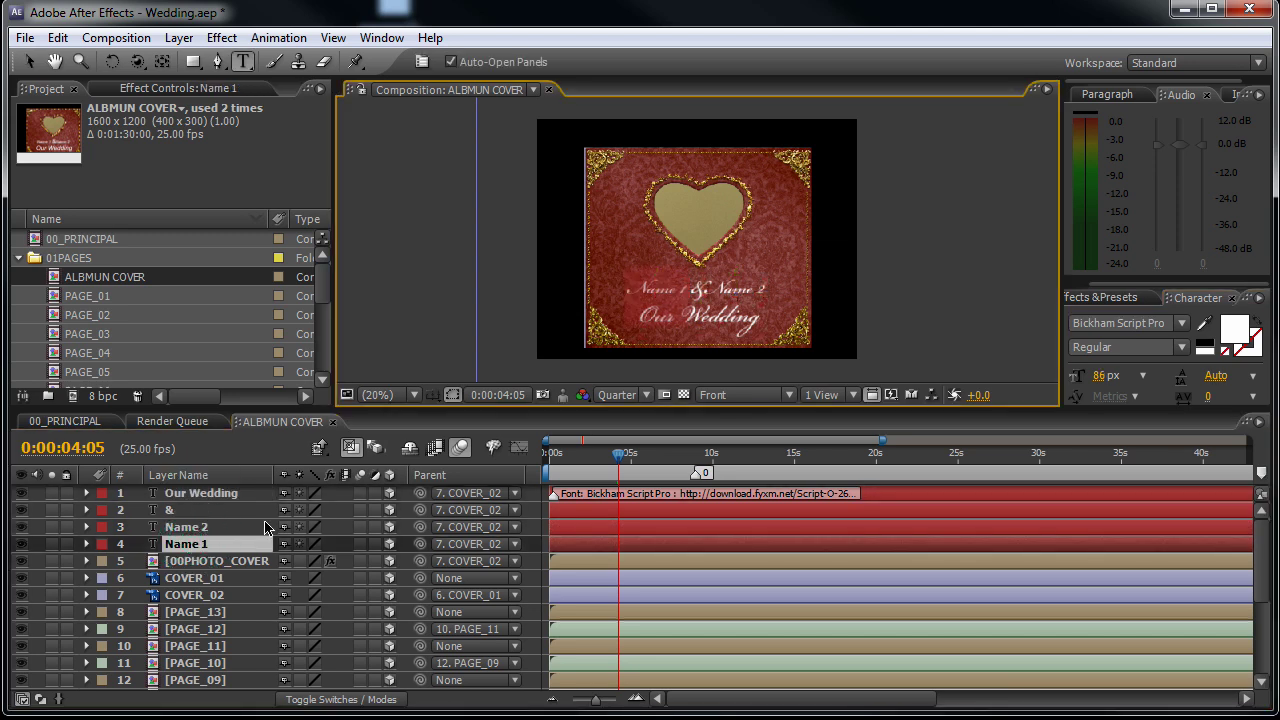
{"action": "left_click", "coordinate": [197, 528]}
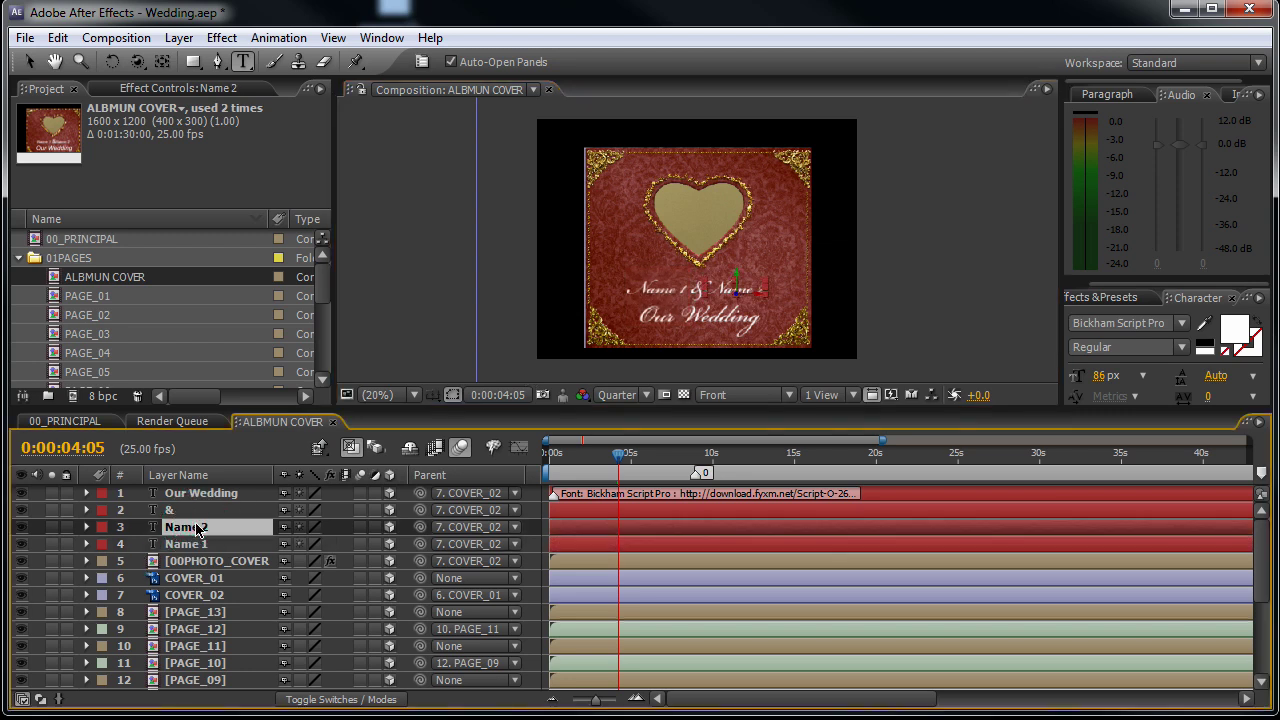
{"action": "left_click", "coordinate": [193, 513]}
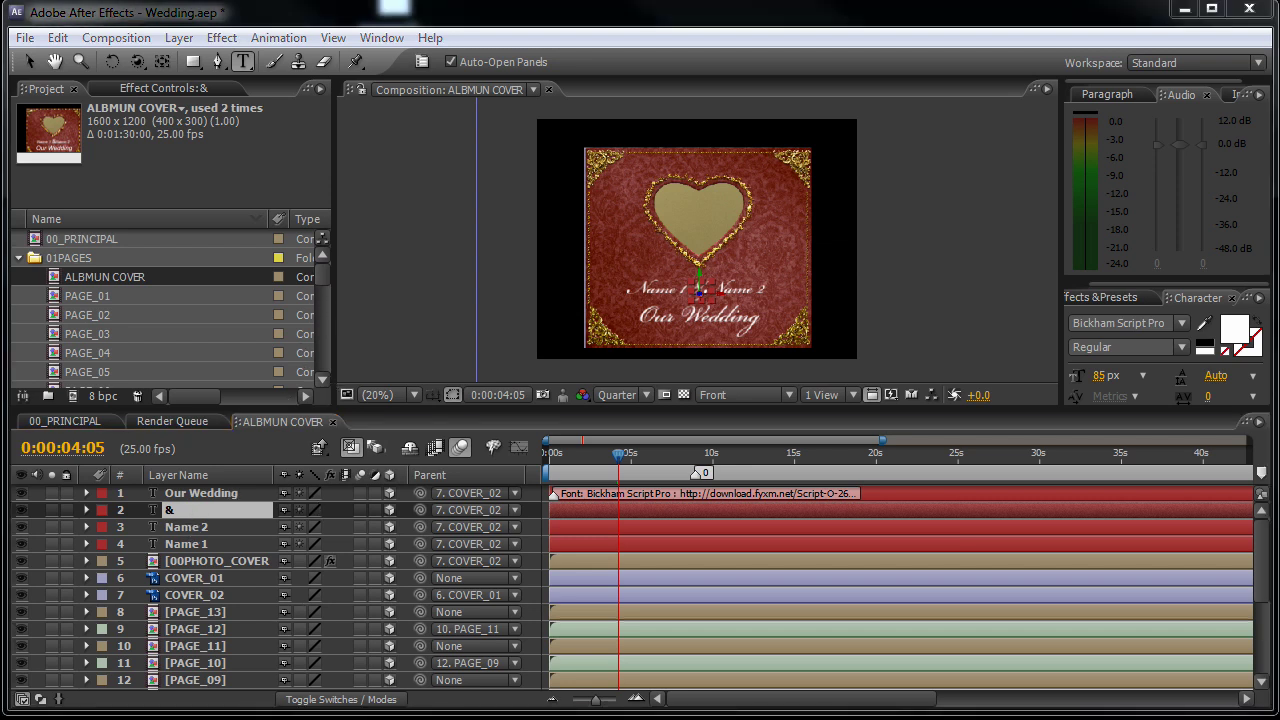
{"action": "left_click", "coordinate": [84, 298]}
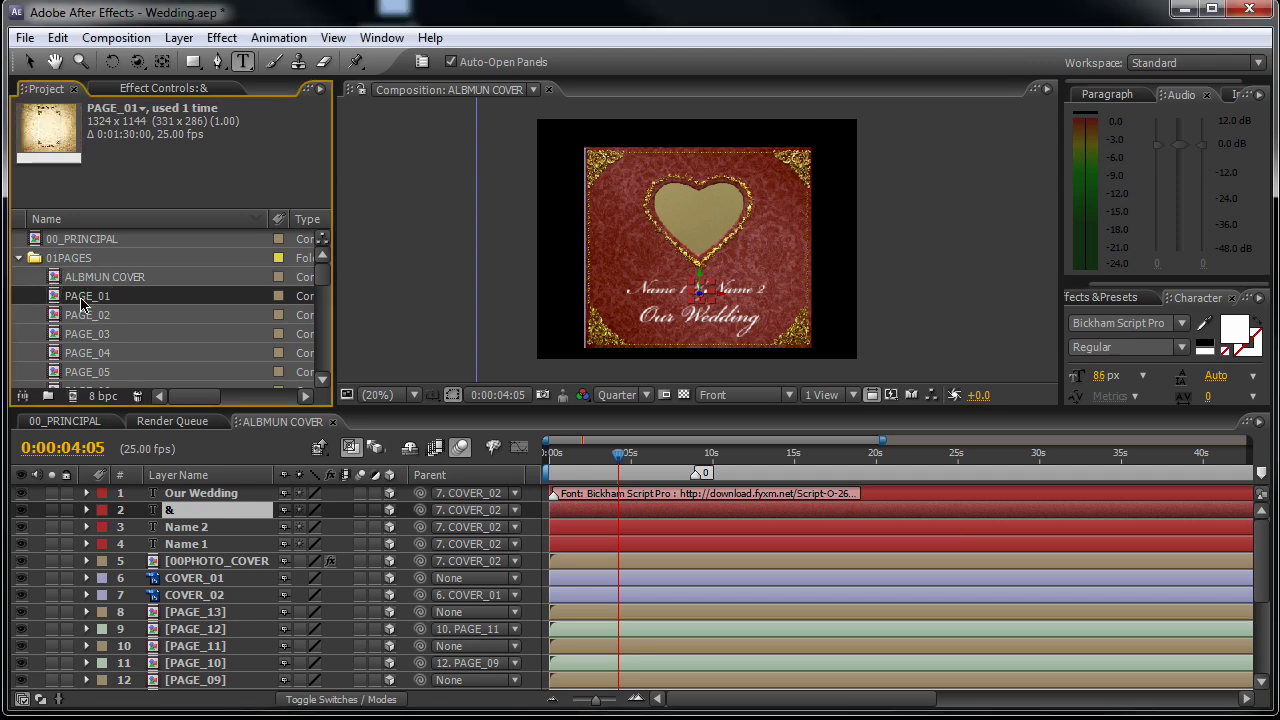
{"action": "double_click", "coordinate": [84, 298]}
{"action": "scroll", "coordinate": [654, 237], "scroll_direction": "down", "scroll_amount": 1}
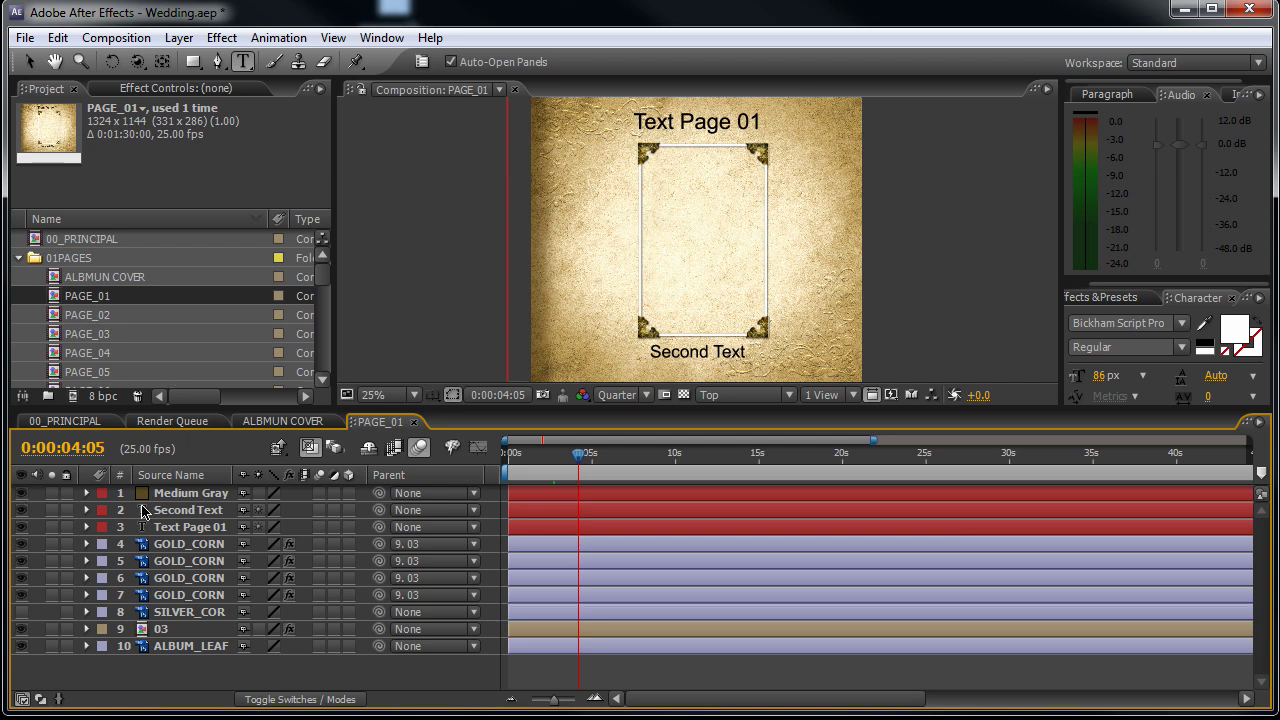
{"action": "left_click", "coordinate": [187, 511]}
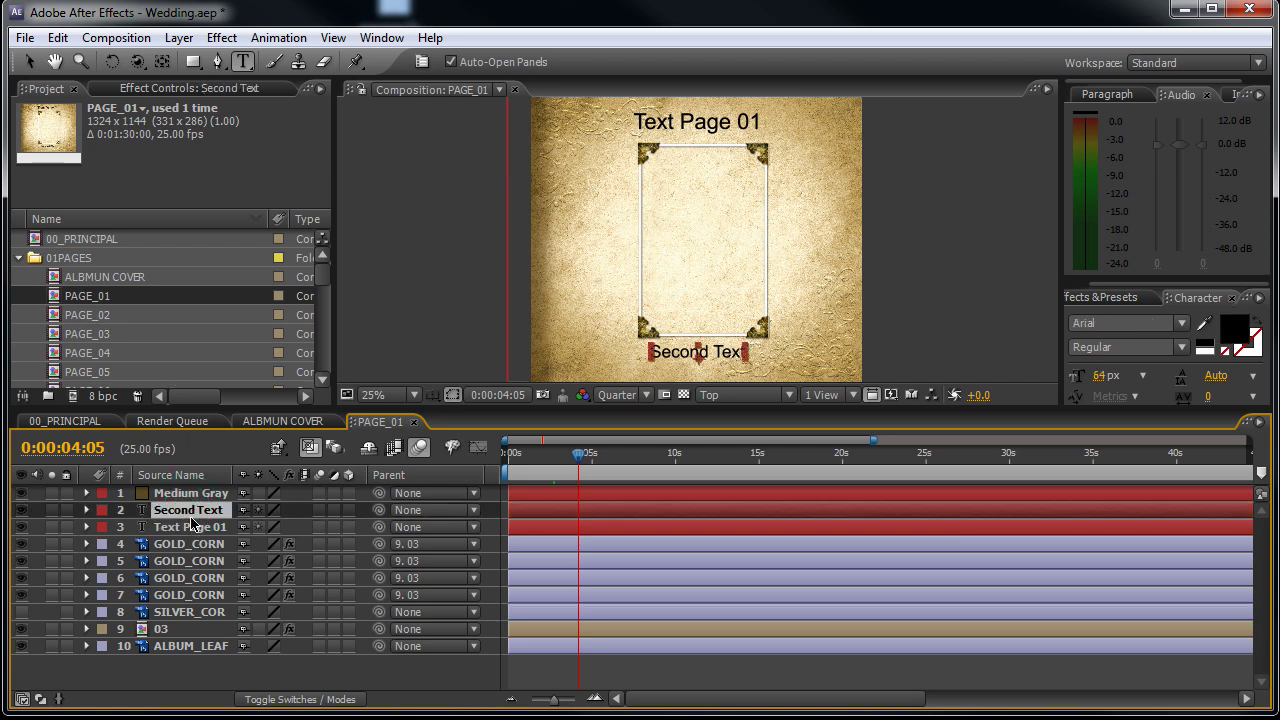
{"action": "left_click", "coordinate": [190, 528], "text": "ctrl"}
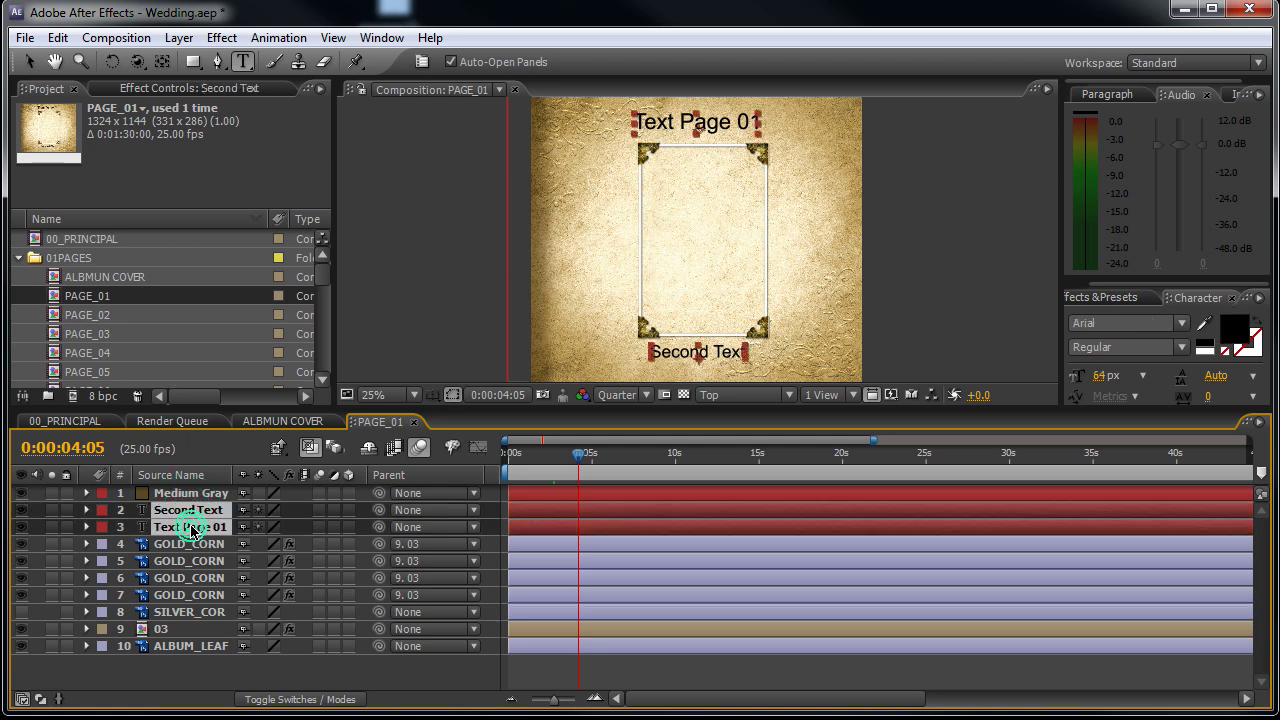
{"action": "left_click", "coordinate": [1108, 322]}
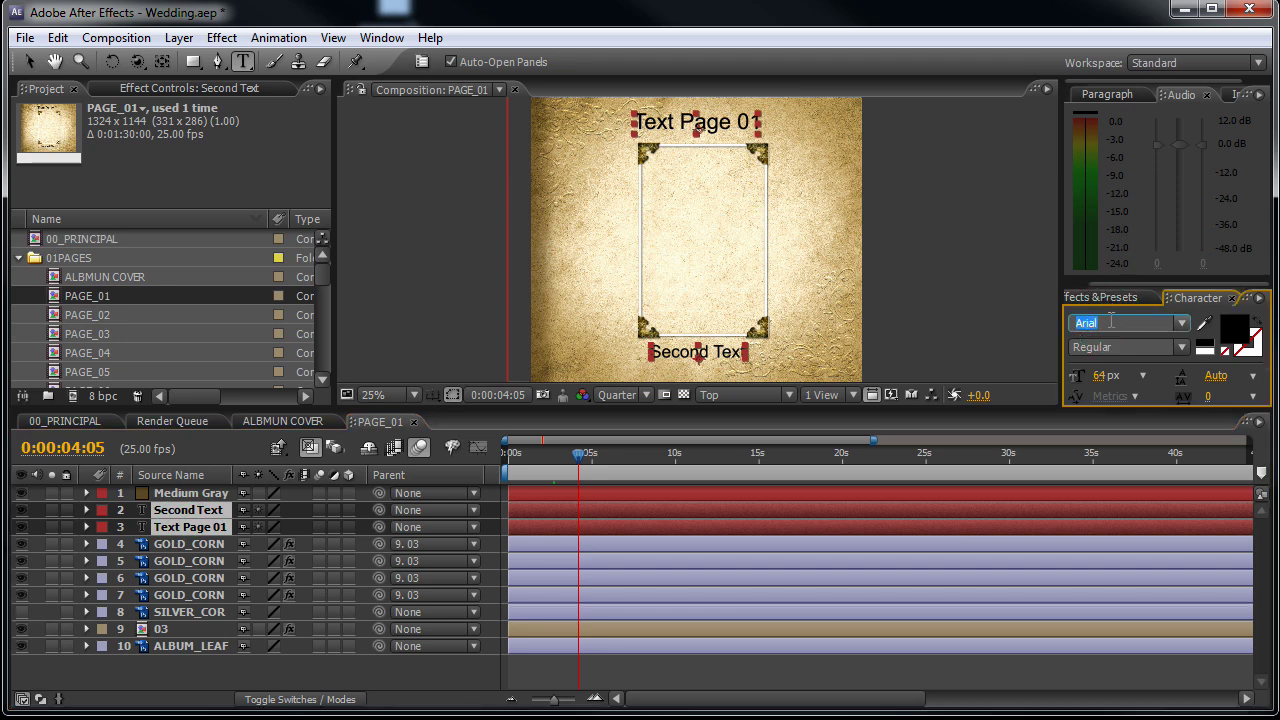
{"action": "left_click", "coordinate": [186, 544]}
{"action": "left_click", "coordinate": [186, 510]}
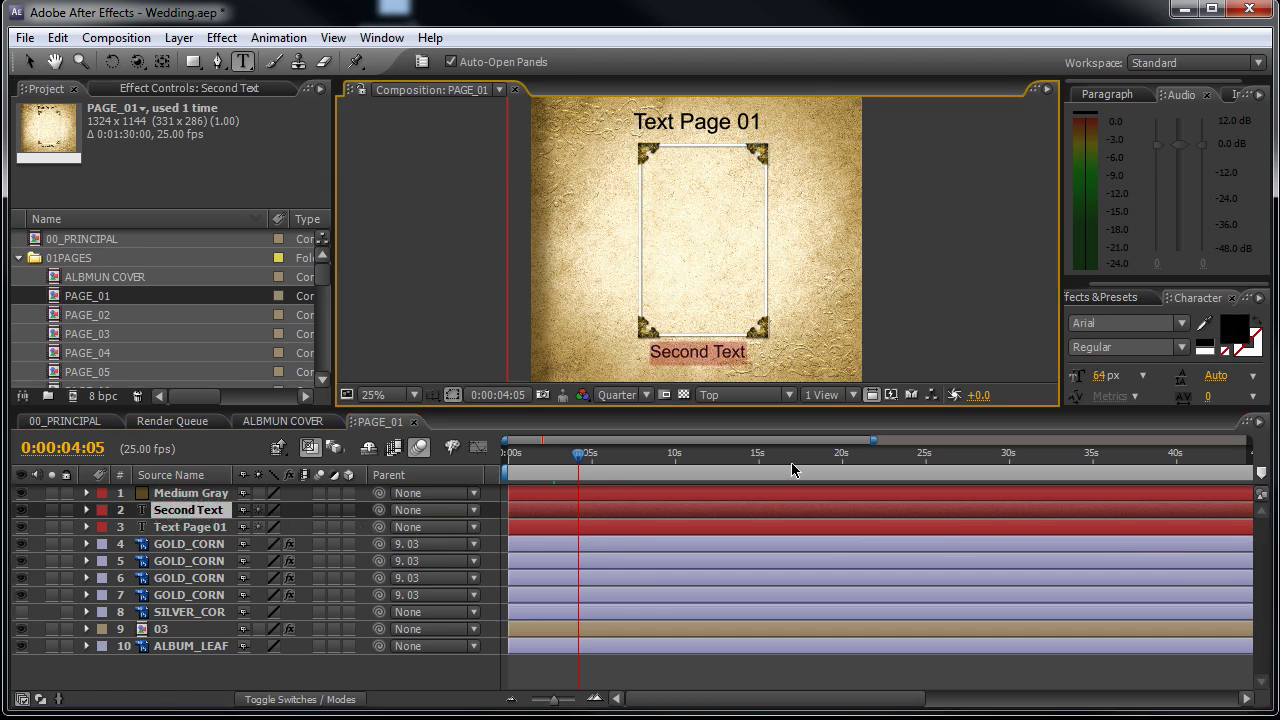
{"action": "left_click", "coordinate": [88, 316]}
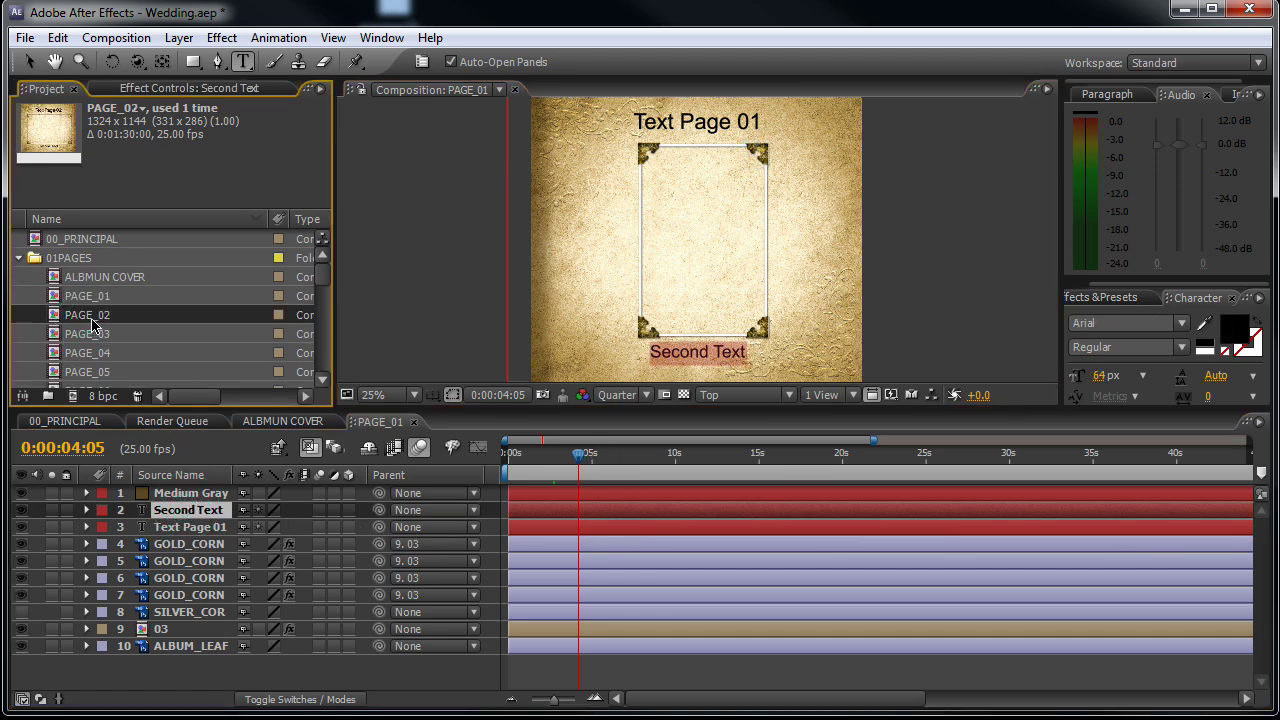
{"action": "left_click", "coordinate": [85, 336]}
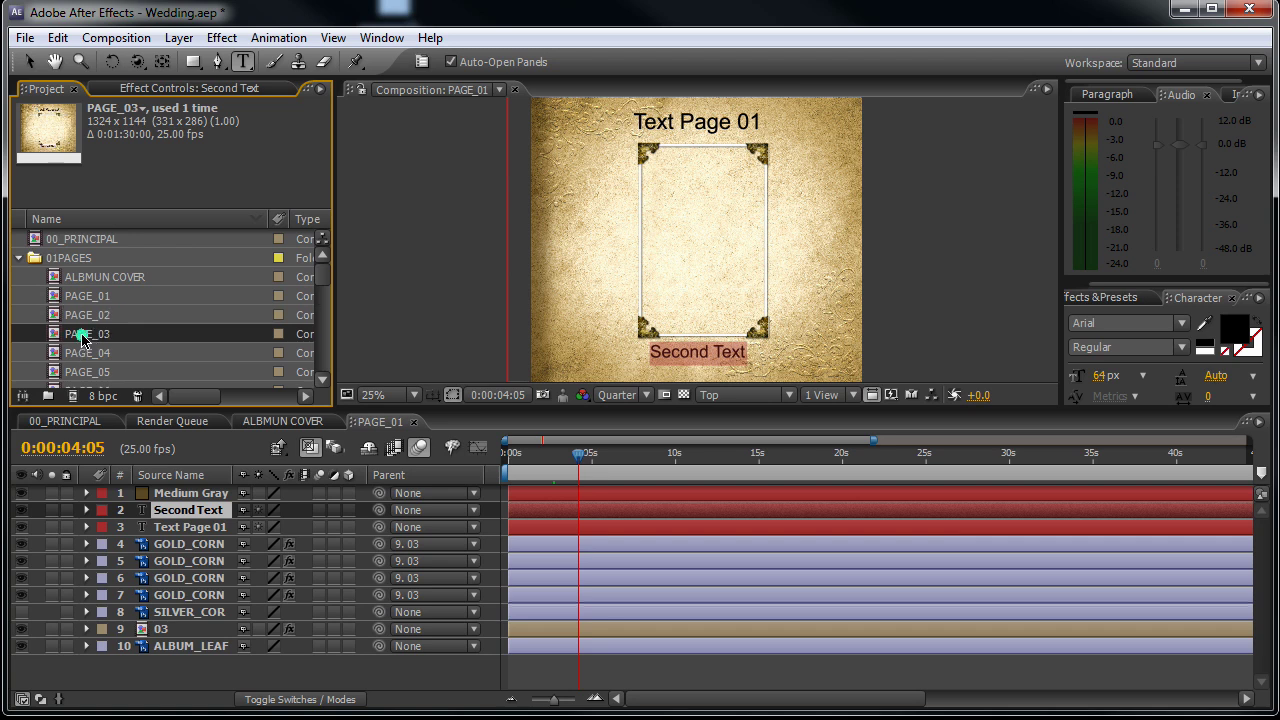
{"action": "left_click", "coordinate": [85, 352]}
{"action": "scroll", "coordinate": [108, 343], "scroll_direction": "down", "scroll_amount": 2}
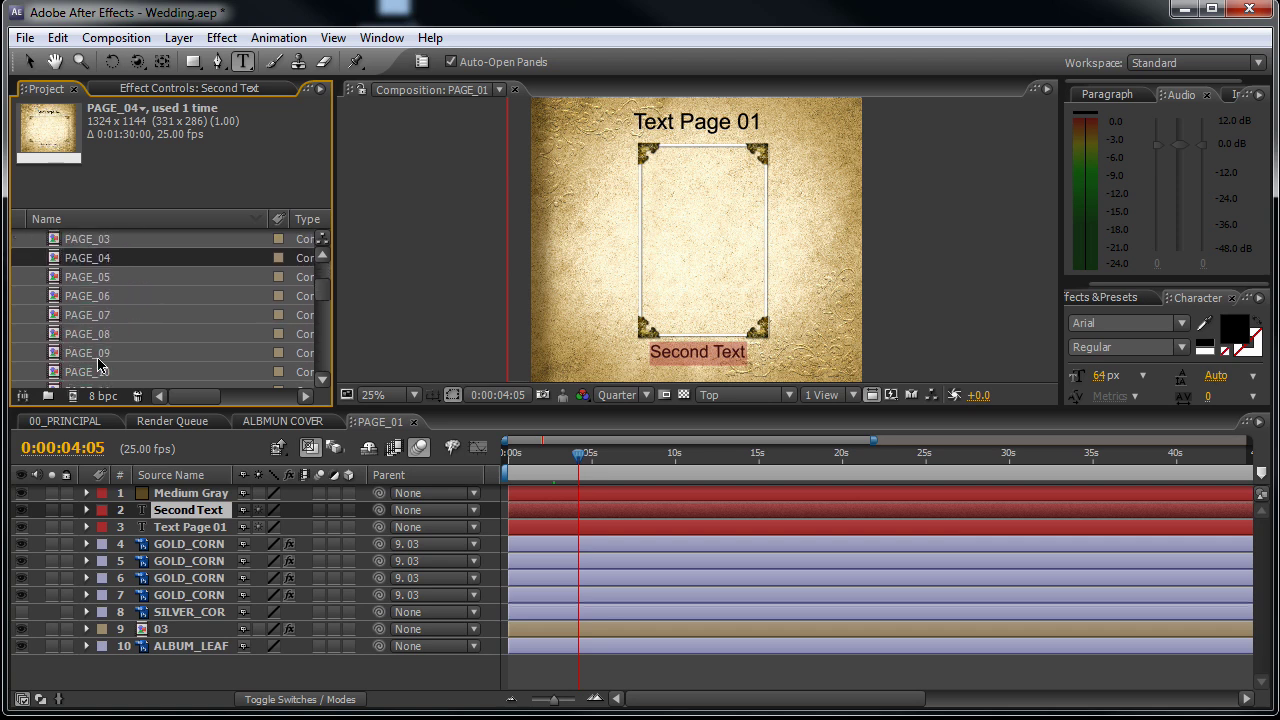
{"action": "left_click", "coordinate": [100, 352]}
{"action": "scroll", "coordinate": [120, 340], "scroll_direction": "down", "scroll_amount": 3}
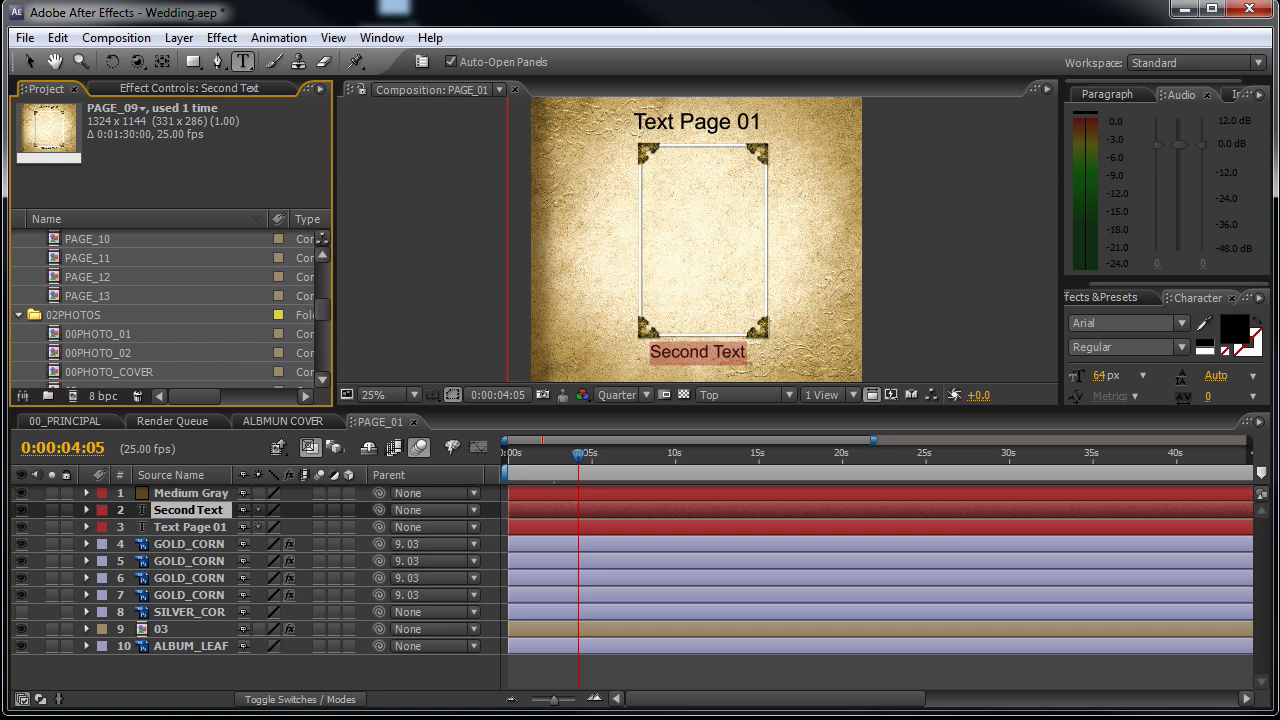
{"action": "left_click", "coordinate": [72, 315]}
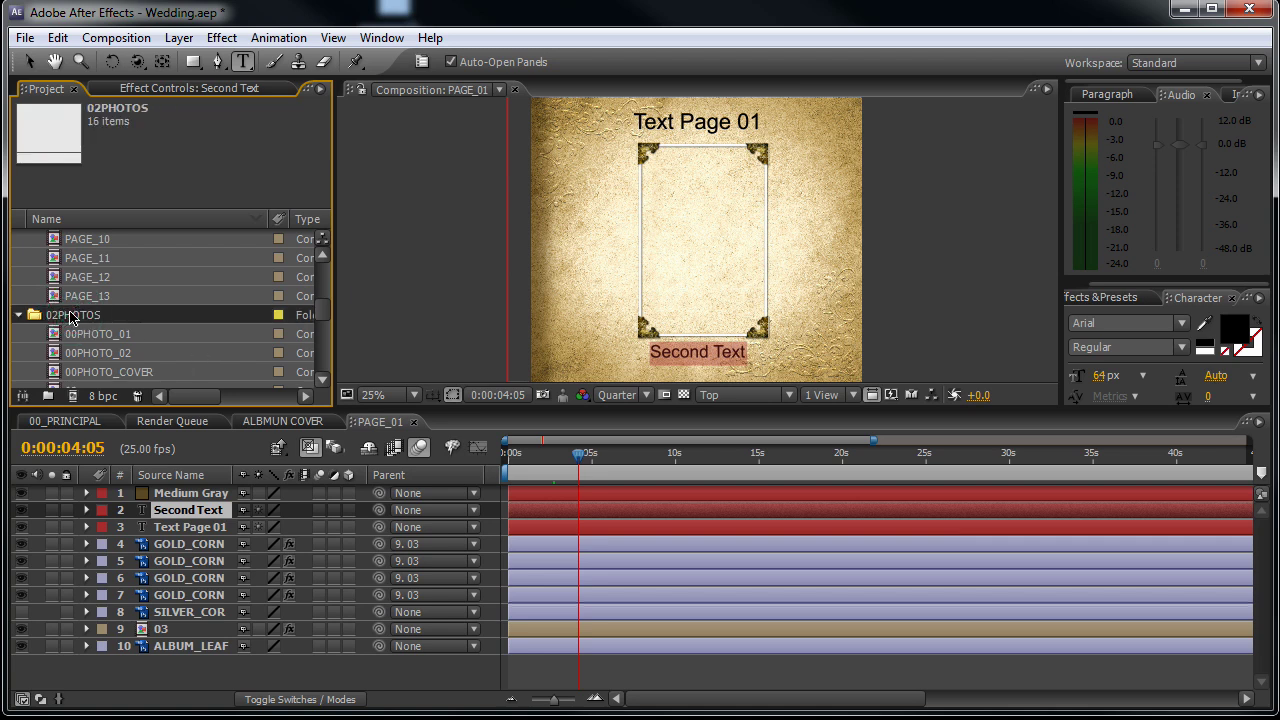
{"action": "left_click", "coordinate": [84, 338]}
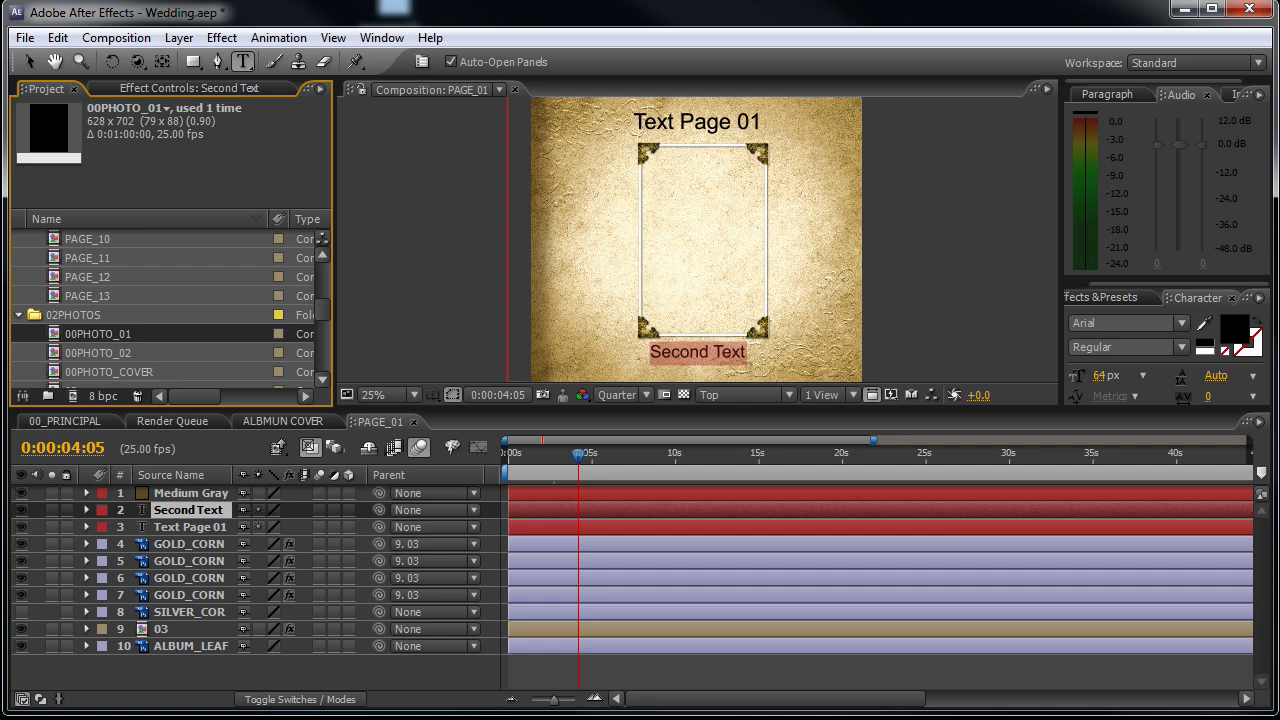
{"action": "key", "text": "alt+Tab"}
- Select all 13 JPGs in the CUPLES folder and drag them into the After Effects Project panel
{"action": "left_click_drag", "start_coordinate": [627, 308], "coordinate": [574, 155]}
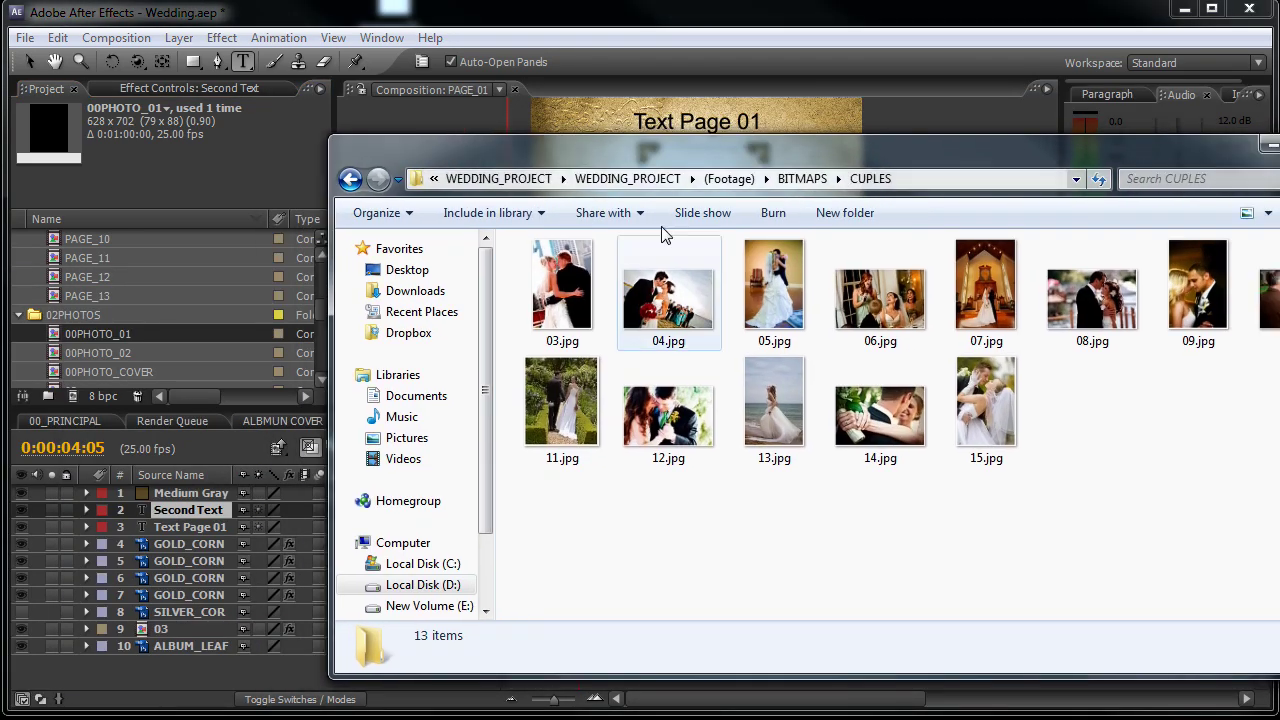
{"action": "left_click_drag", "start_coordinate": [1151, 500], "coordinate": [935, 245]}
{"action": "left_click", "coordinate": [320, 370]}
{"action": "key", "text": "alt+Tab"}
{"action": "key", "text": "ctrl+a"}
{"action": "left_click", "coordinate": [1090, 430]}
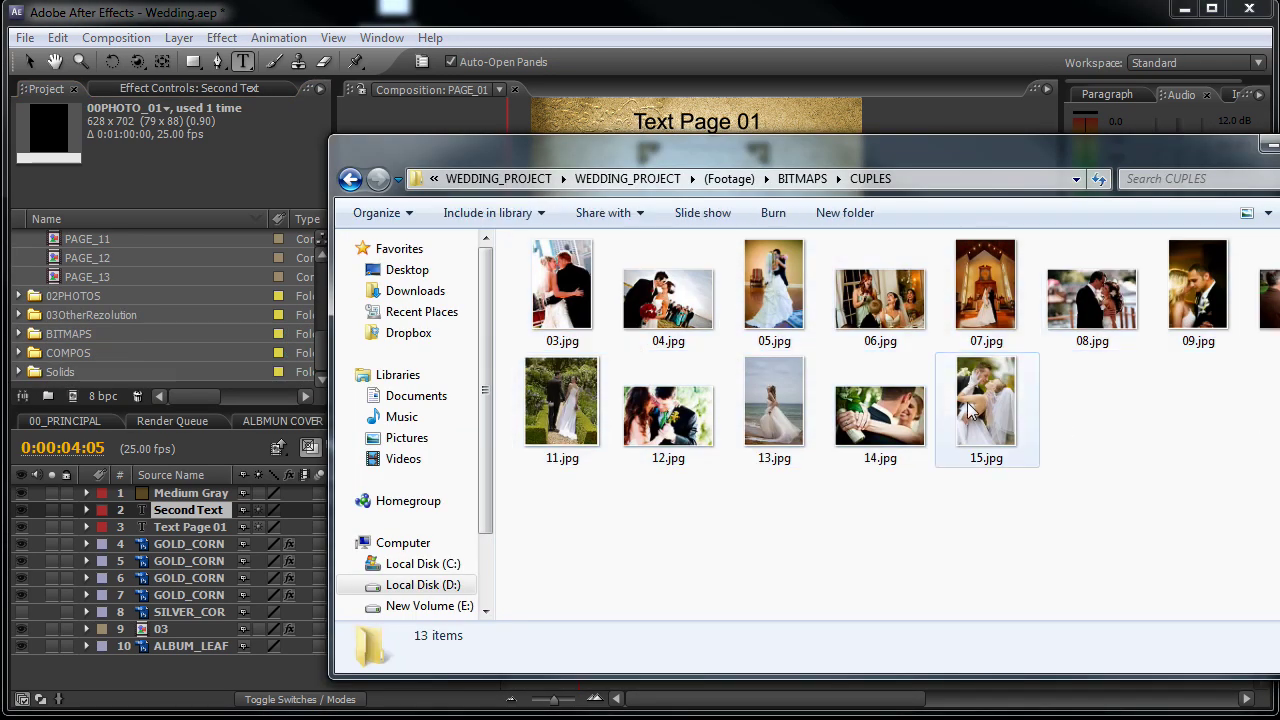
{"action": "left_click", "coordinate": [657, 316]}
{"action": "key", "text": "ctrl+a"}
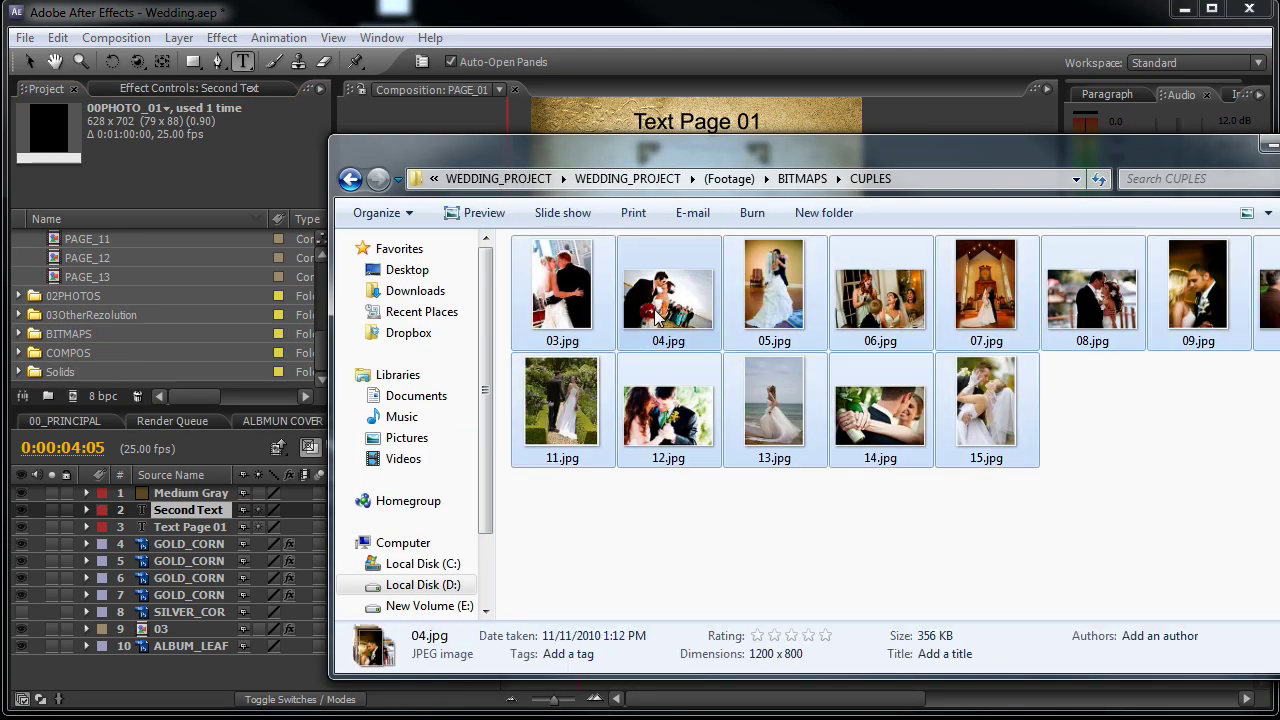
{"action": "left_click_drag", "start_coordinate": [559, 295], "coordinate": [208, 258]}
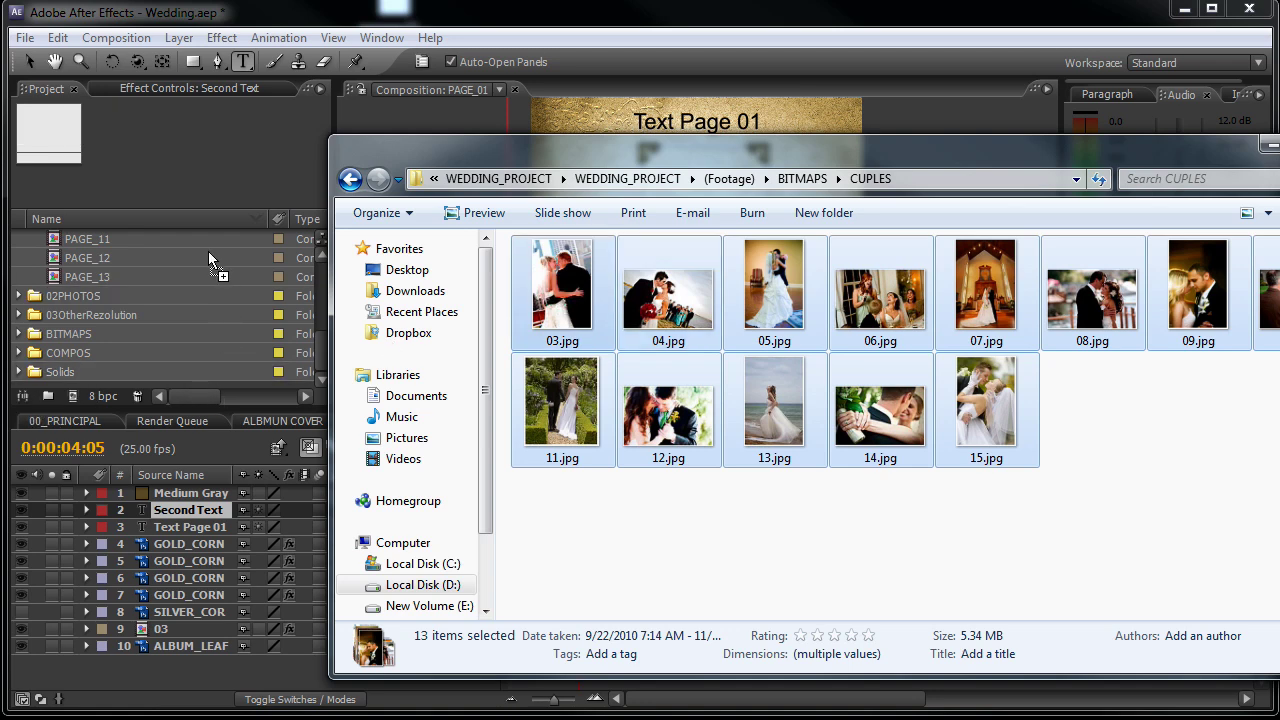
{"action": "left_click", "coordinate": [180, 16]}
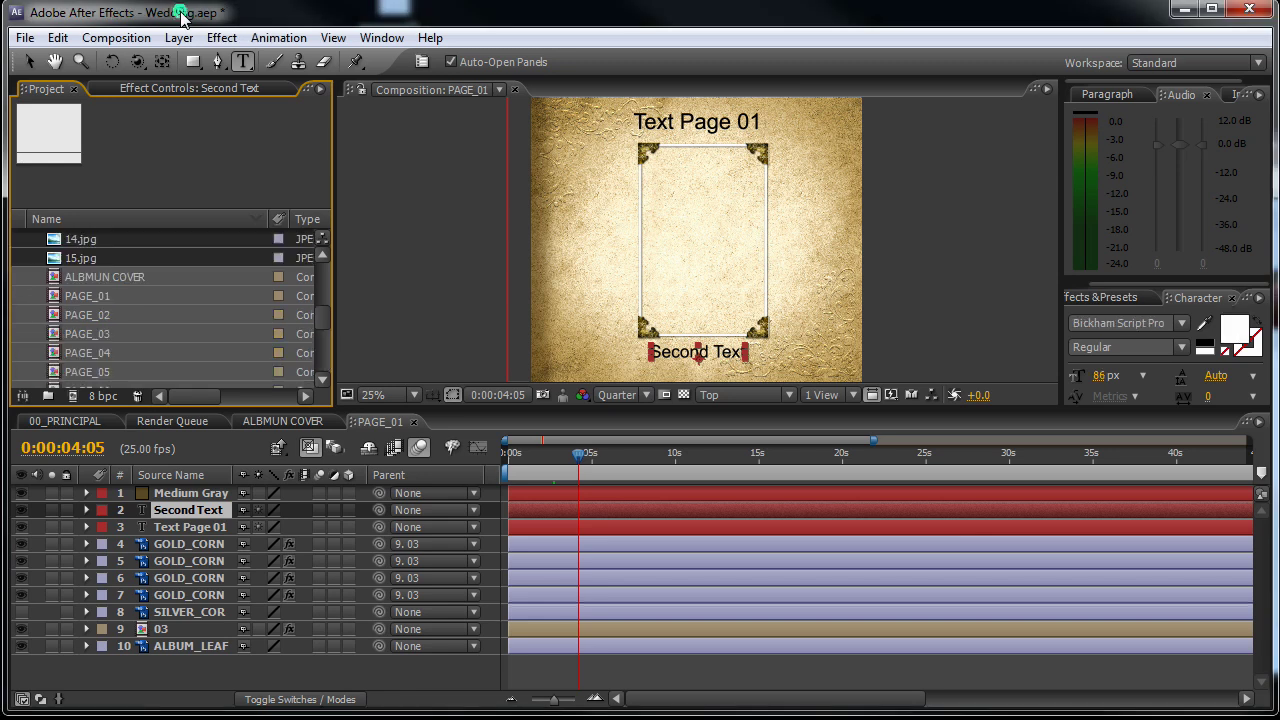
- Create a new project folder, keeping the default name Untitled 1 for now
{"action": "left_click_drag", "start_coordinate": [325, 327], "coordinate": [333, 268]}
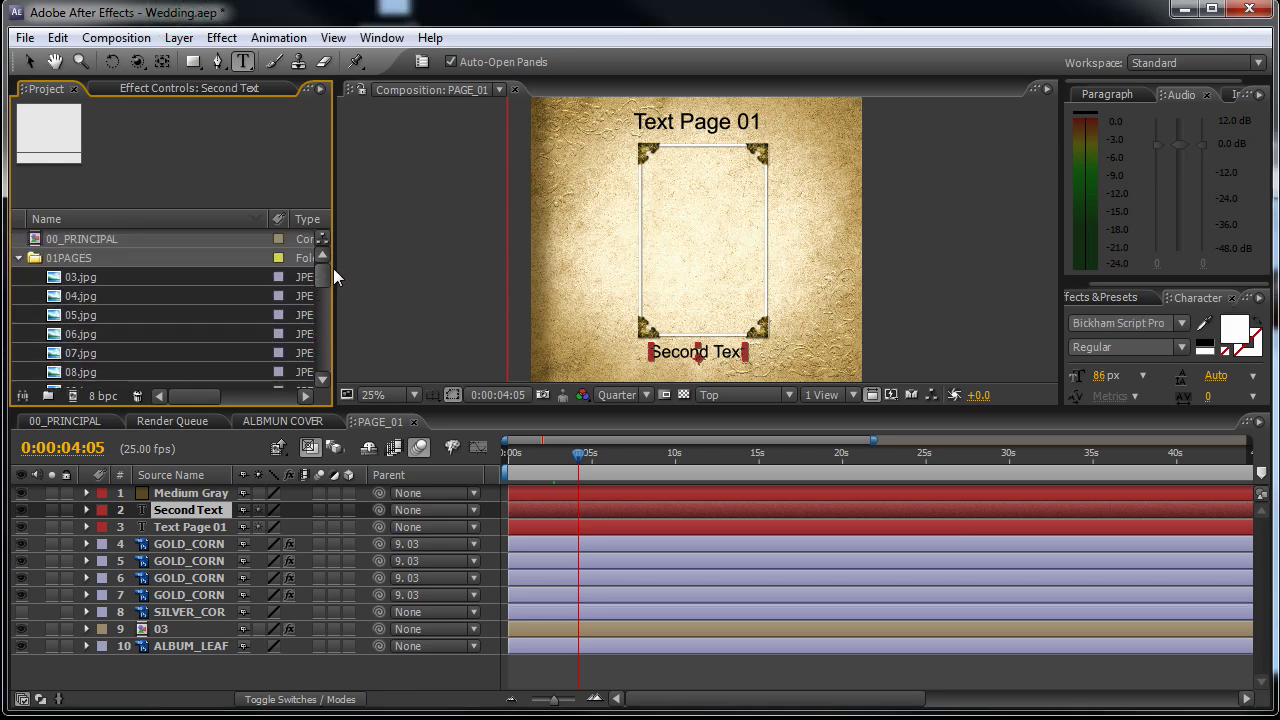
{"action": "left_click", "coordinate": [47, 396]}
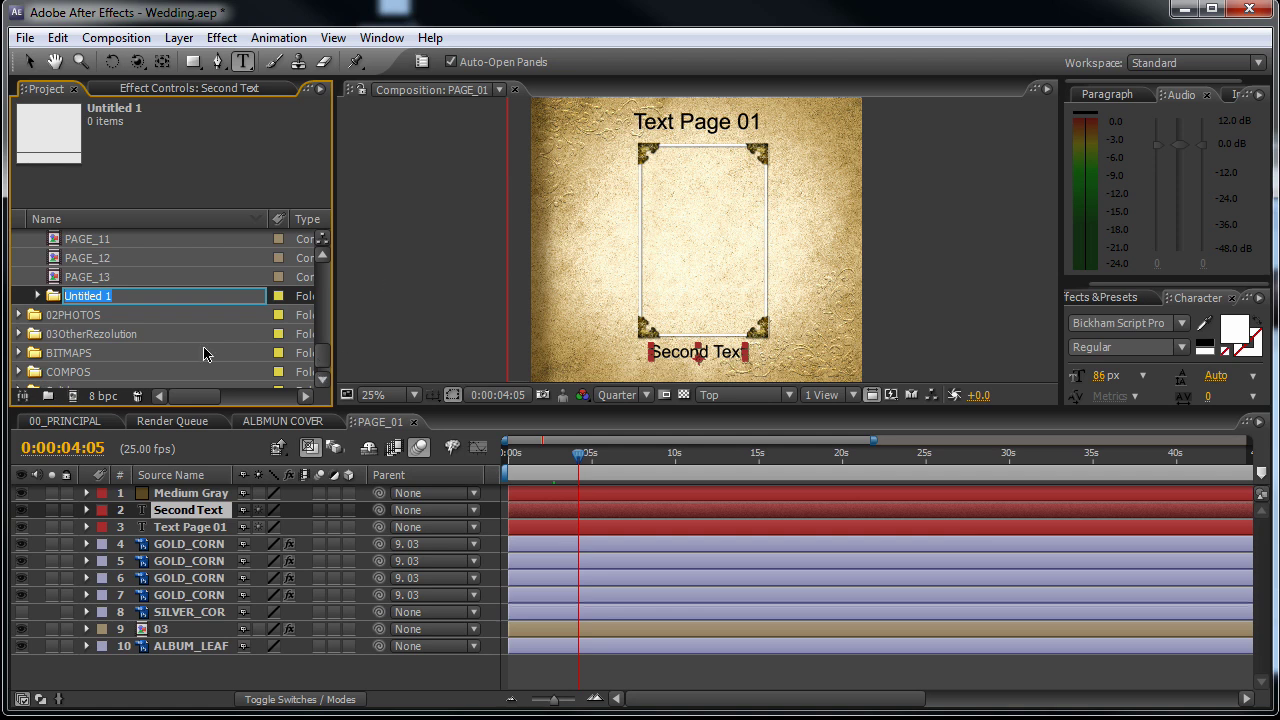
{"action": "key", "text": "Return"}
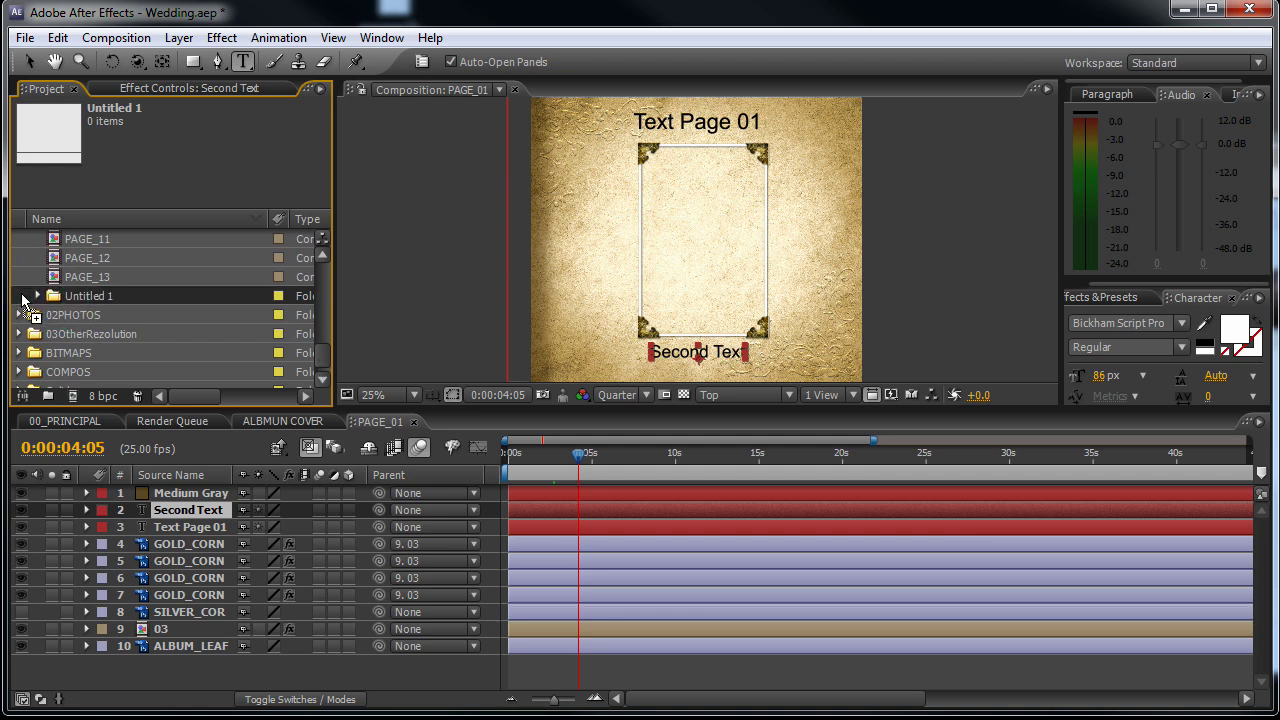
- Move the photos 03.jpg through 15.jpg into the Untitled 1 folder
{"action": "left_click", "coordinate": [322, 386]}
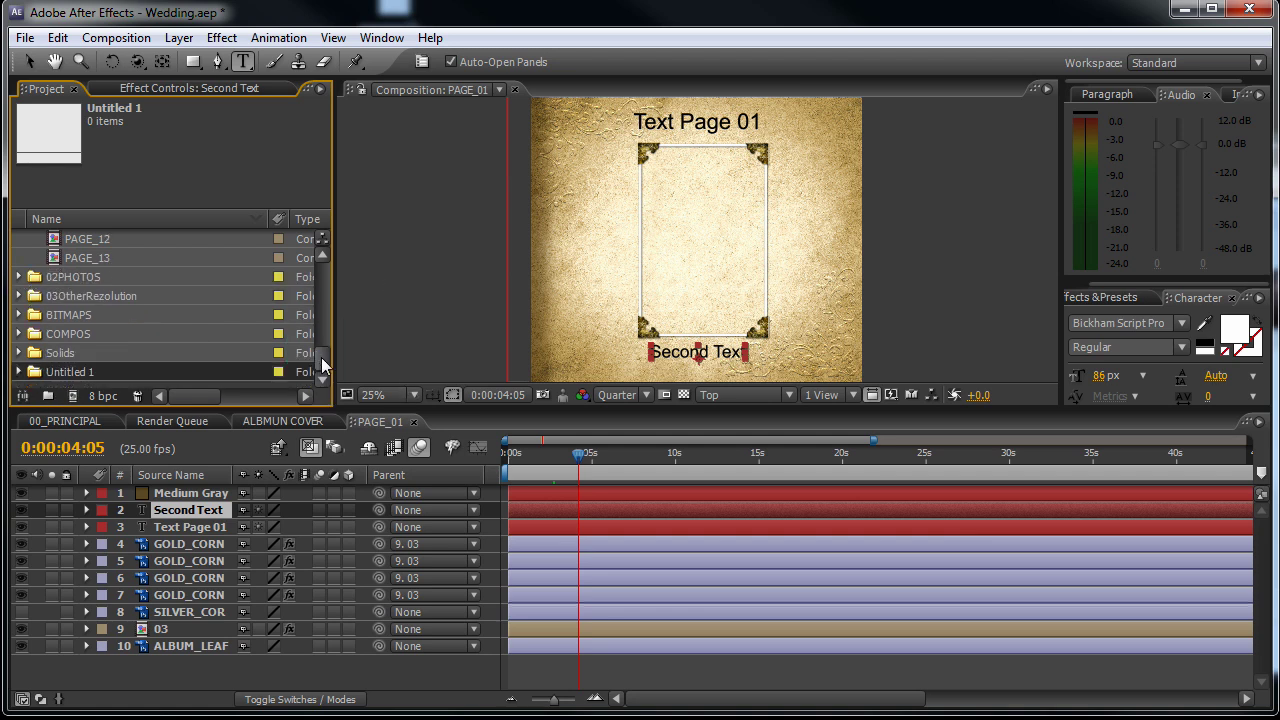
{"action": "left_click_drag", "start_coordinate": [322, 356], "coordinate": [316, 278]}
{"action": "left_click", "coordinate": [80, 277]}
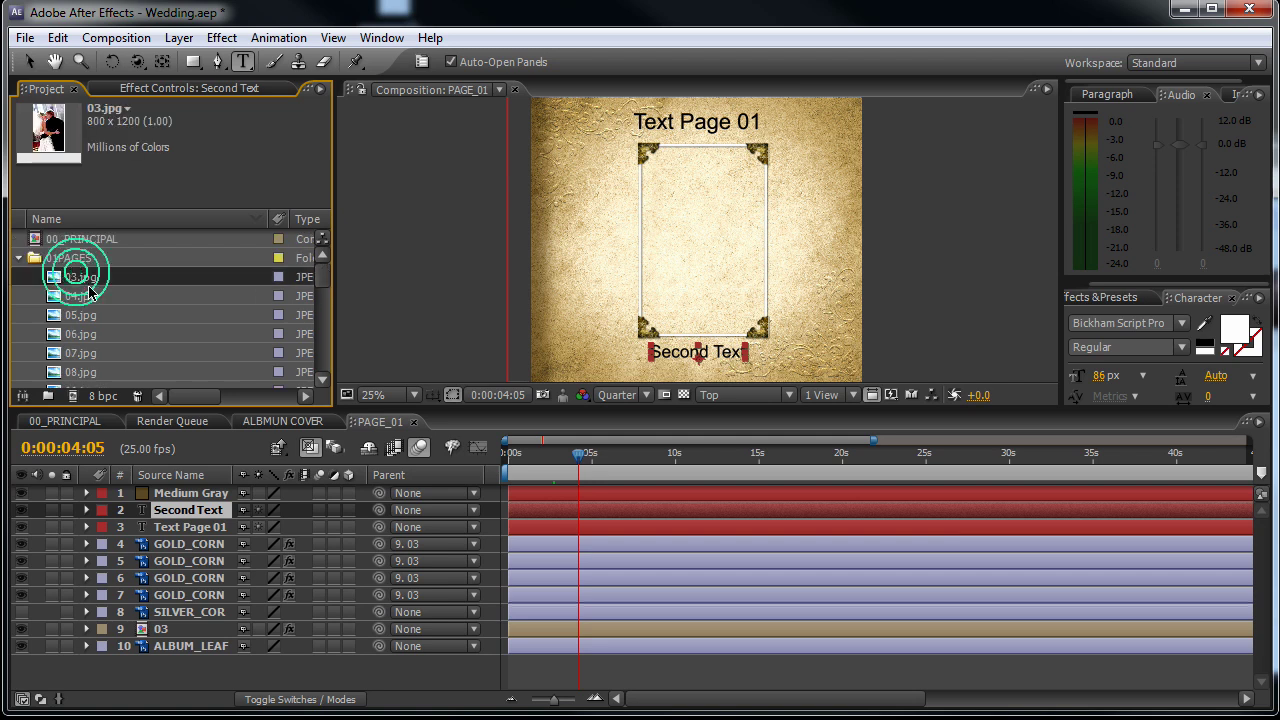
{"action": "scroll", "coordinate": [95, 318], "scroll_direction": "down", "scroll_amount": 3}
{"action": "scroll", "coordinate": [95, 318], "scroll_direction": "down", "scroll_amount": 2}
{"action": "left_click", "coordinate": [94, 312]}
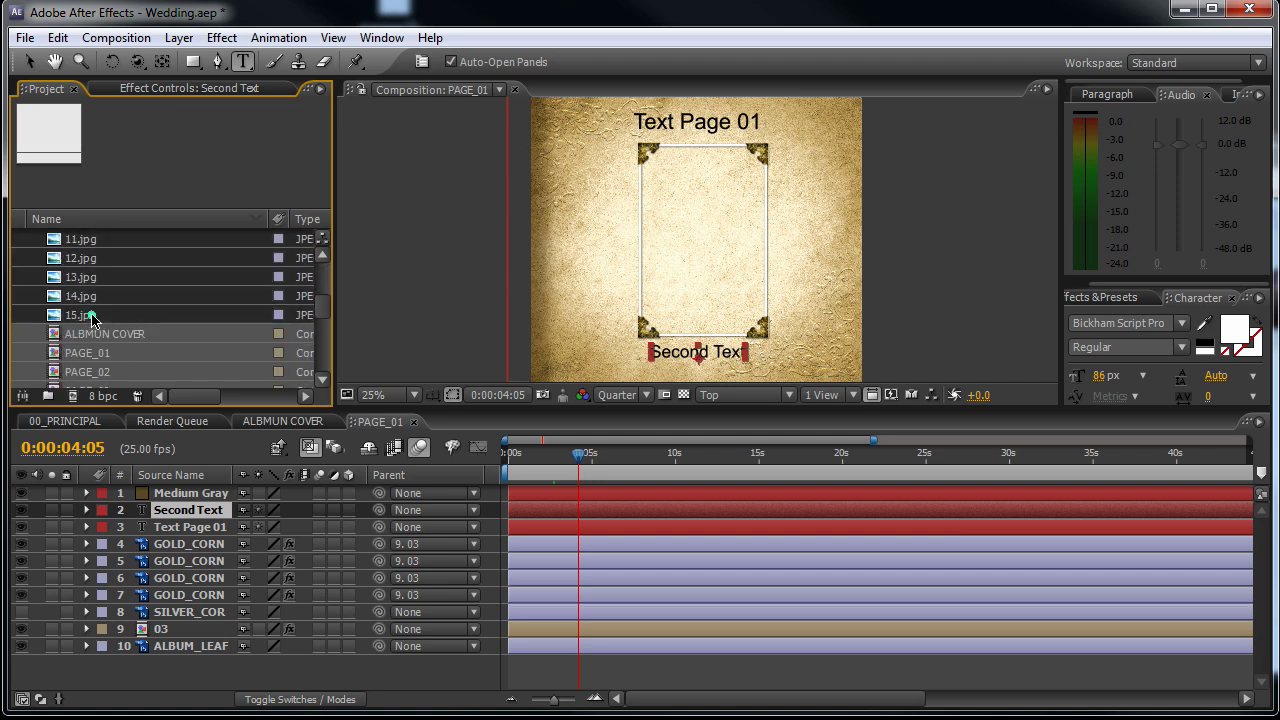
{"action": "scroll", "coordinate": [94, 310], "scroll_direction": "down", "scroll_amount": 2}
{"action": "scroll", "coordinate": [93, 303], "scroll_direction": "up", "scroll_amount": 2}
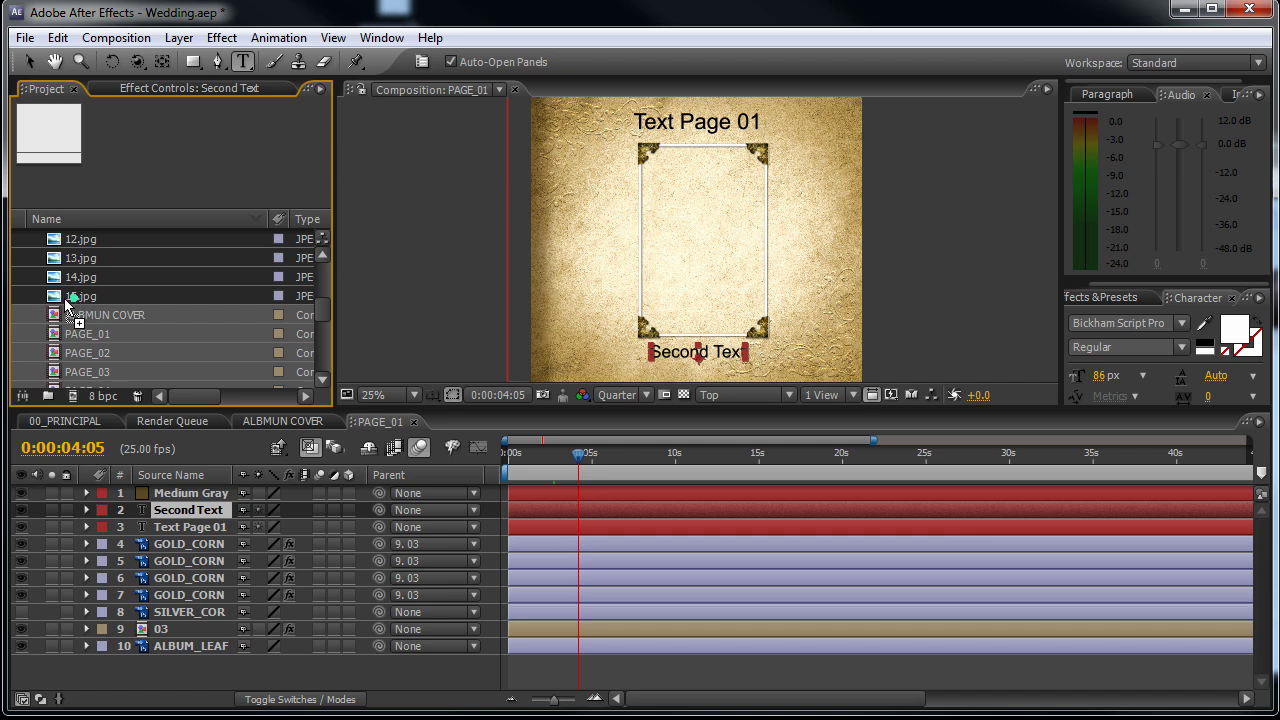
{"action": "left_click_drag", "start_coordinate": [68, 314], "coordinate": [47, 397]}
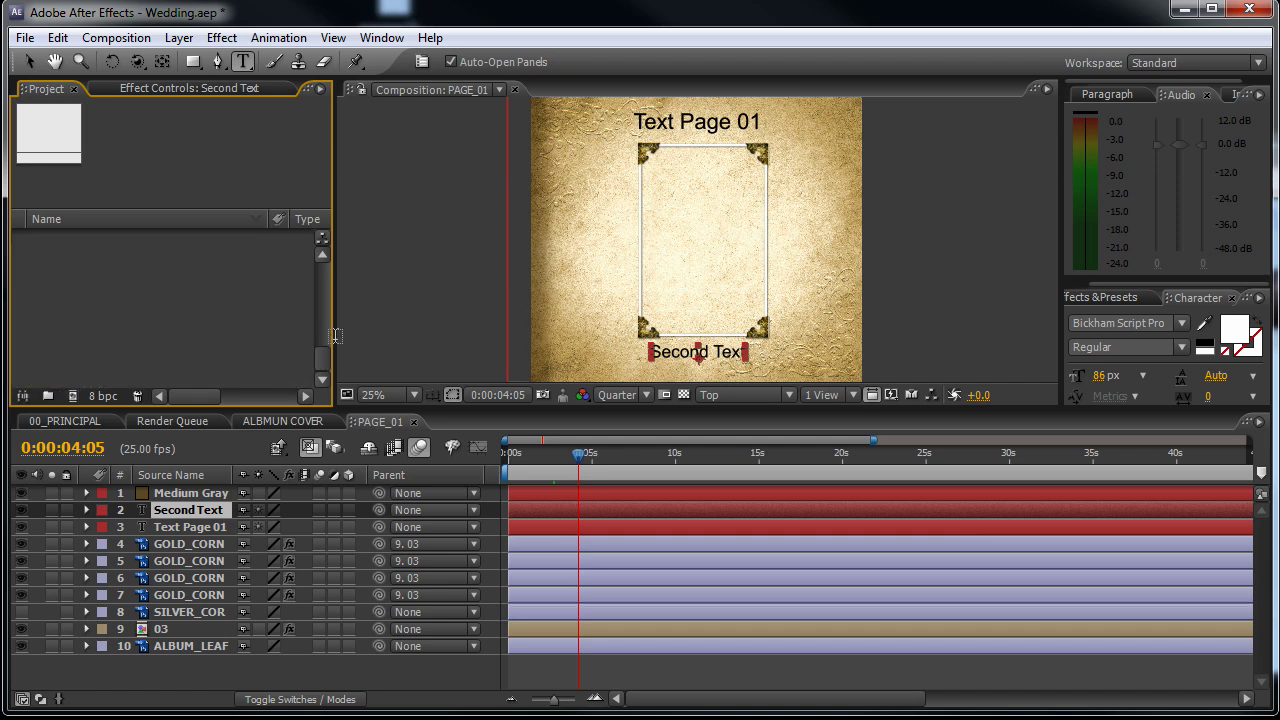
- Rename the photo folder to Images
{"action": "left_click", "coordinate": [69, 353]}
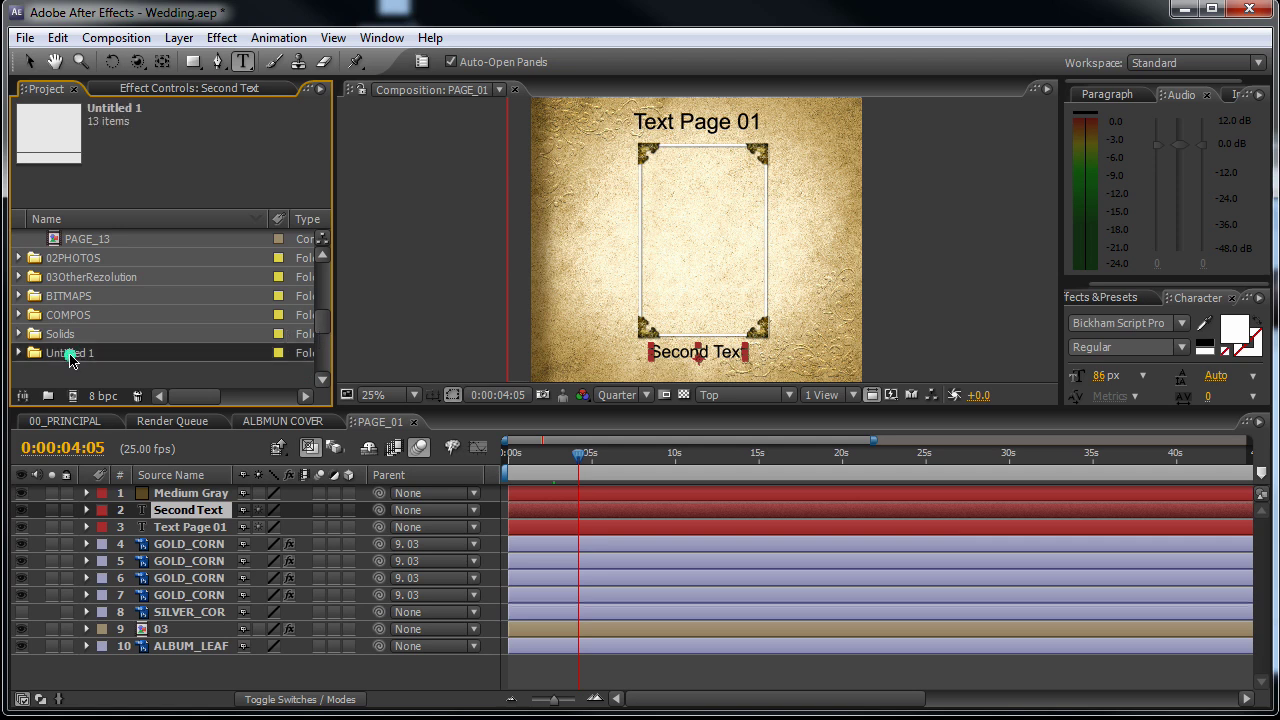
{"action": "key", "text": "Return"}
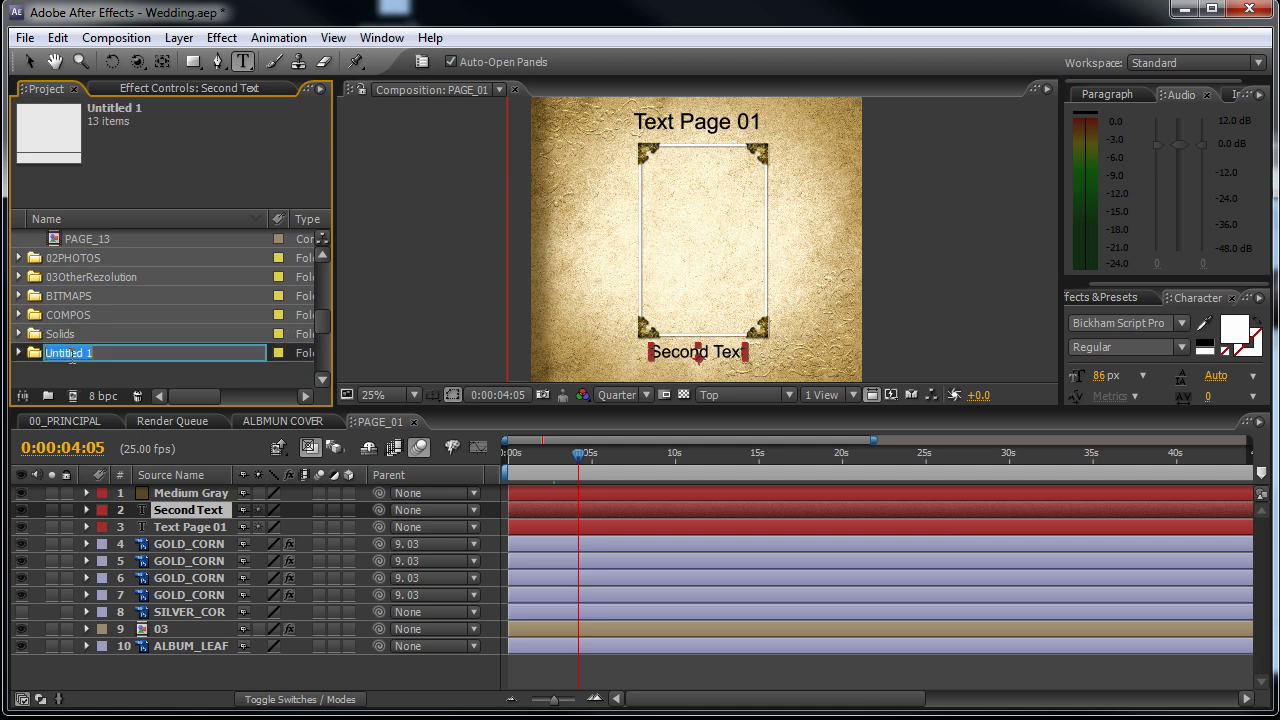
{"action": "key", "text": "BackSpace"}
{"action": "type", "text": "Images"}
{"action": "left_click", "coordinate": [80, 372]}
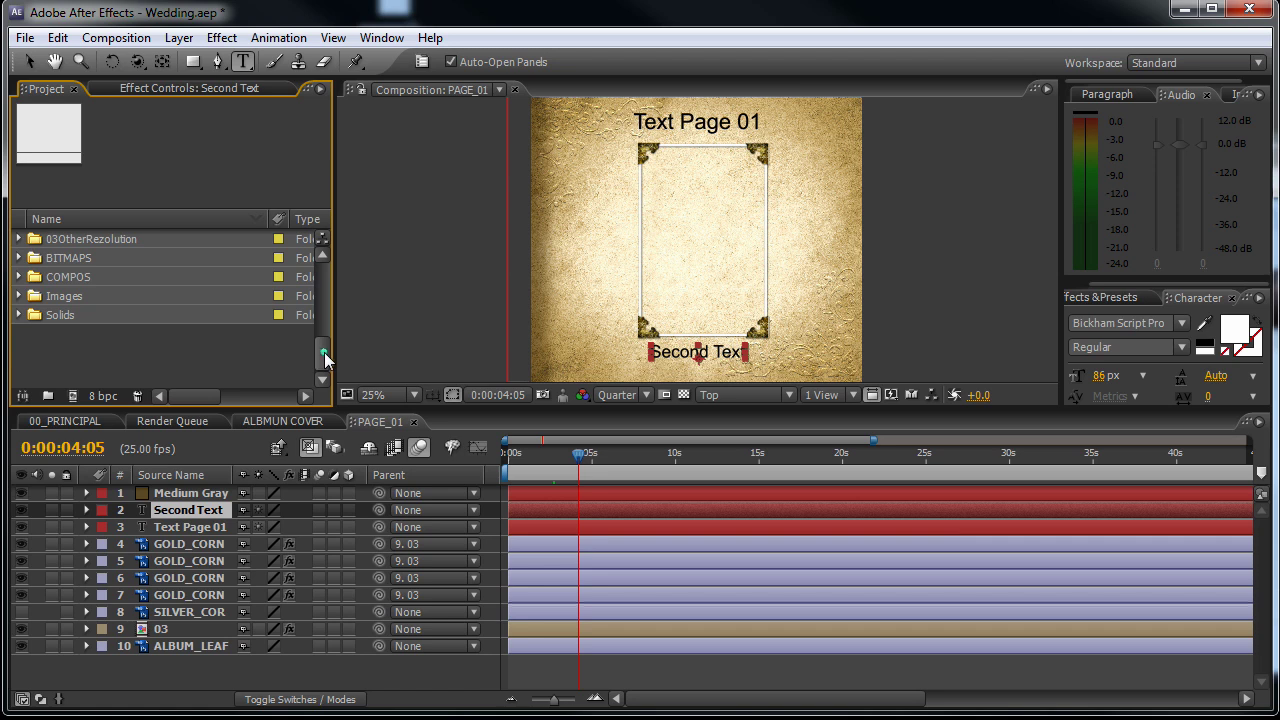
{"action": "scroll", "coordinate": [326, 354], "scroll_direction": "up", "scroll_amount": 1}
{"action": "mouse_move", "coordinate": [326, 354]}
{"action": "left_mouse_down"}
{"action": "mouse_move", "coordinate": [331, 268]}
{"action": "mouse_move", "coordinate": [330, 338]}
{"action": "left_mouse_up"}
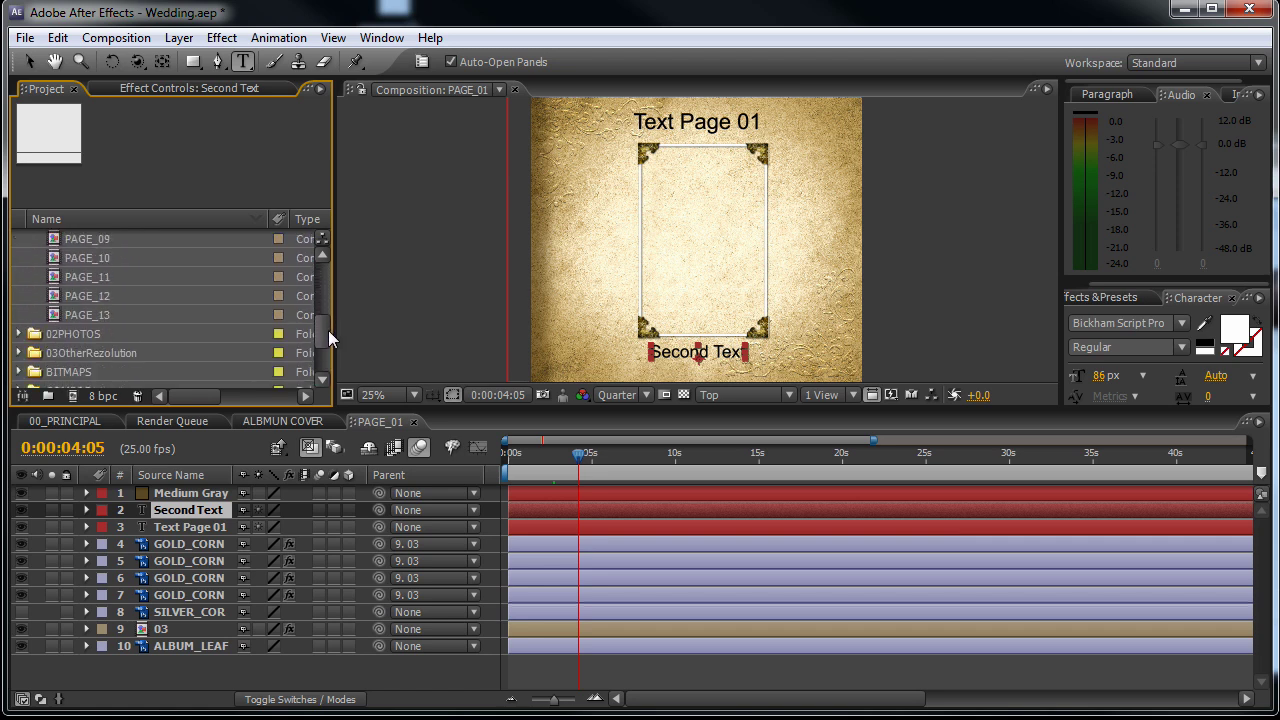
- Open the 00PHOTO_01 composition from the 02PHOTOS folder with the playhead at 0:00:08:10
{"action": "left_click", "coordinate": [20, 336]}
{"action": "left_click", "coordinate": [88, 259]}
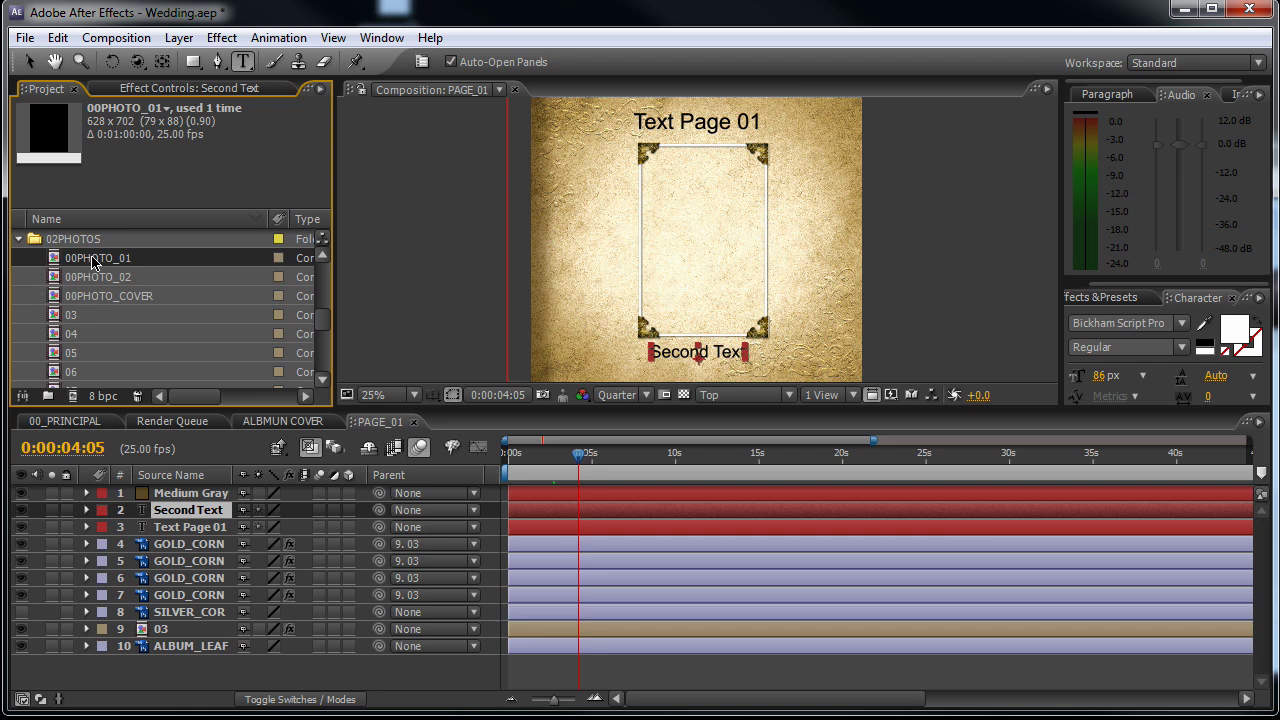
{"action": "double_click", "coordinate": [97, 260]}
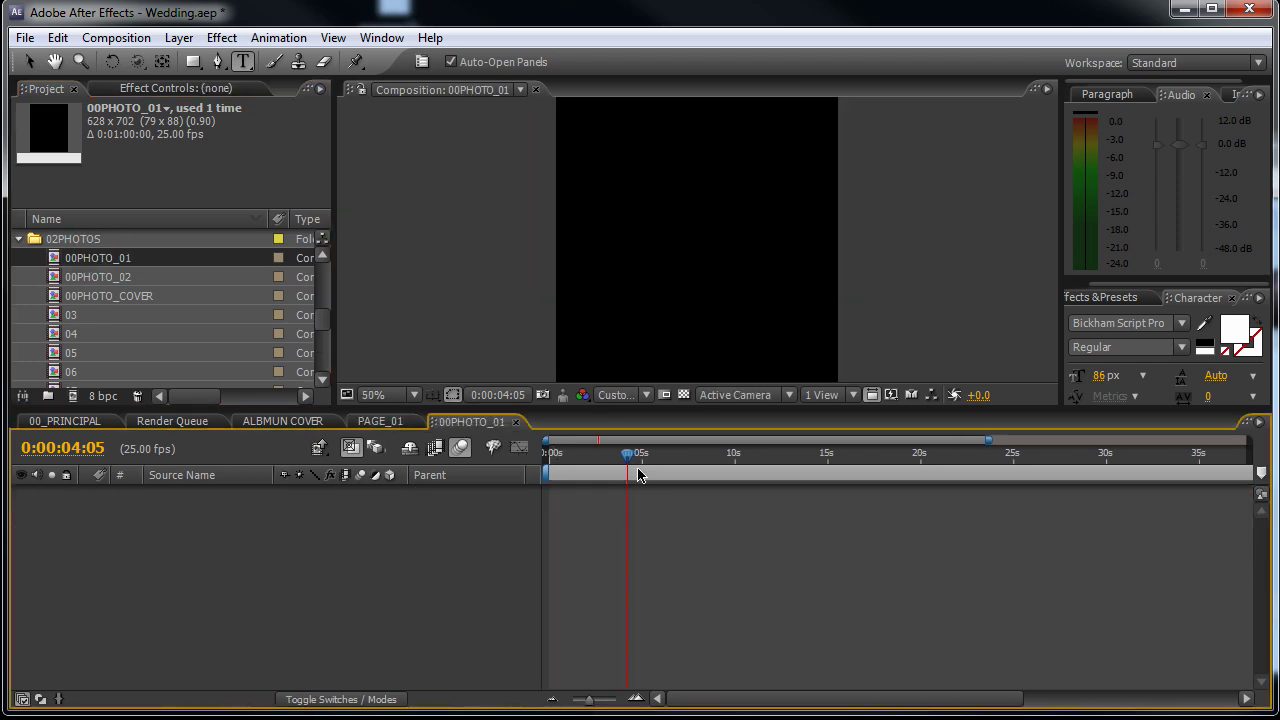
{"action": "left_click_drag", "start_coordinate": [614, 454], "coordinate": [705, 457]}
{"action": "left_click_drag", "start_coordinate": [326, 323], "coordinate": [327, 366]}
- Add 03.jpg from the Images folder as a layer, scale it to 78%, and return to 00_PRINCIPAL
{"action": "left_click", "coordinate": [19, 352]}
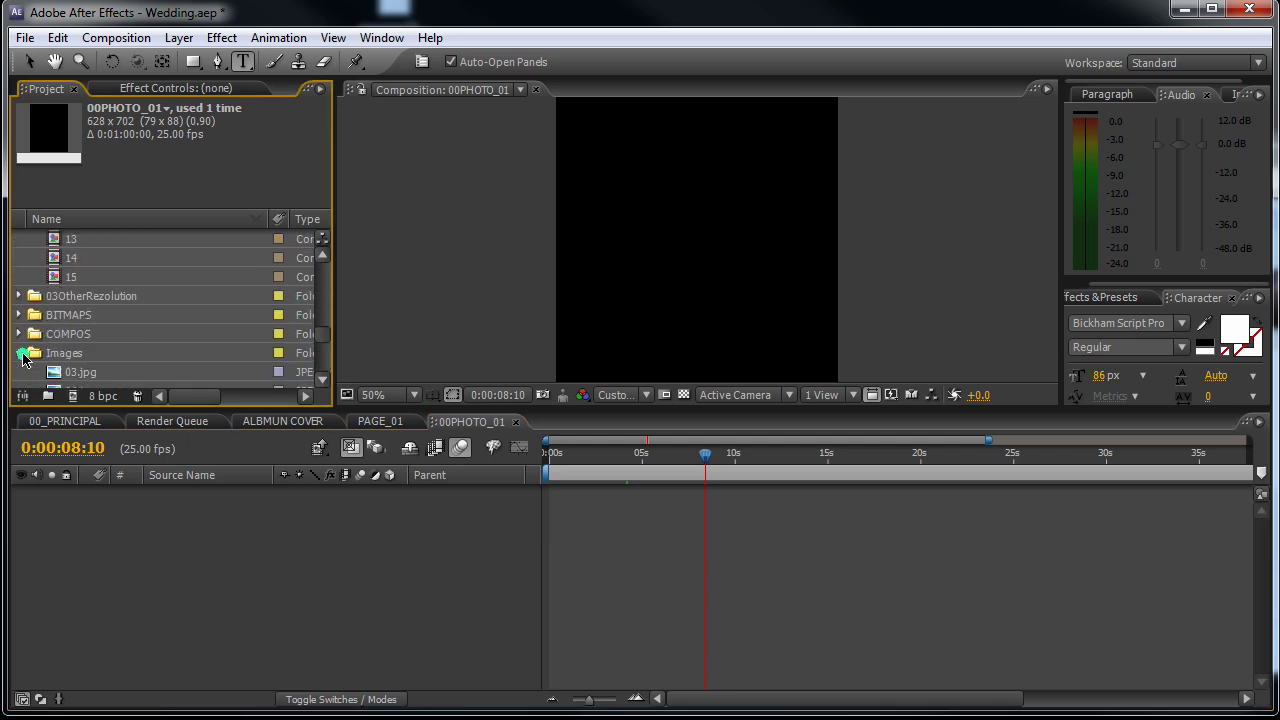
{"action": "scroll", "coordinate": [318, 366], "scroll_direction": "down", "scroll_amount": 3}
{"action": "left_click", "coordinate": [80, 258]}
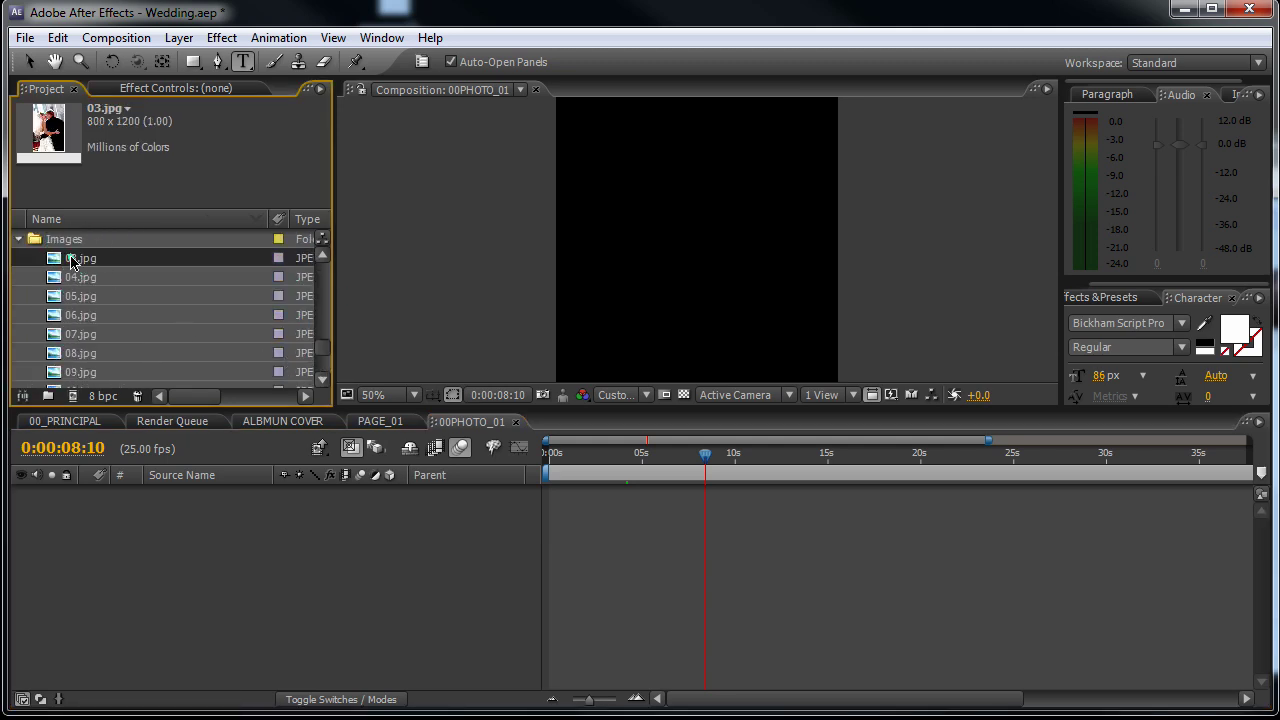
{"action": "left_click_drag", "start_coordinate": [78, 258], "coordinate": [343, 585]}
{"action": "scroll", "coordinate": [696, 262], "scroll_direction": "down", "scroll_amount": 2}
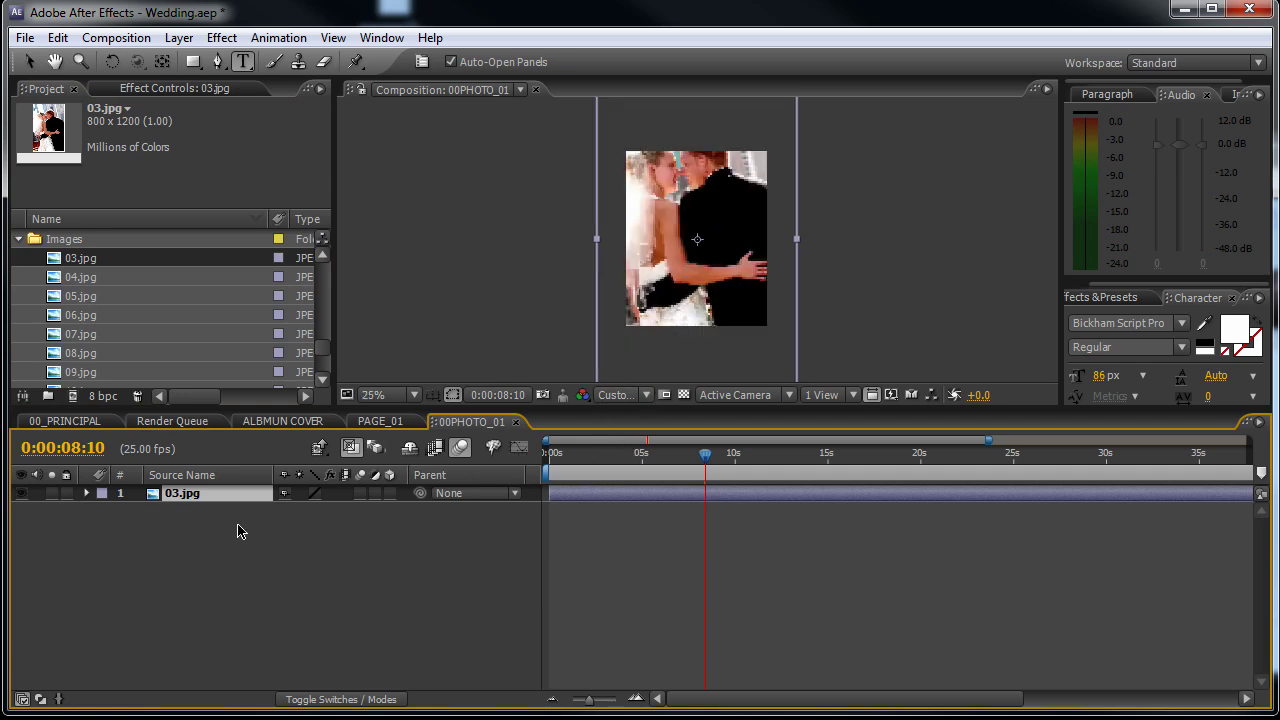
{"action": "key", "text": "alt+shift+s"}
{"action": "left_click_drag", "start_coordinate": [308, 510], "coordinate": [280, 511]}
{"action": "left_click", "coordinate": [293, 601]}
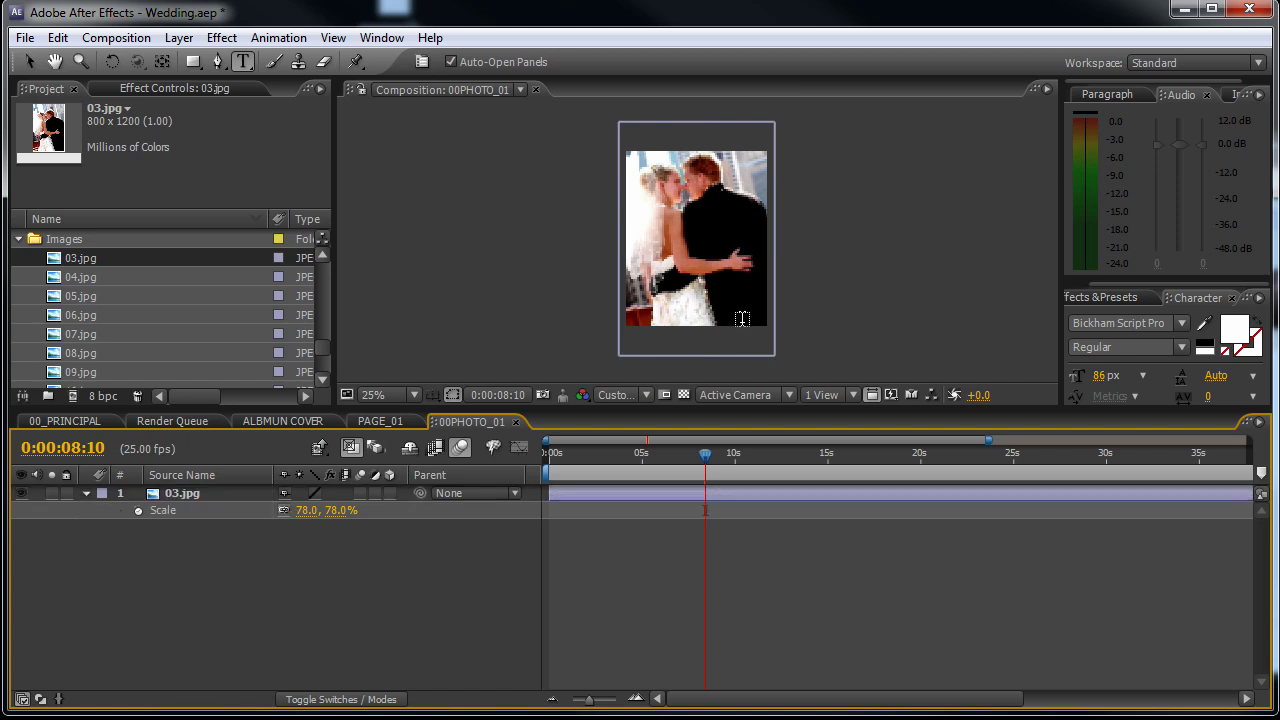
{"action": "left_click", "coordinate": [70, 419]}
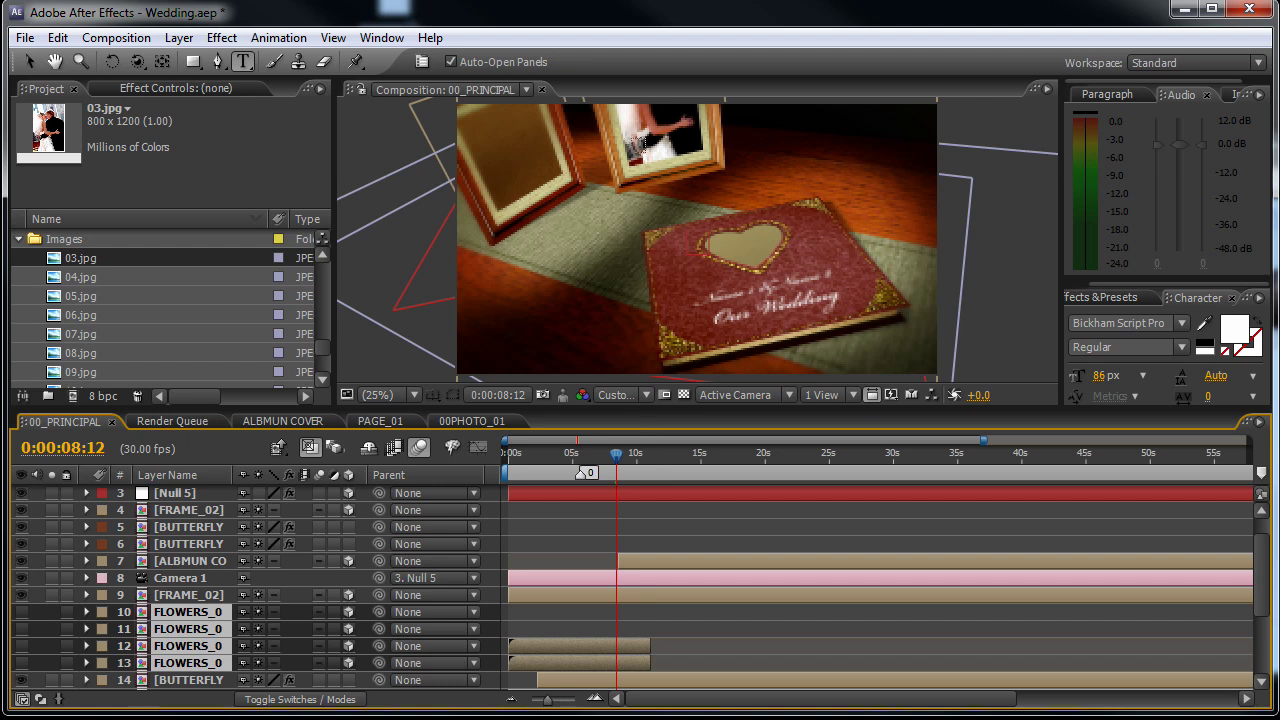
{"action": "key", "text": "comma"}
{"action": "key", "text": "period"}
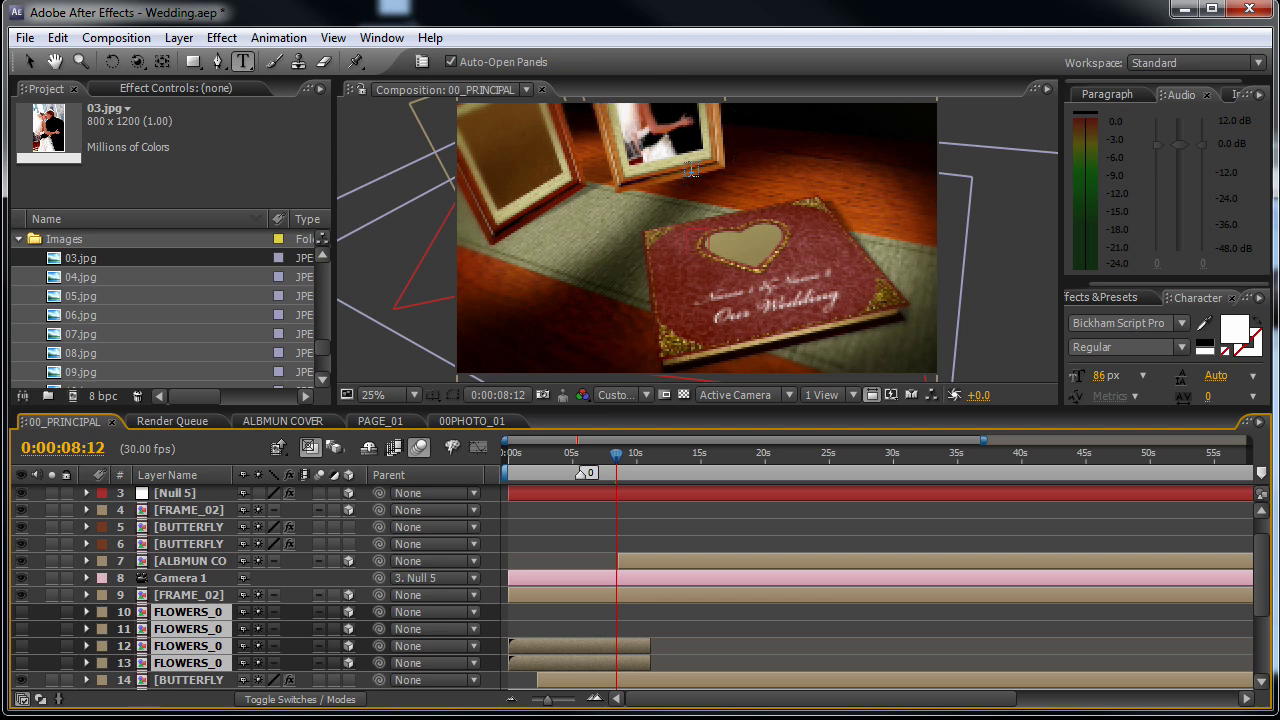
{"action": "left_click", "coordinate": [328, 350]}
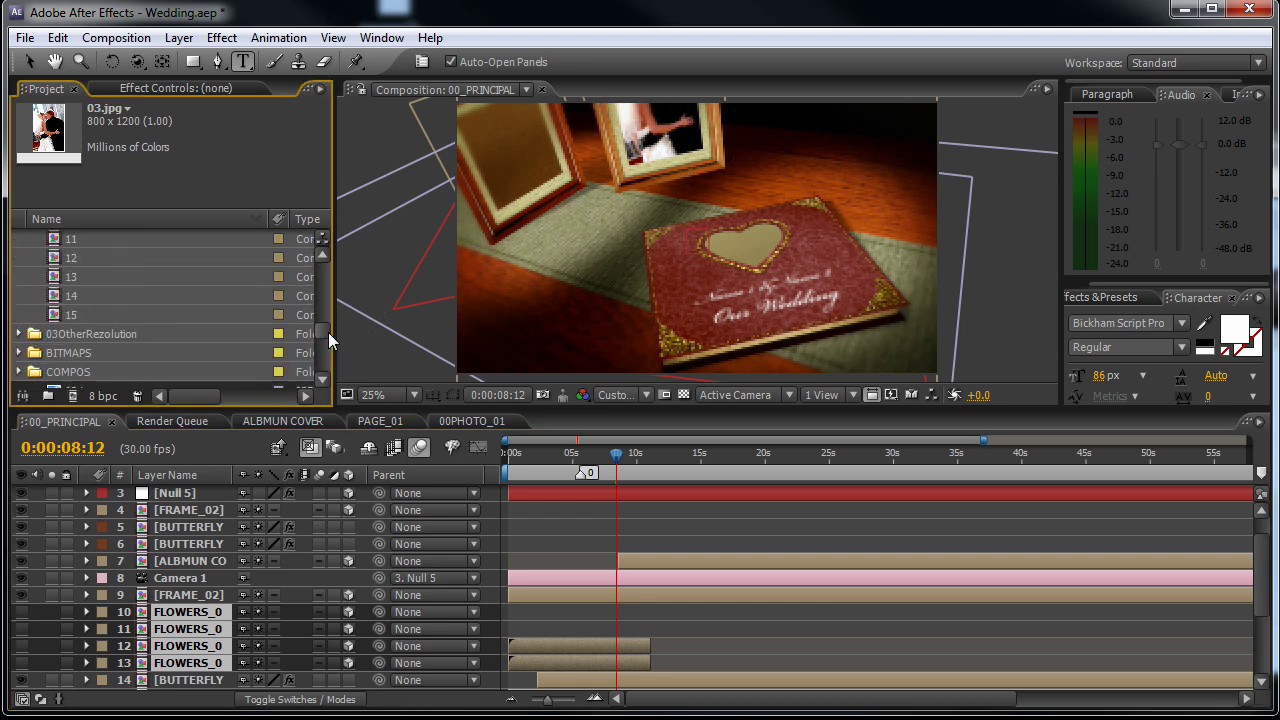
{"action": "left_click_drag", "start_coordinate": [328, 334], "coordinate": [326, 300]}
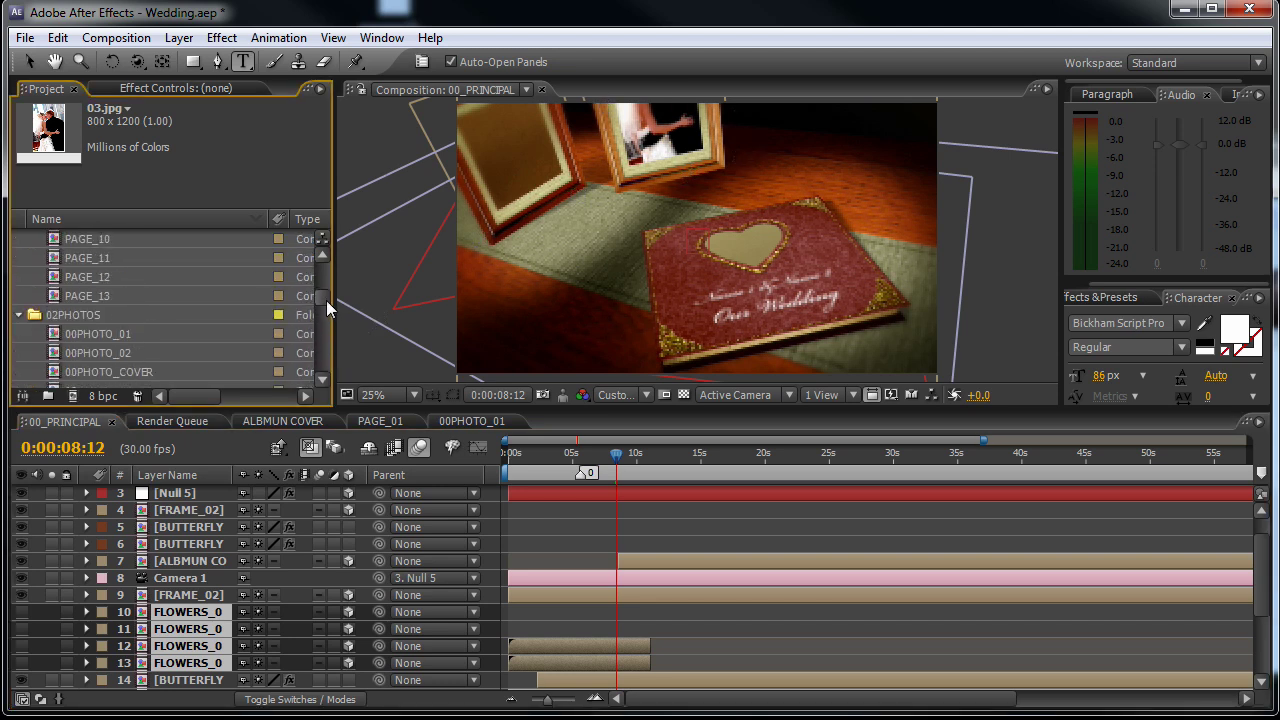
{"action": "left_click", "coordinate": [88, 355]}
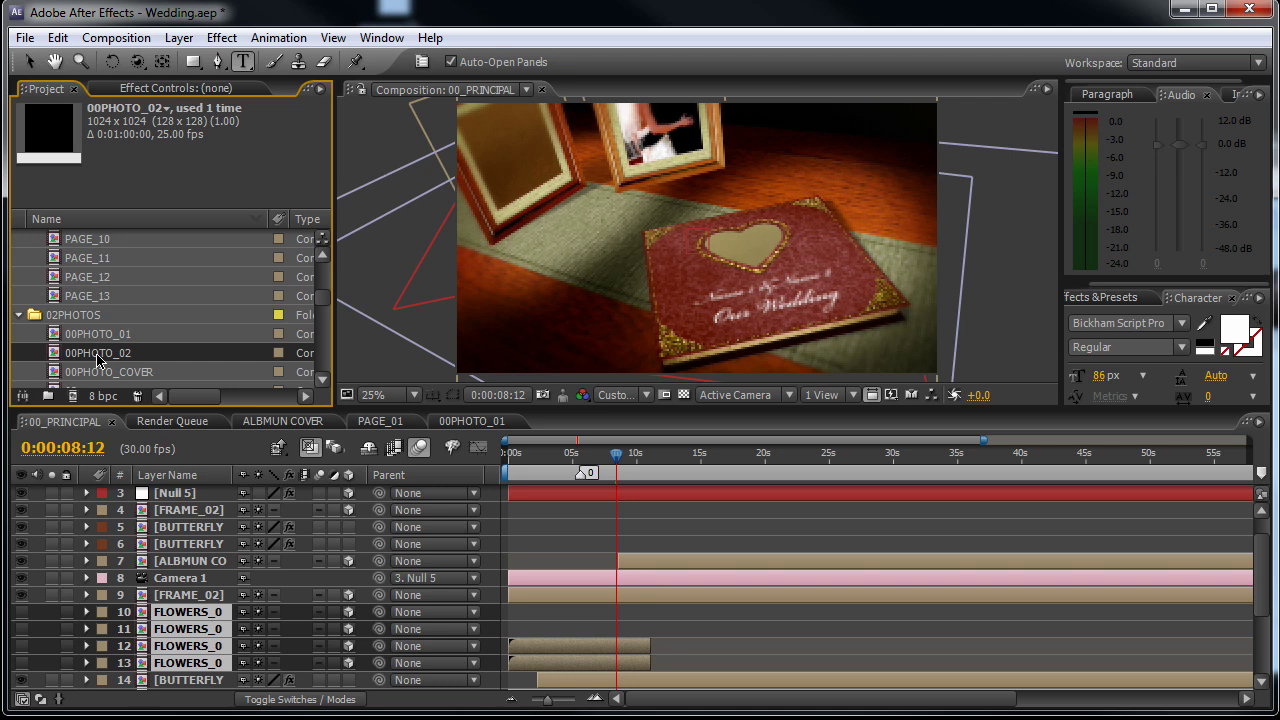
- Add 08.jpg as a layer in 00PHOTO_02 and scale it up to 157%
{"action": "double_click", "coordinate": [97, 356]}
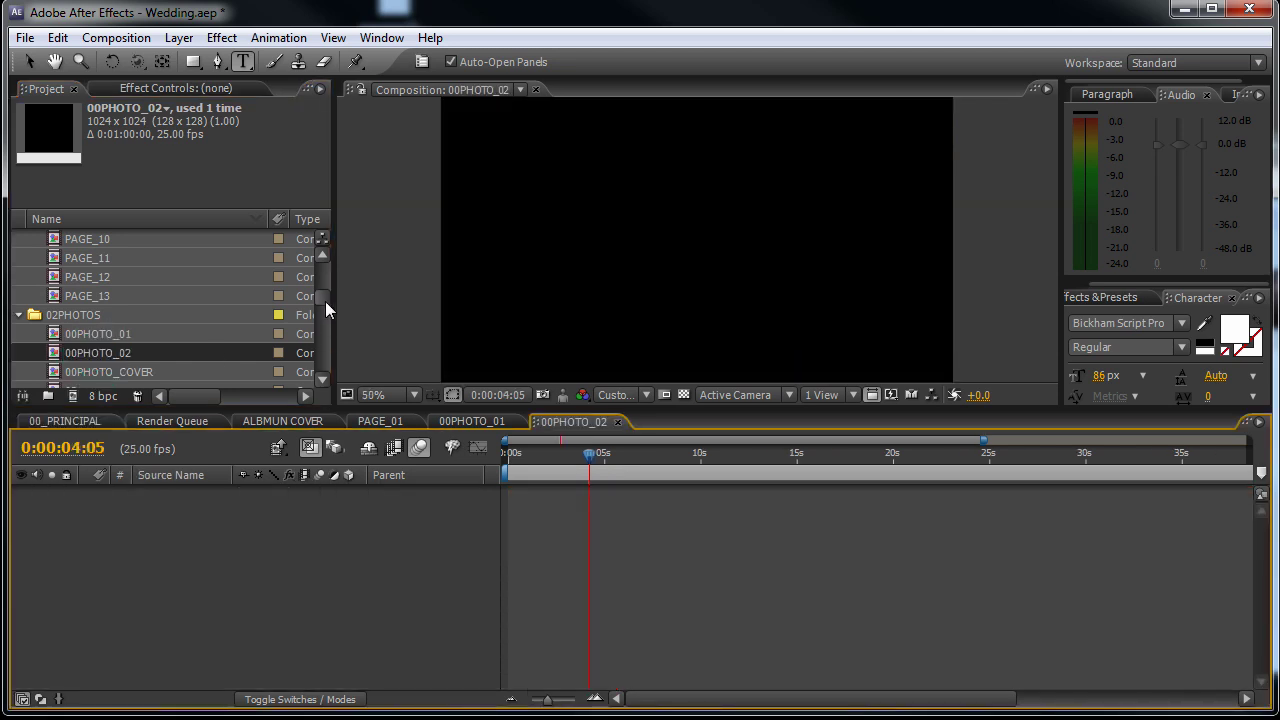
{"action": "left_click_drag", "start_coordinate": [325, 301], "coordinate": [323, 354]}
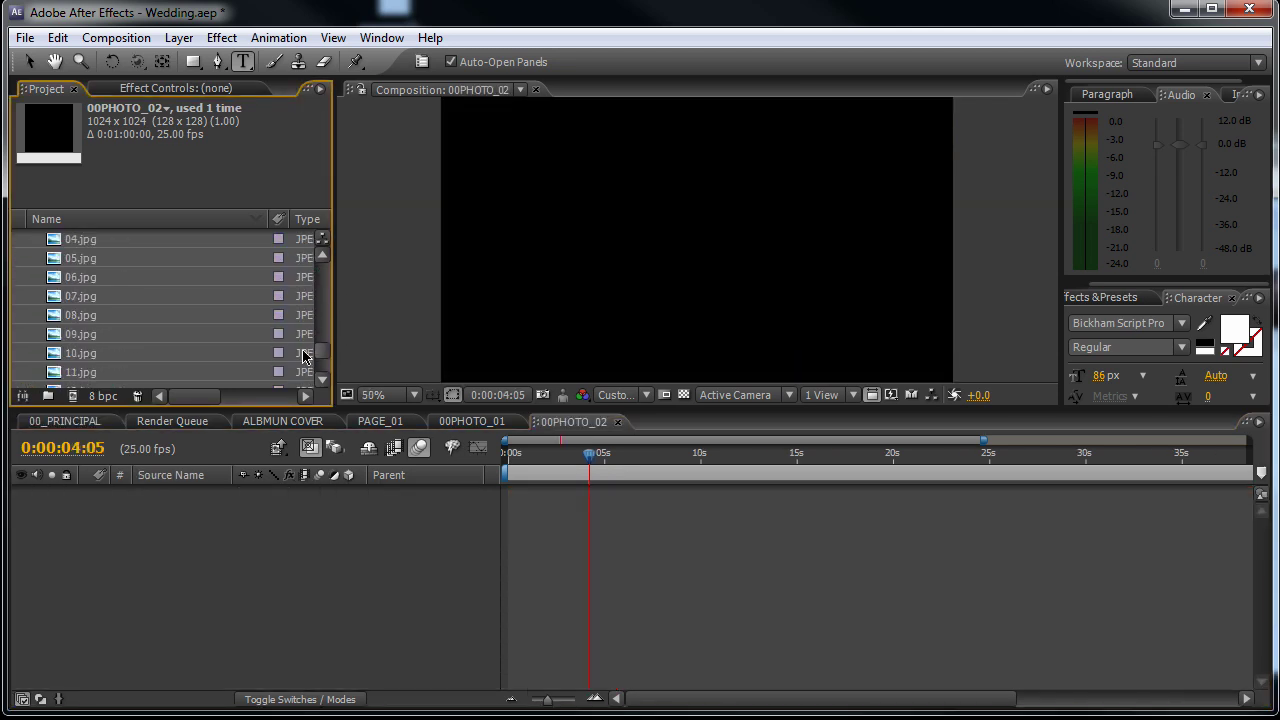
{"action": "left_click", "coordinate": [77, 333]}
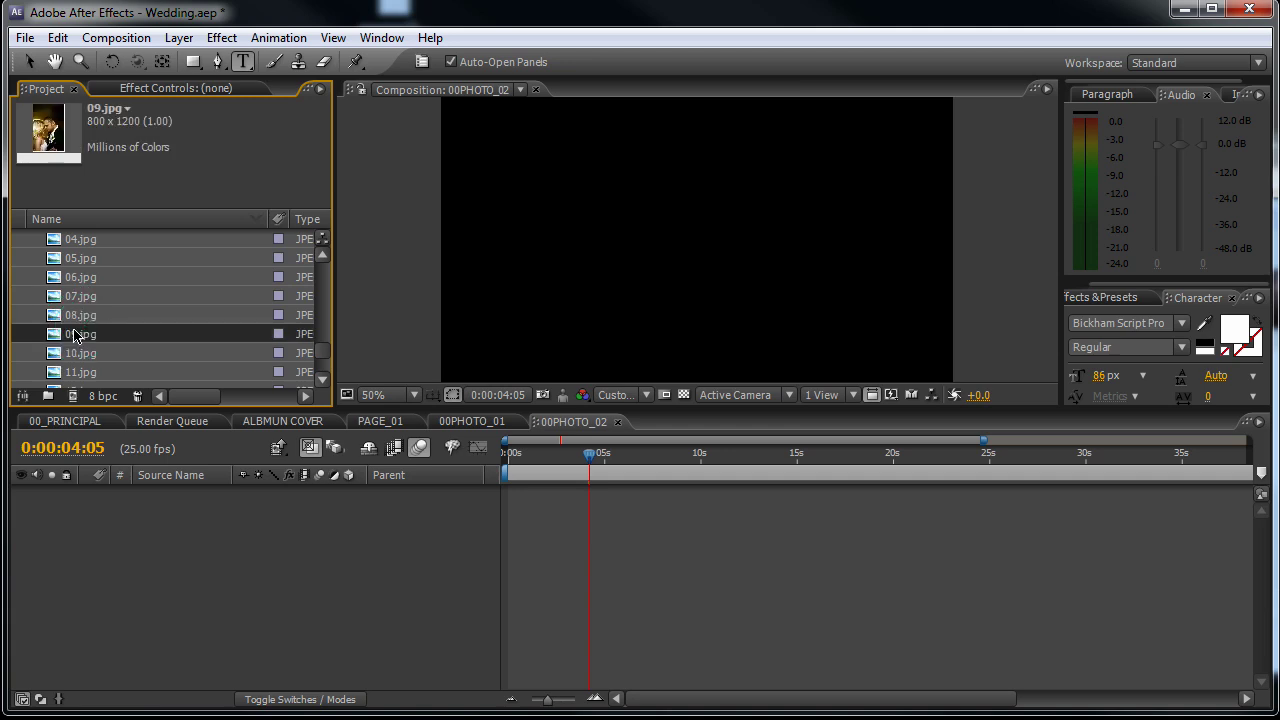
{"action": "left_click", "coordinate": [73, 315]}
{"action": "left_click_drag", "start_coordinate": [73, 315], "coordinate": [238, 650]}
{"action": "scroll", "coordinate": [692, 253], "scroll_direction": "down", "scroll_amount": 1}
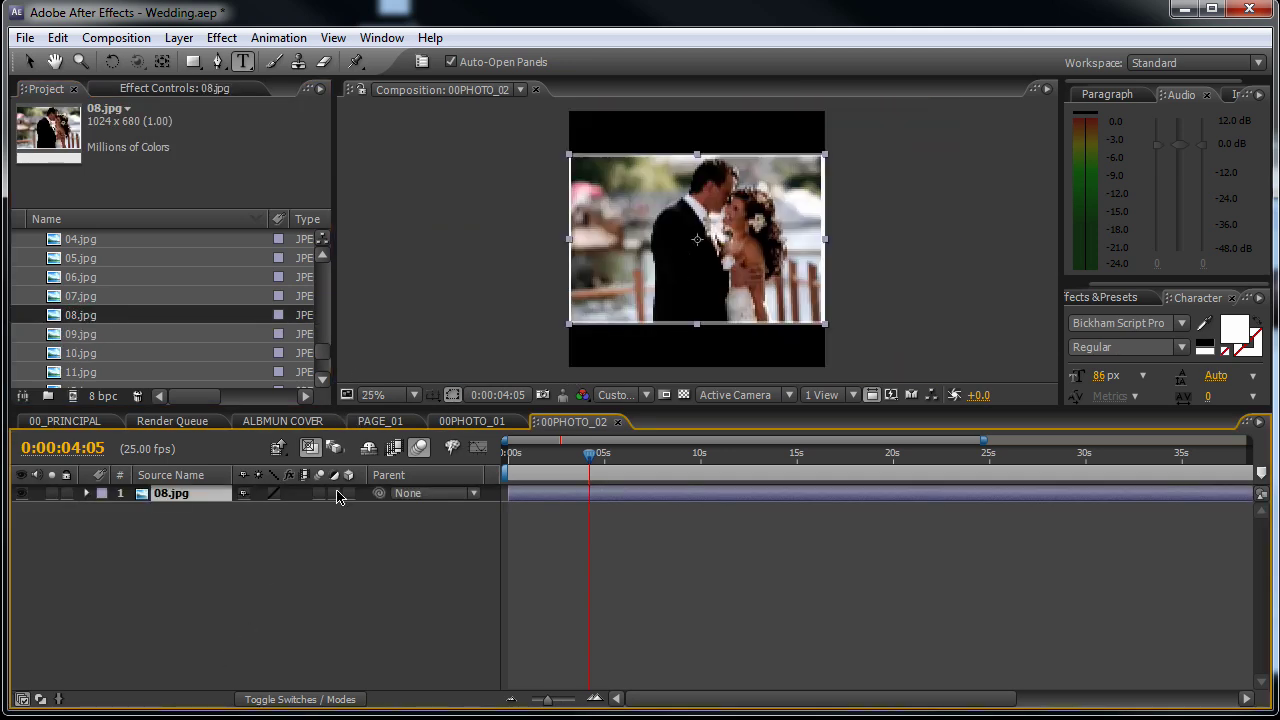
{"action": "key", "text": "alt+shift+s"}
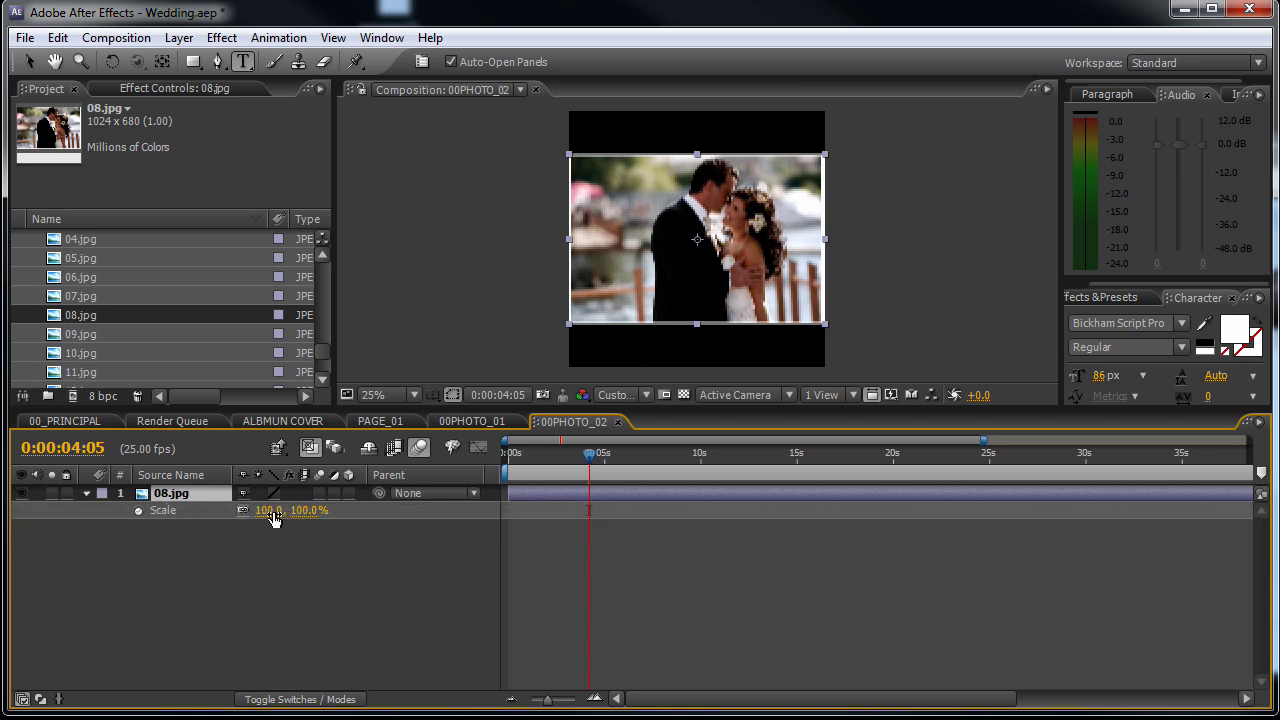
{"action": "left_click_drag", "start_coordinate": [271, 510], "coordinate": [317, 499]}
- Deselect the photo layer and view 00_PRINCIPAL at about 4:23 to check the framed photos
{"action": "left_click", "coordinate": [314, 620]}
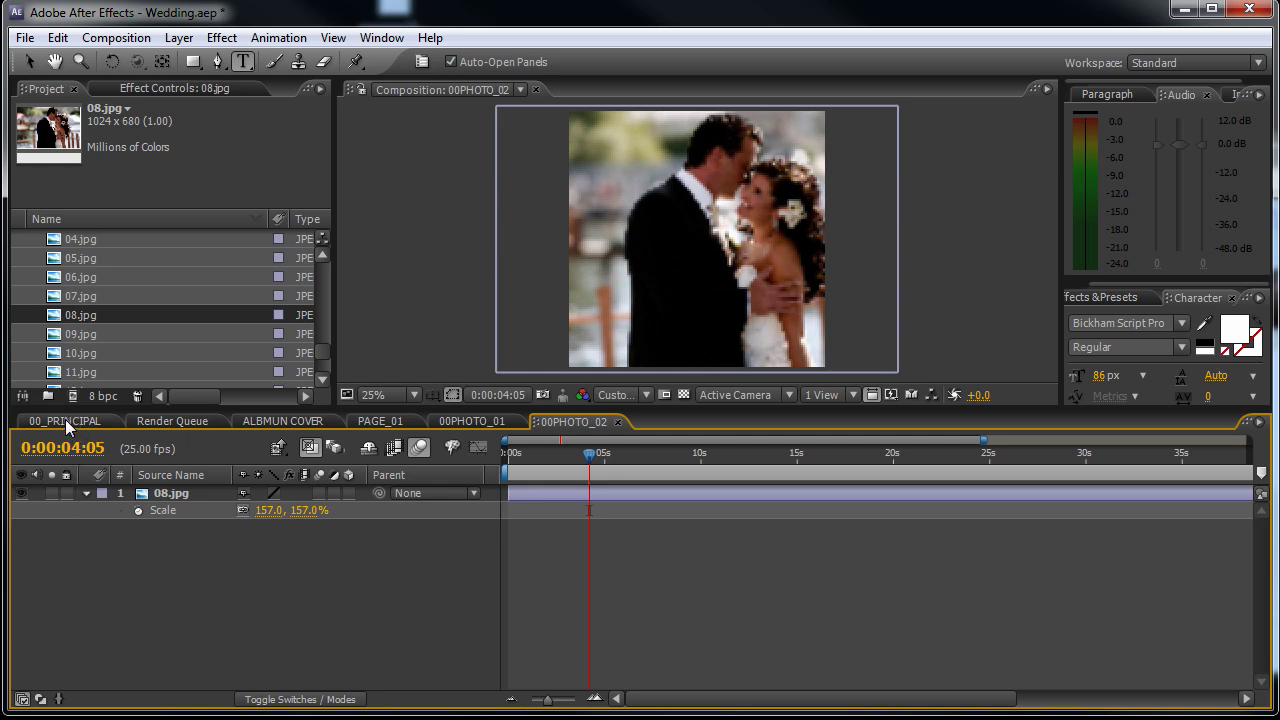
{"action": "left_click", "coordinate": [66, 421]}
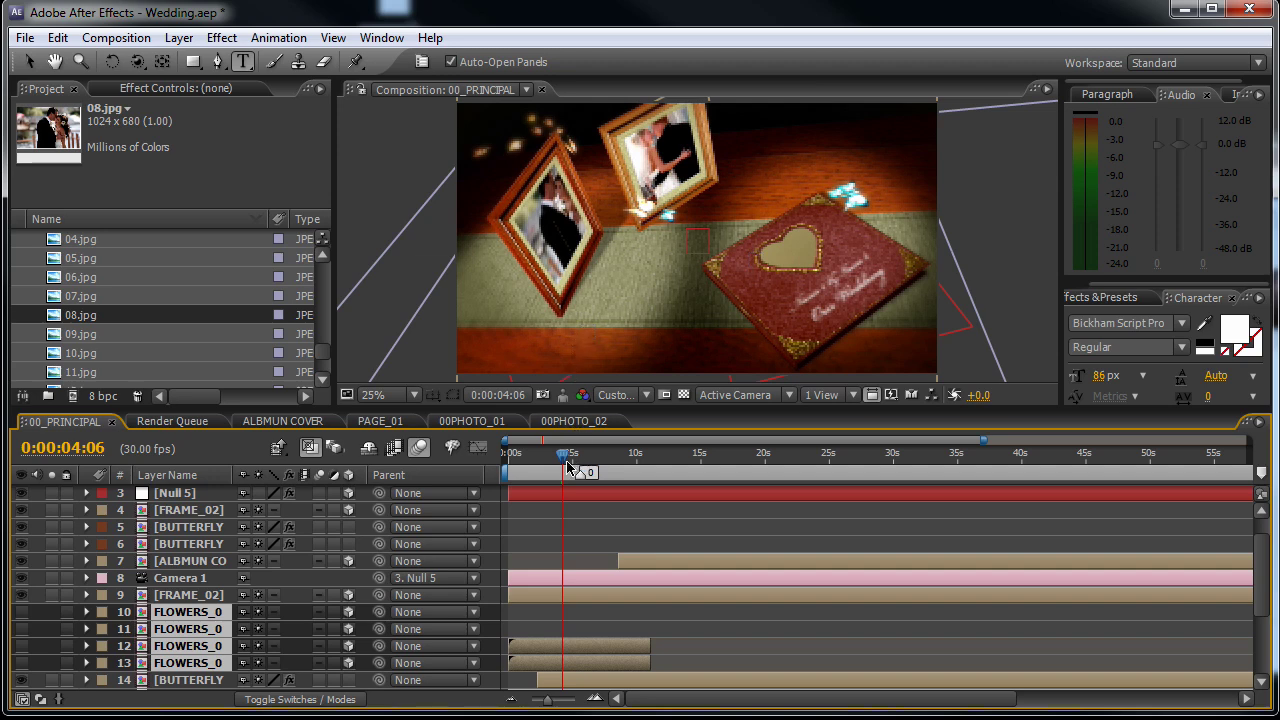
{"action": "left_click_drag", "start_coordinate": [565, 462], "coordinate": [572, 460]}
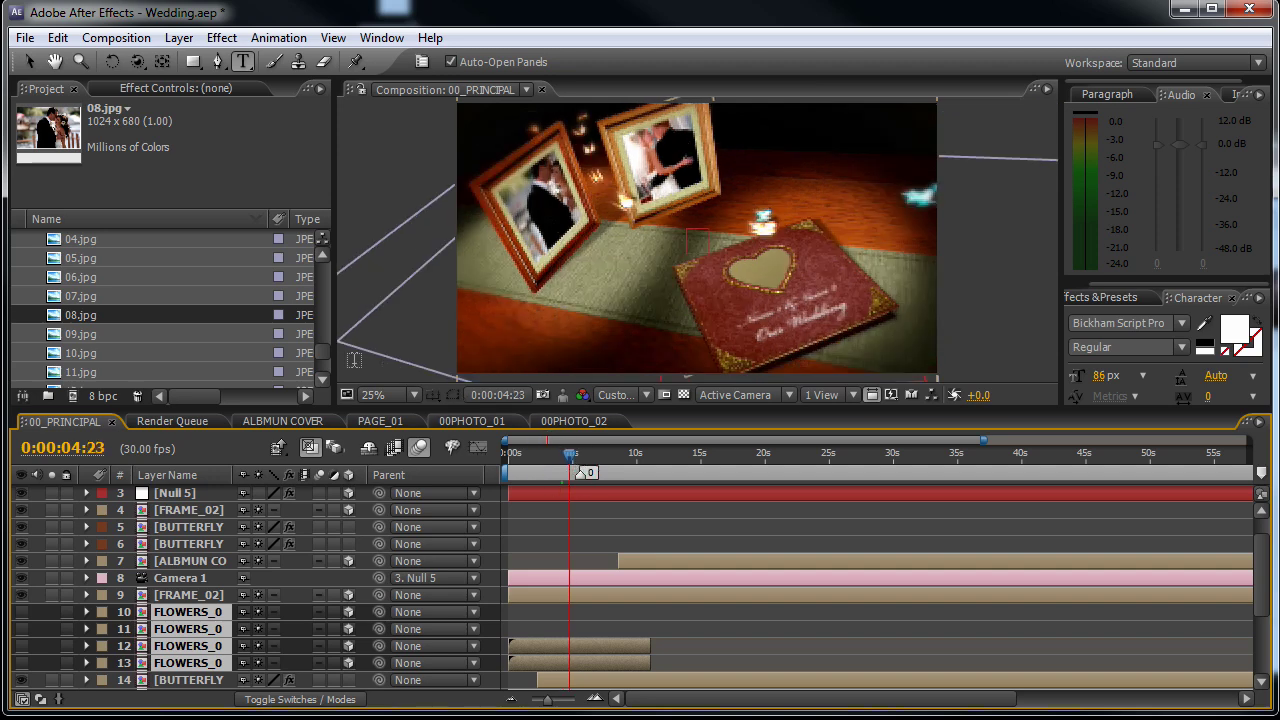
{"action": "left_click_drag", "start_coordinate": [324, 353], "coordinate": [326, 300]}
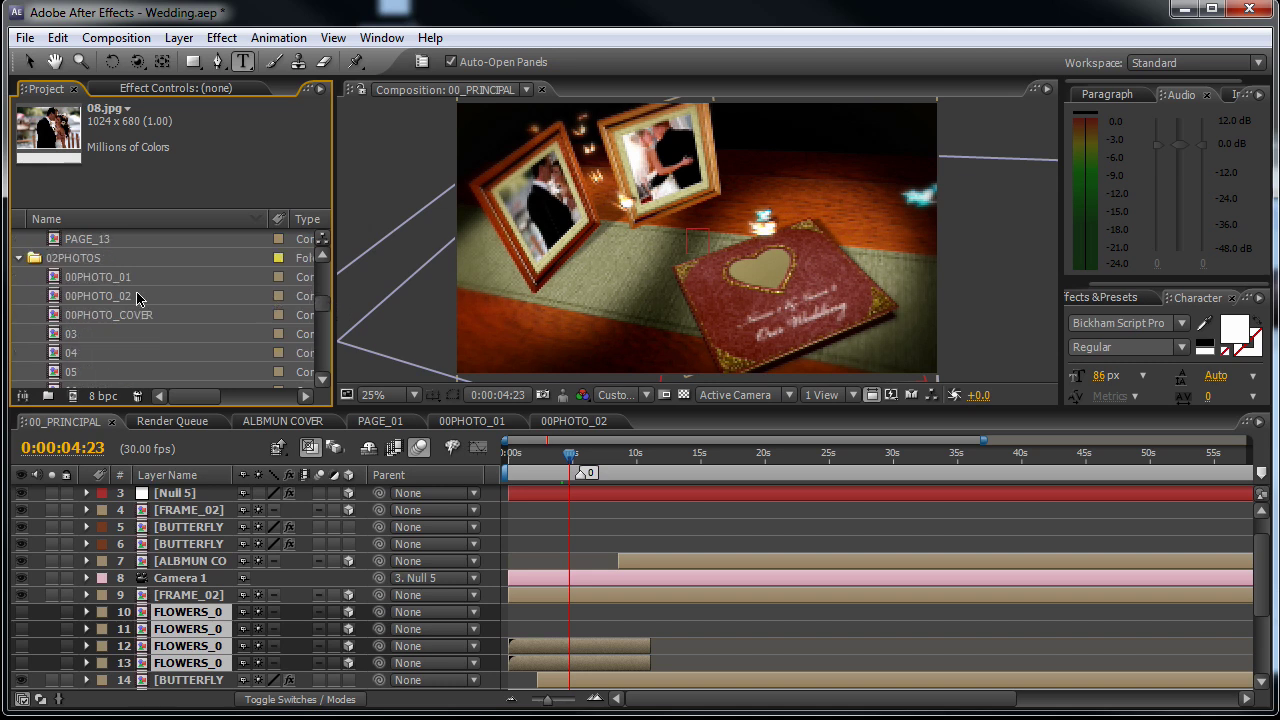
- Open 00PHOTO_COVER and add the 09.jpg couple photo as a layer
{"action": "left_click", "coordinate": [112, 315]}
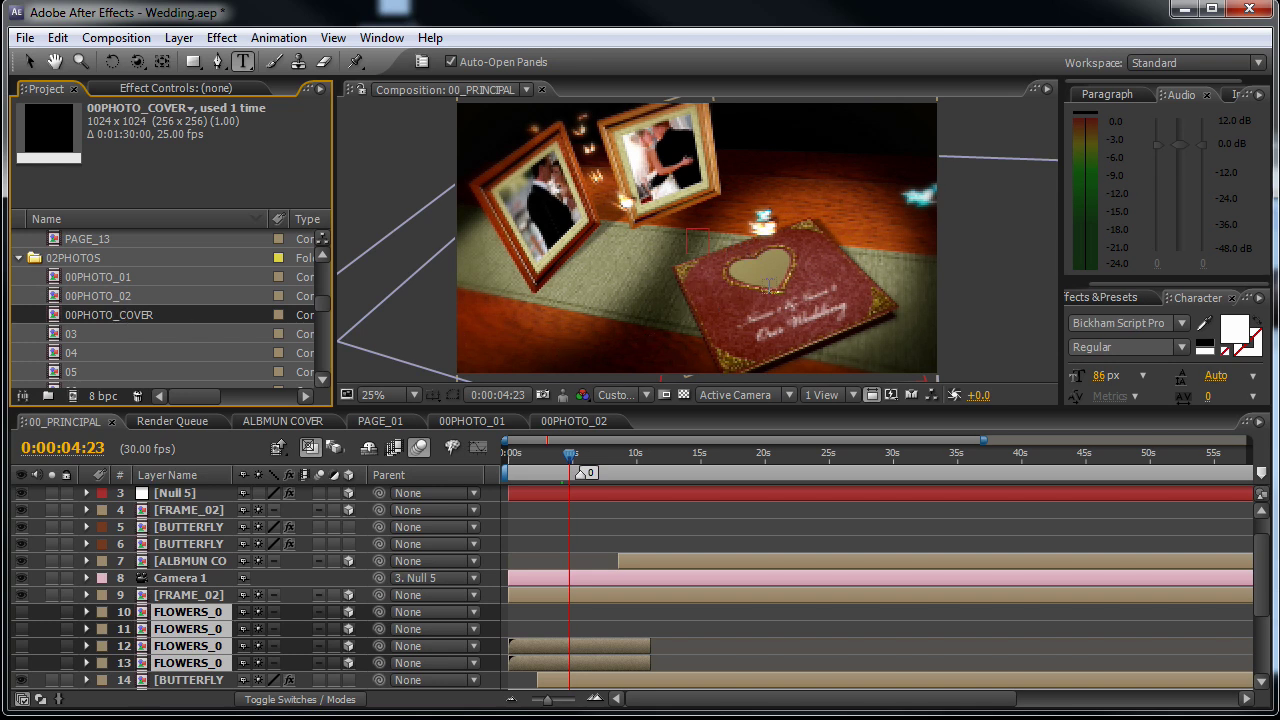
{"action": "double_click", "coordinate": [92, 315]}
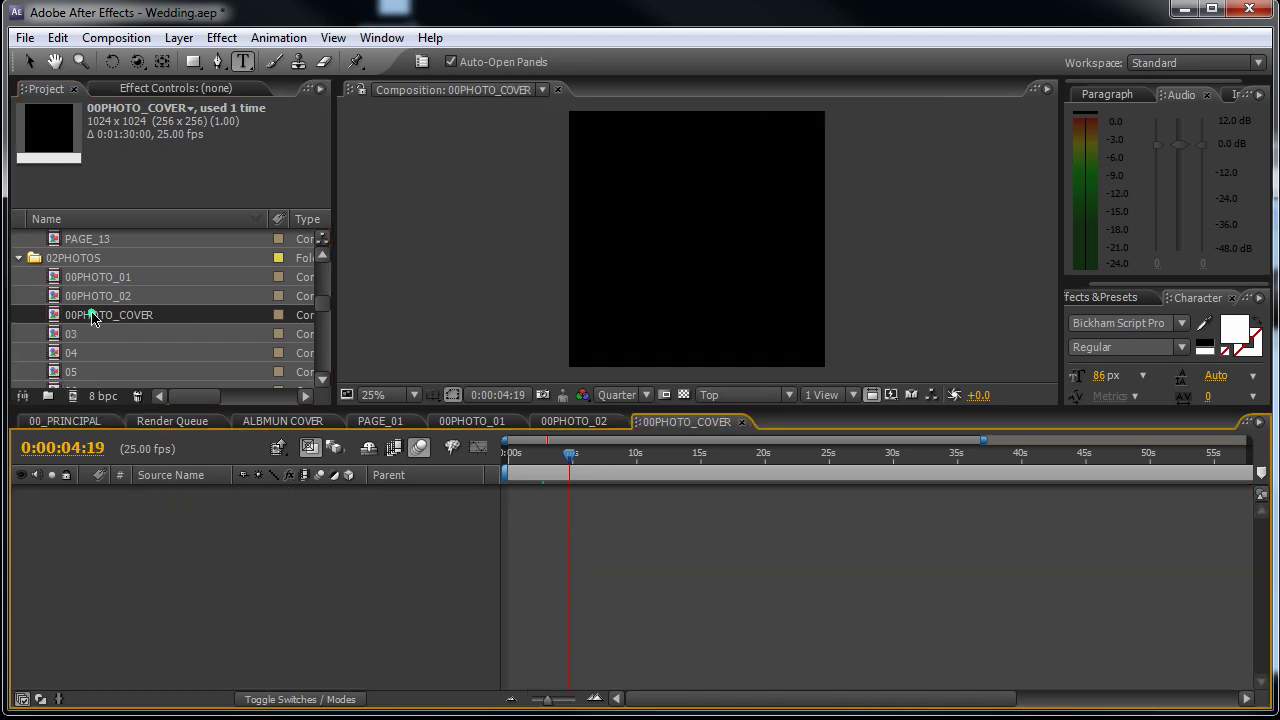
{"action": "left_click_drag", "start_coordinate": [325, 303], "coordinate": [322, 350]}
{"action": "left_click", "coordinate": [78, 351]}
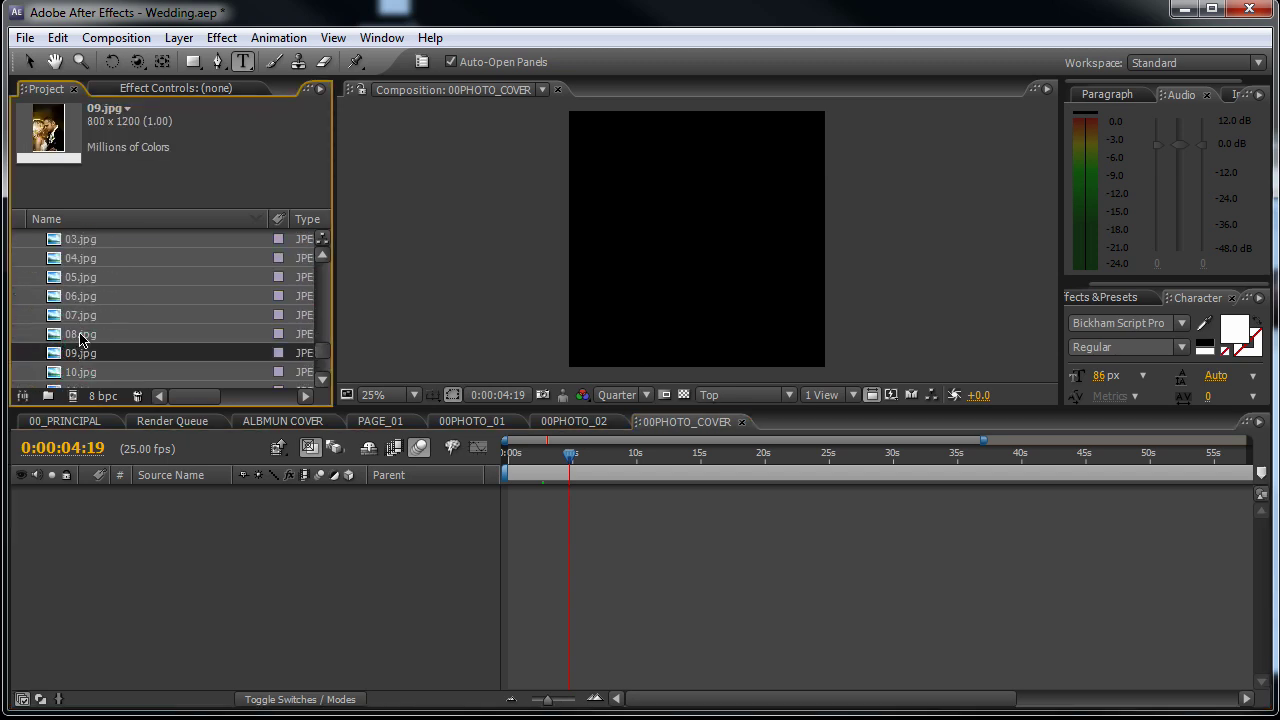
{"action": "left_click_drag", "start_coordinate": [335, 364], "coordinate": [264, 551]}
- Scale the cover photo to 137%, nudge it slightly right, and clear the selection
{"action": "key", "text": "s"}
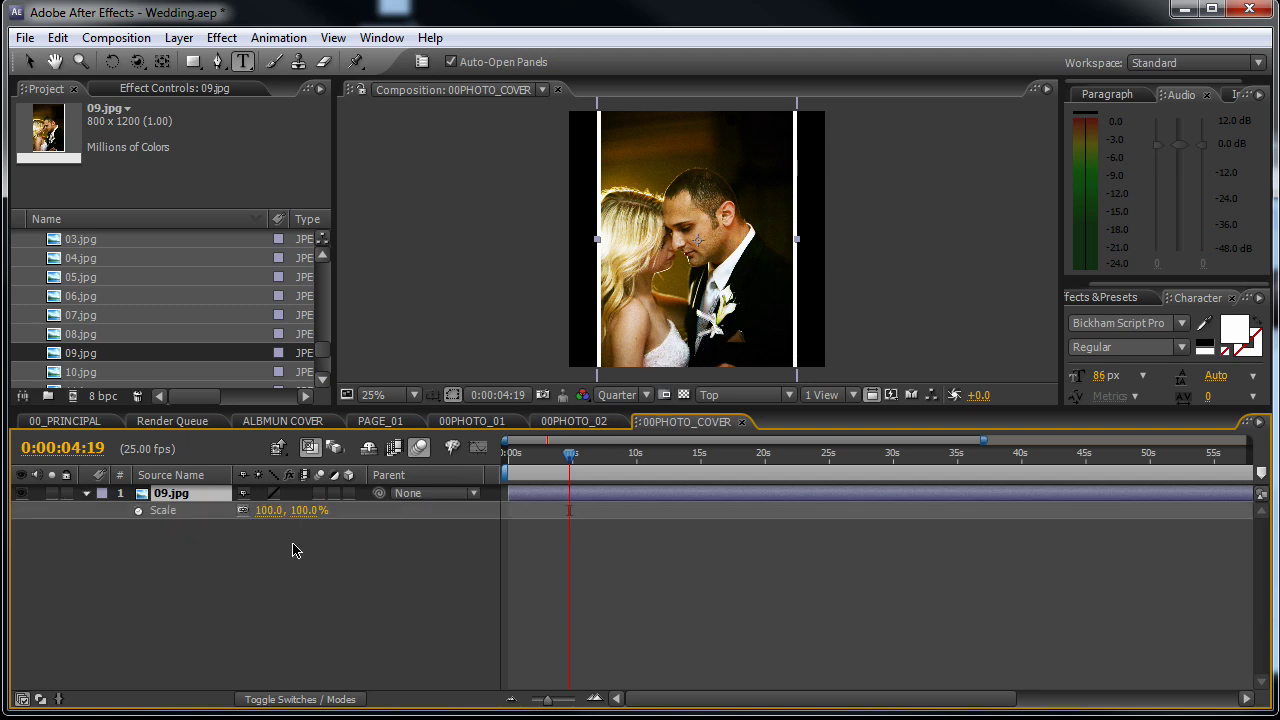
{"action": "left_click_drag", "start_coordinate": [262, 510], "coordinate": [297, 509]}
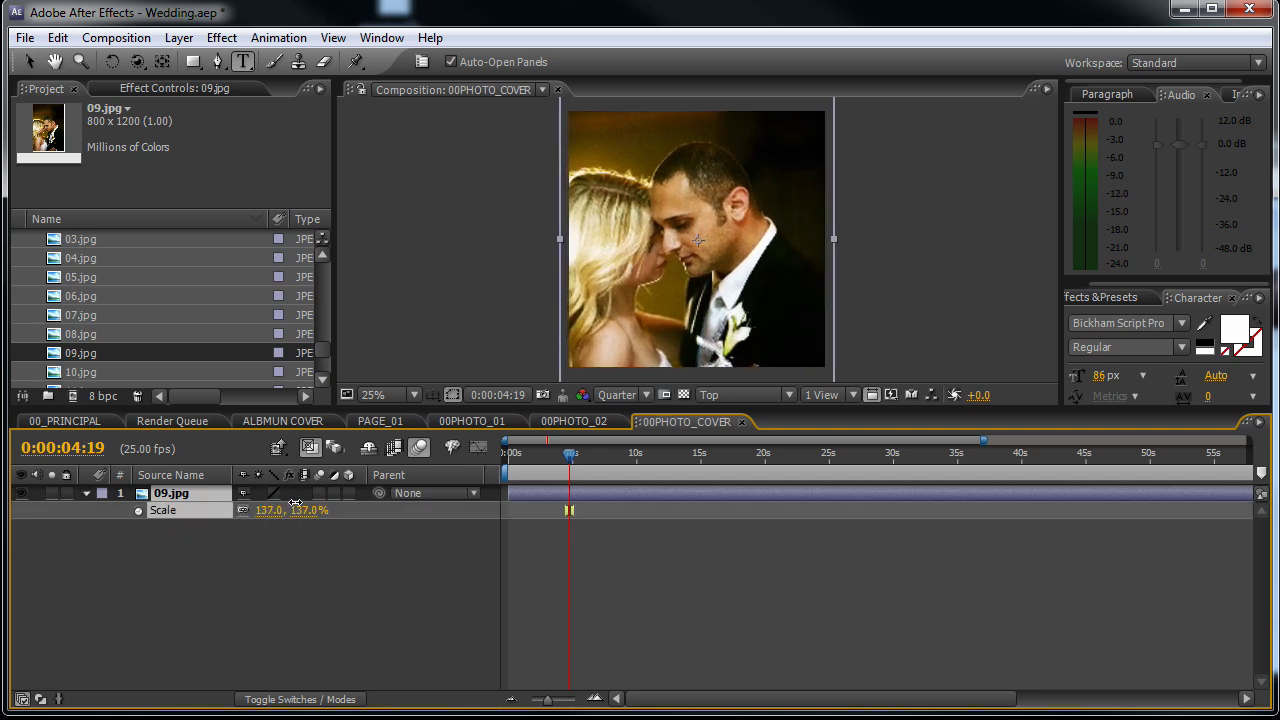
{"action": "key", "text": "v"}
{"action": "left_click_drag", "start_coordinate": [640, 268], "coordinate": [648, 270]}
{"action": "key", "text": "ctrl+shift+a"}
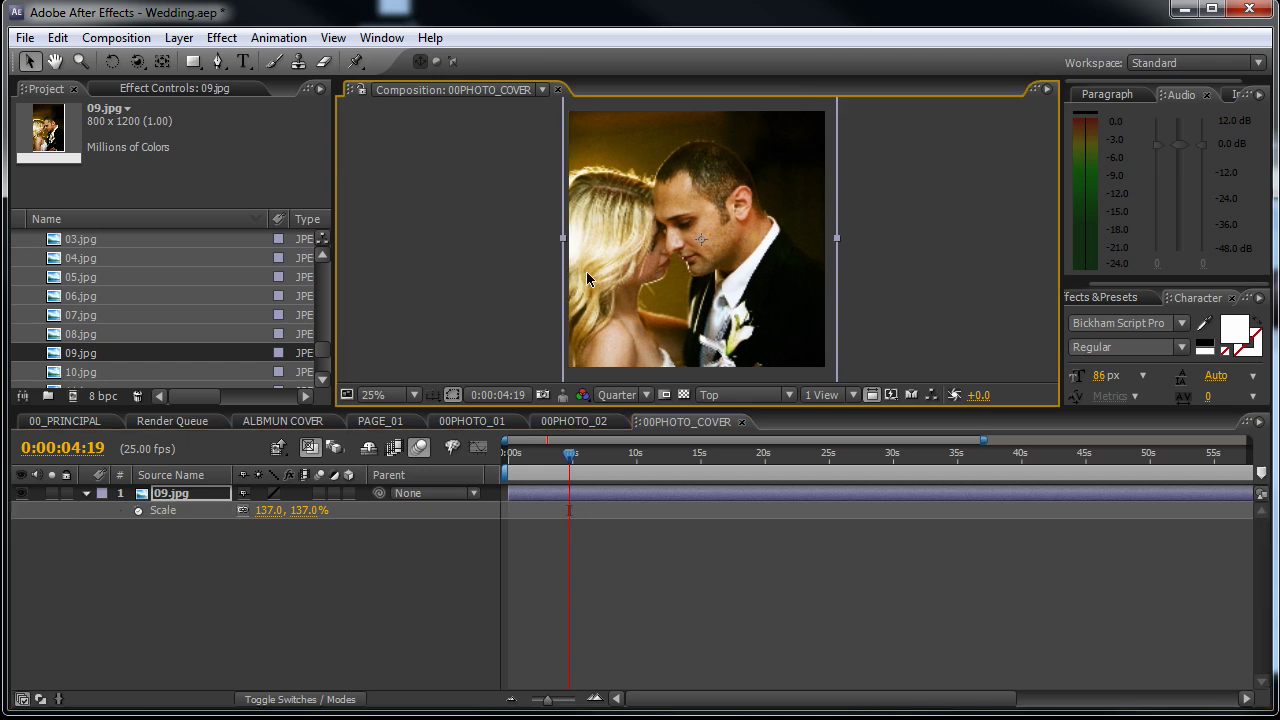
- Preview 00_PRINCIPAL from the cover at 9:20 to the first page at 12:14, then select composition 03
{"action": "left_click", "coordinate": [66, 420]}
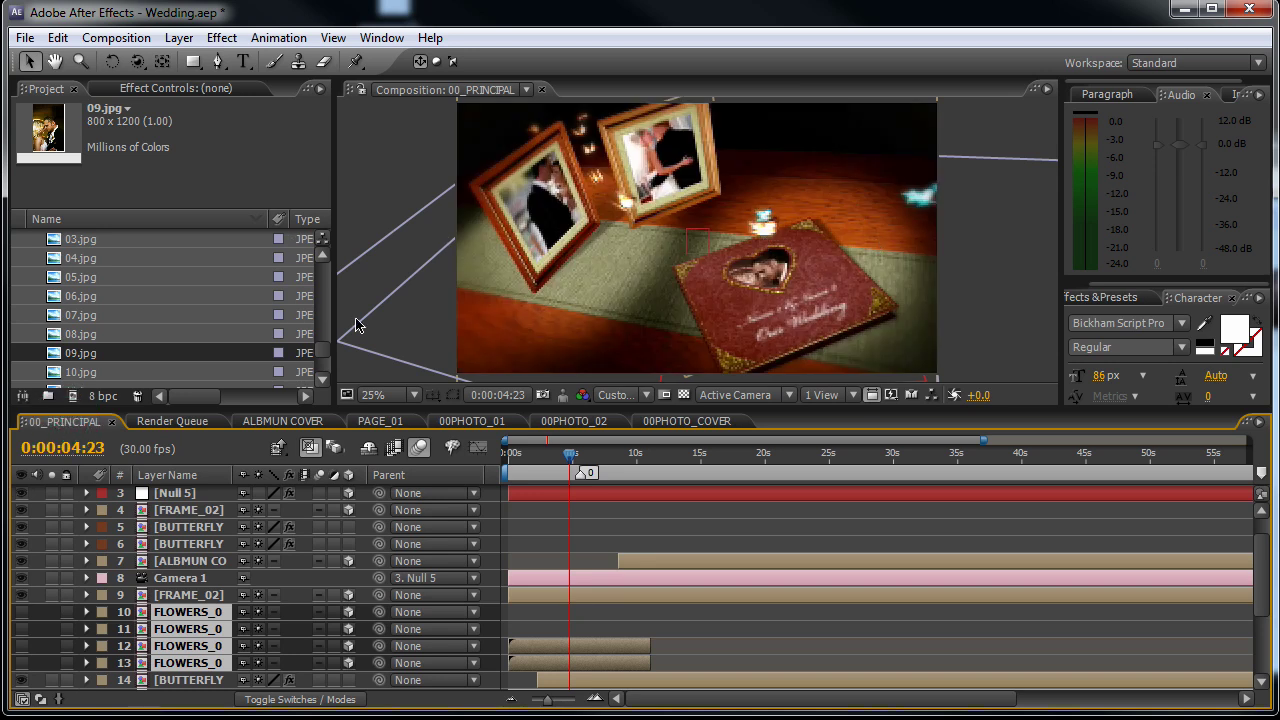
{"action": "left_click_drag", "start_coordinate": [330, 356], "coordinate": [335, 333]}
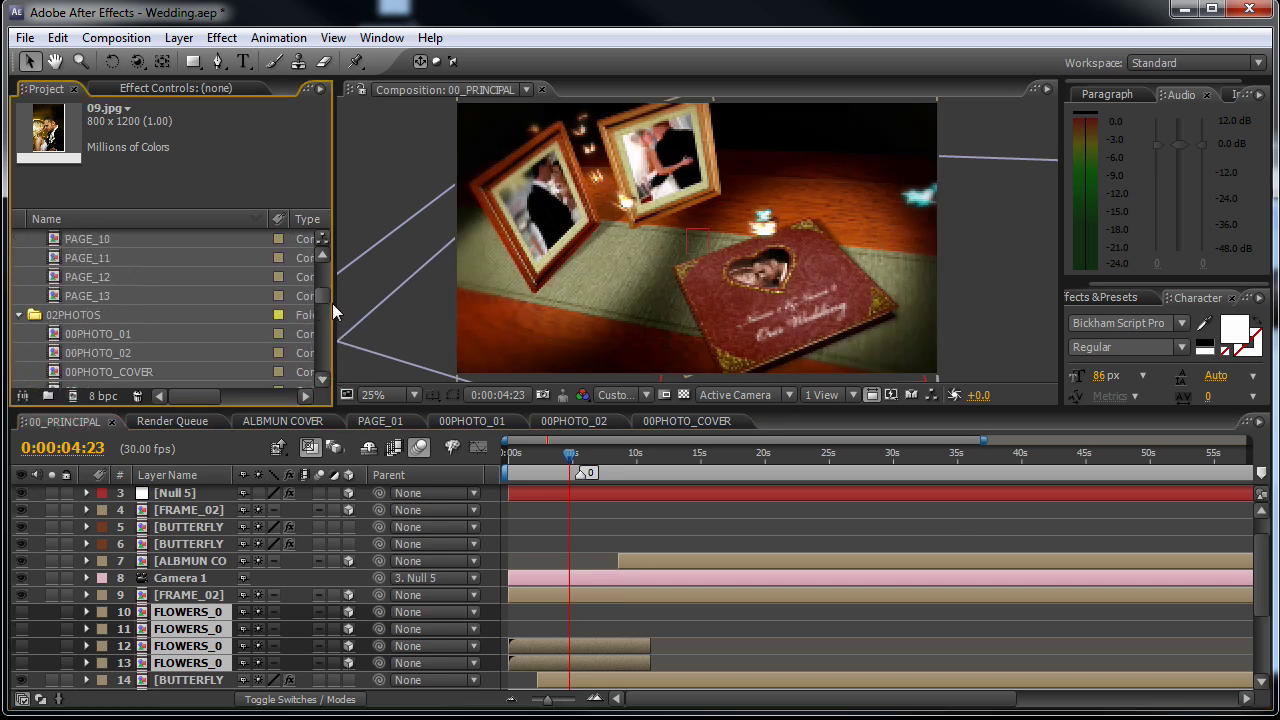
{"action": "scroll", "coordinate": [331, 306], "scroll_direction": "down", "scroll_amount": 2}
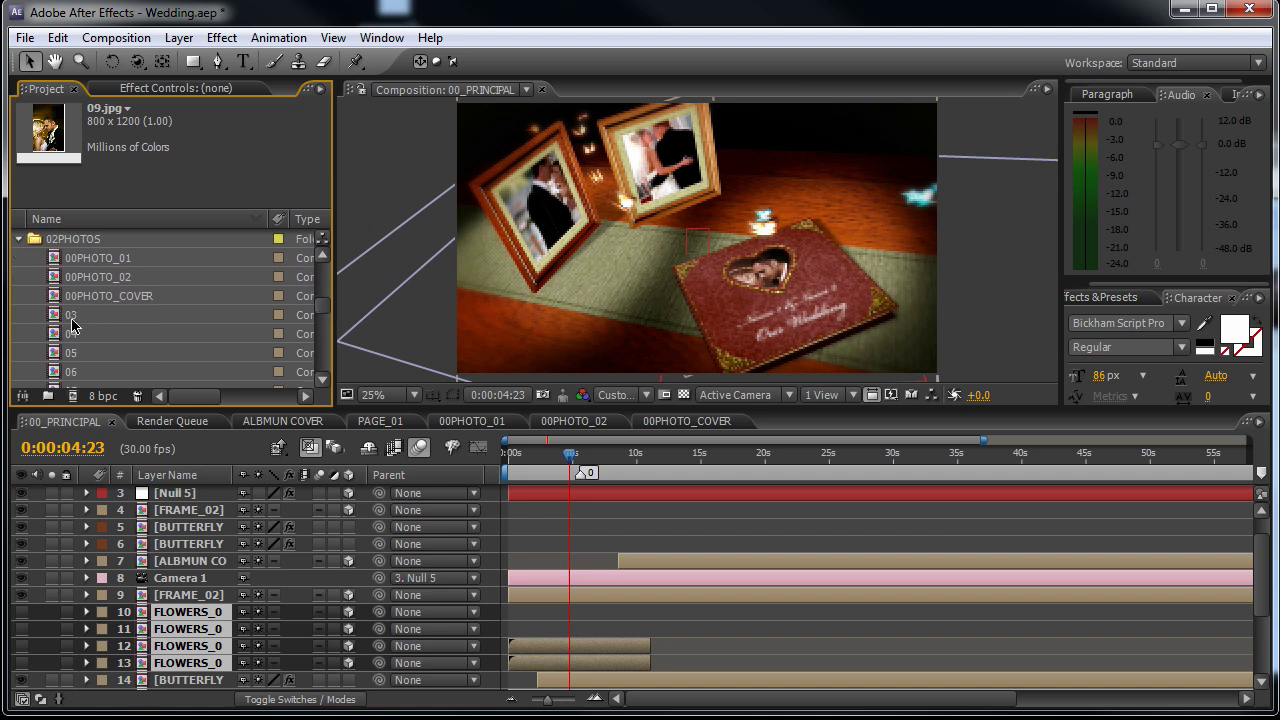
{"action": "left_click", "coordinate": [54, 318]}
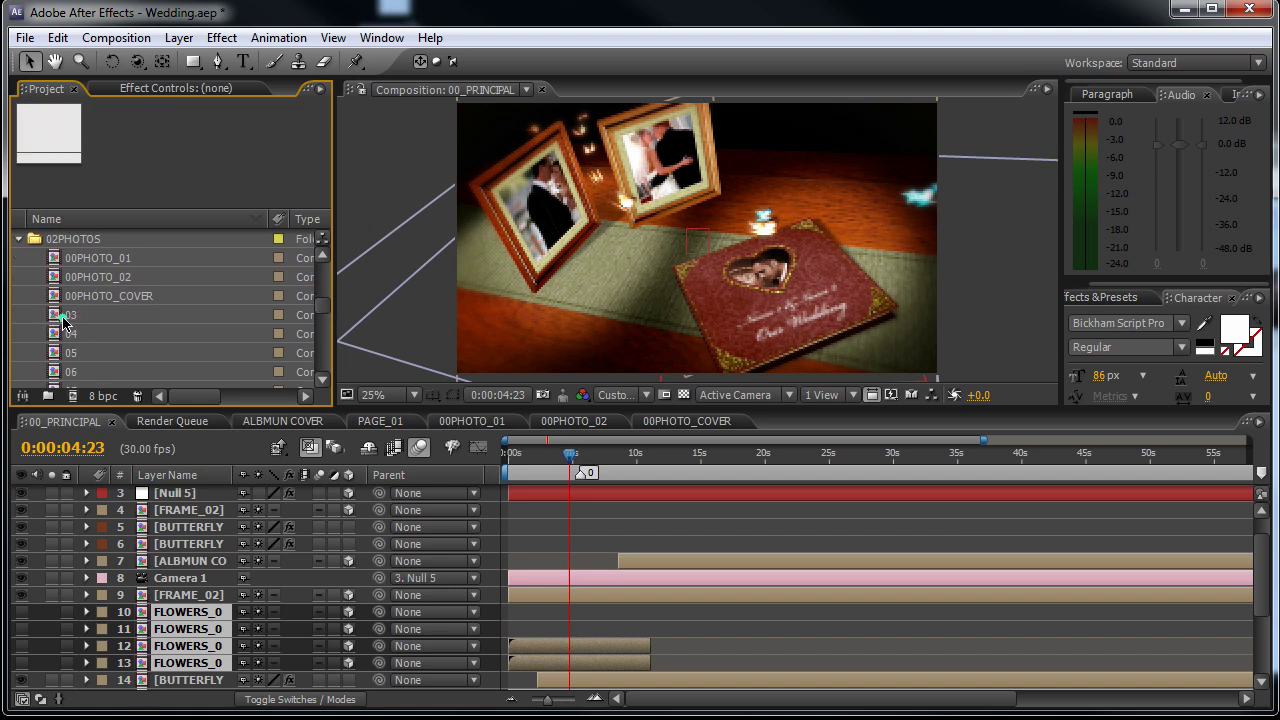
{"action": "left_click", "coordinate": [593, 460]}
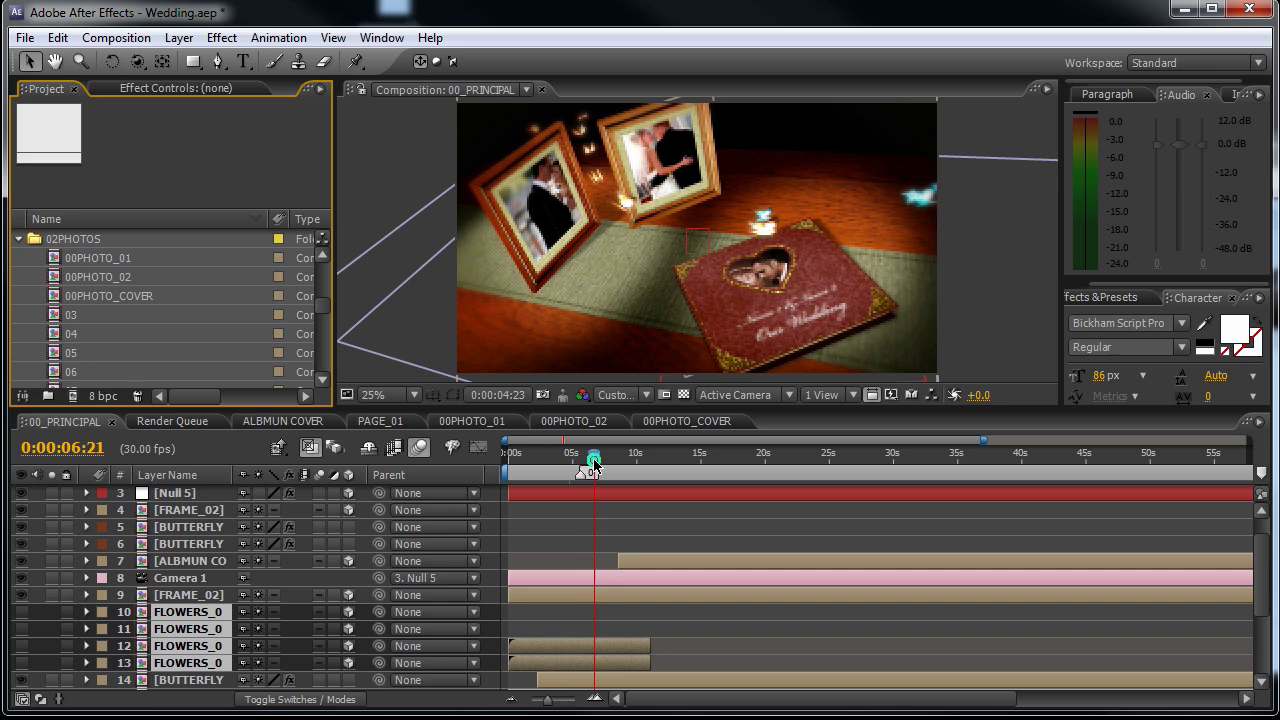
{"action": "left_click", "coordinate": [632, 460]}
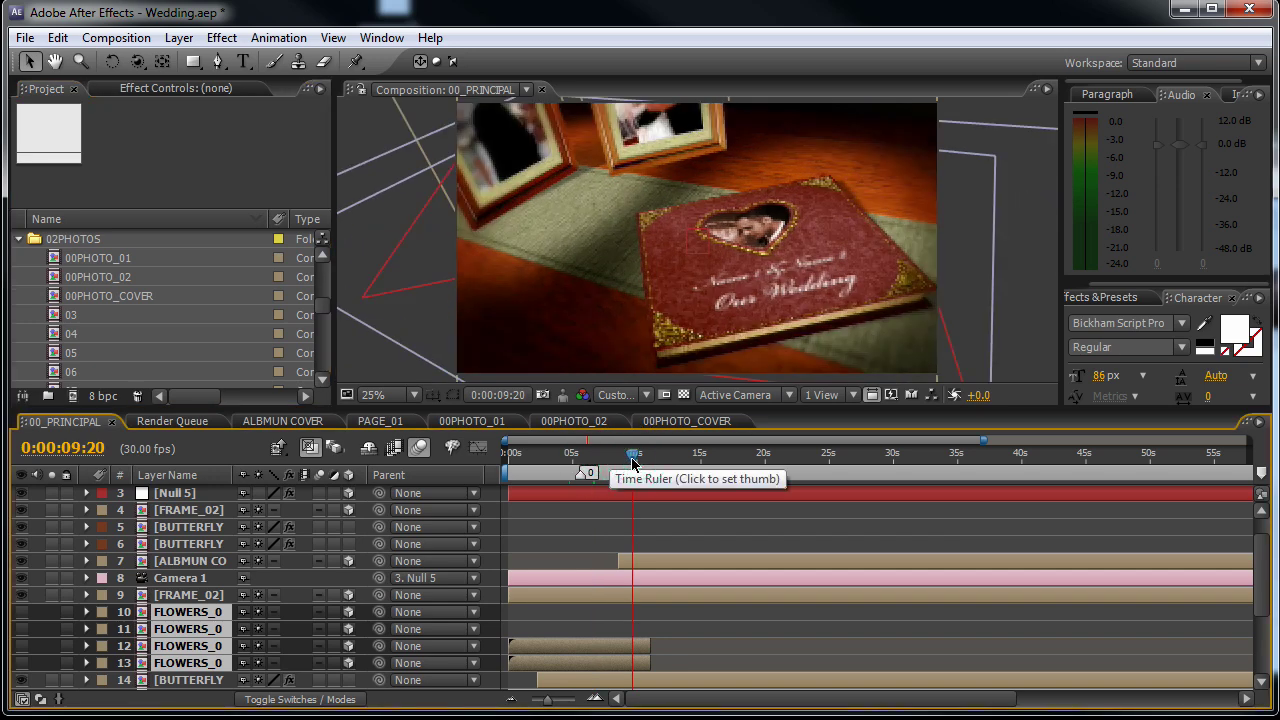
{"action": "left_click_drag", "start_coordinate": [637, 462], "coordinate": [662, 462]}
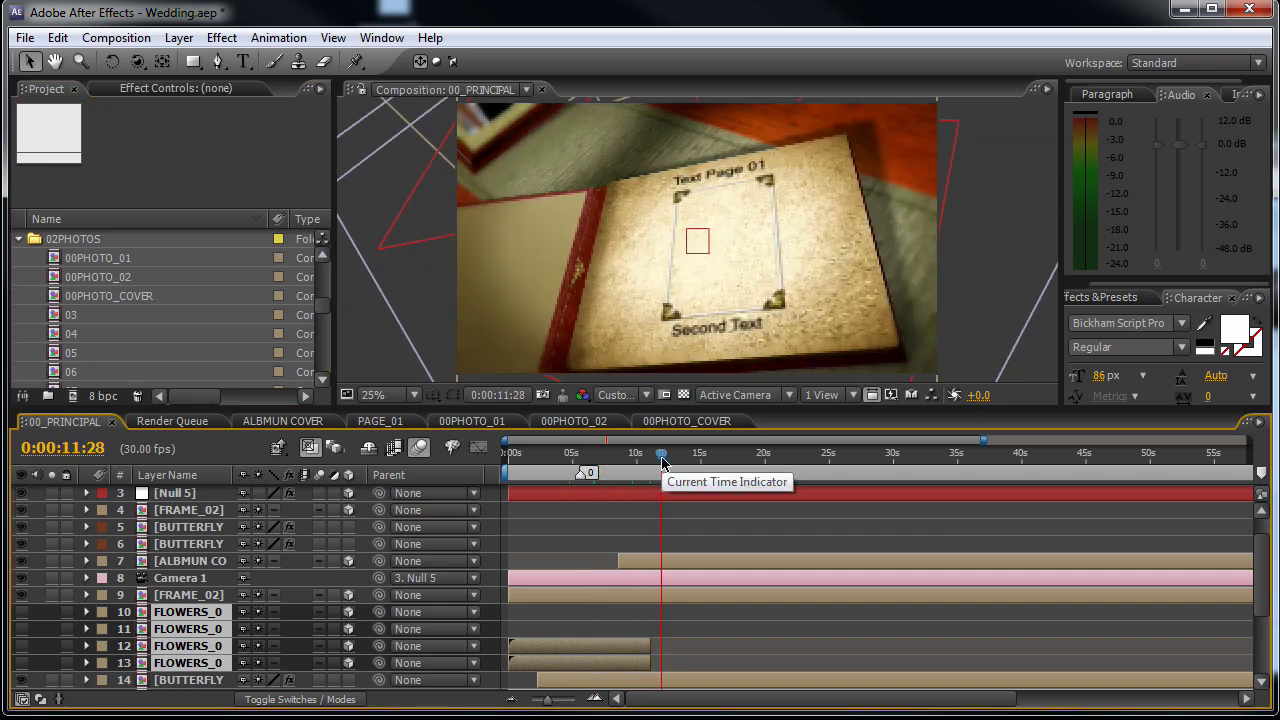
{"action": "left_click", "coordinate": [634, 460]}
{"action": "left_click", "coordinate": [667, 460]}
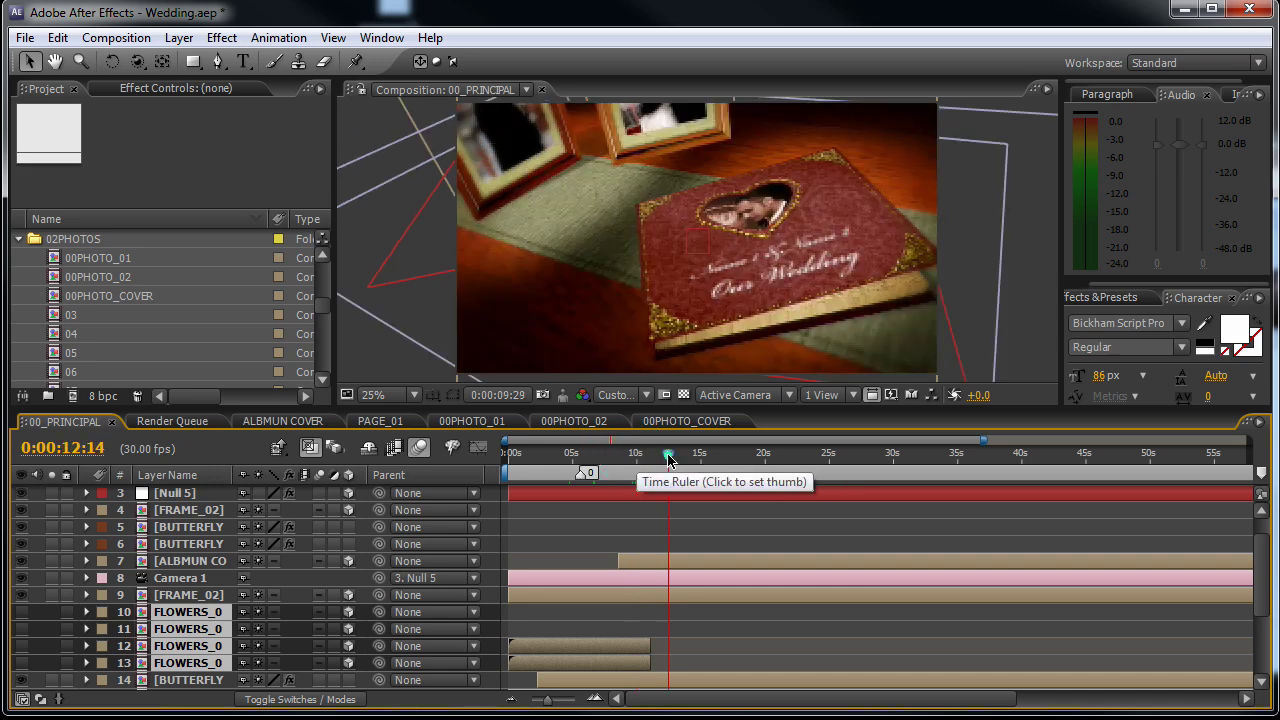
{"action": "left_click", "coordinate": [72, 316]}
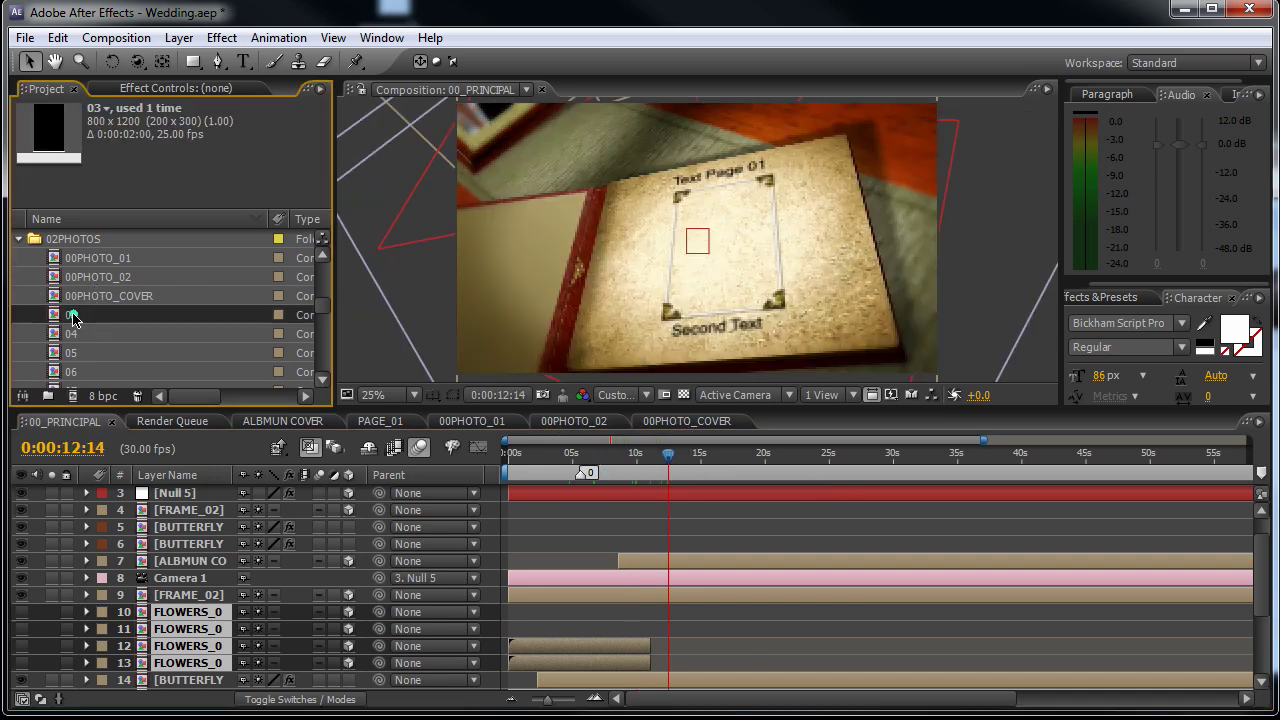
- Open composition 03 and add 14.jpg as a layer beneath WhiteMargins
{"action": "double_click", "coordinate": [95, 318]}
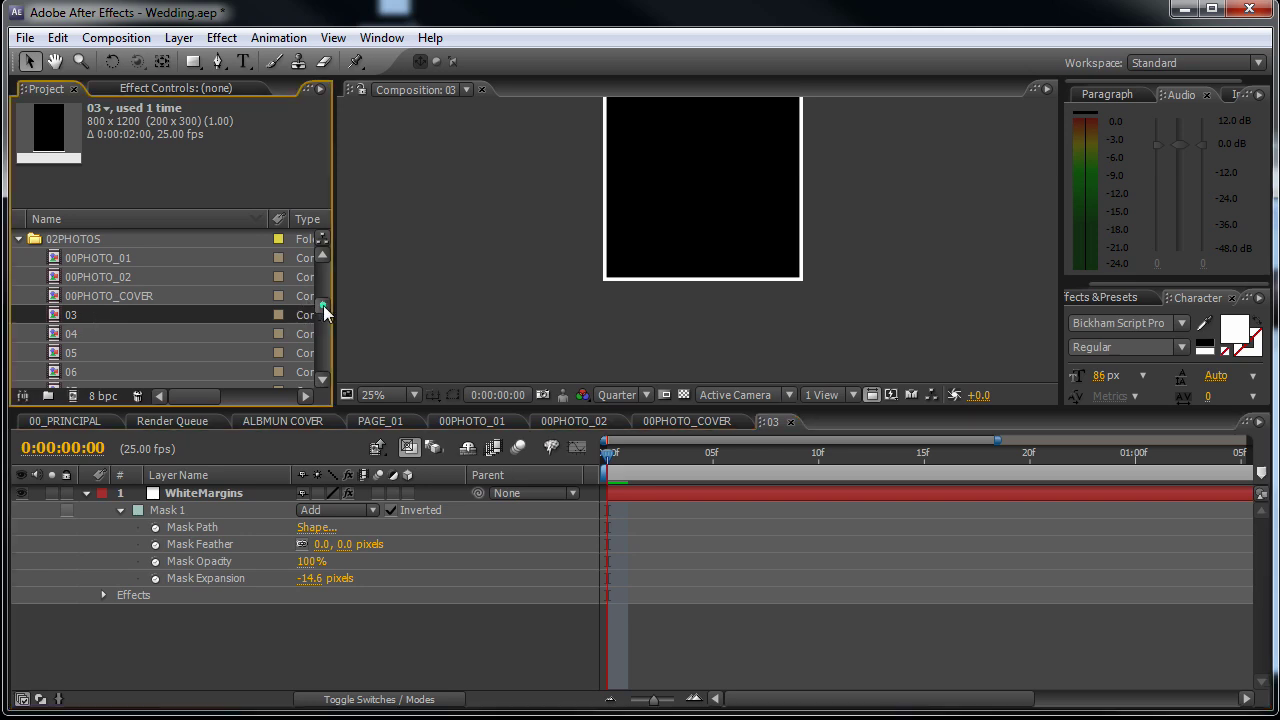
{"action": "left_click_drag", "start_coordinate": [321, 312], "coordinate": [323, 376]}
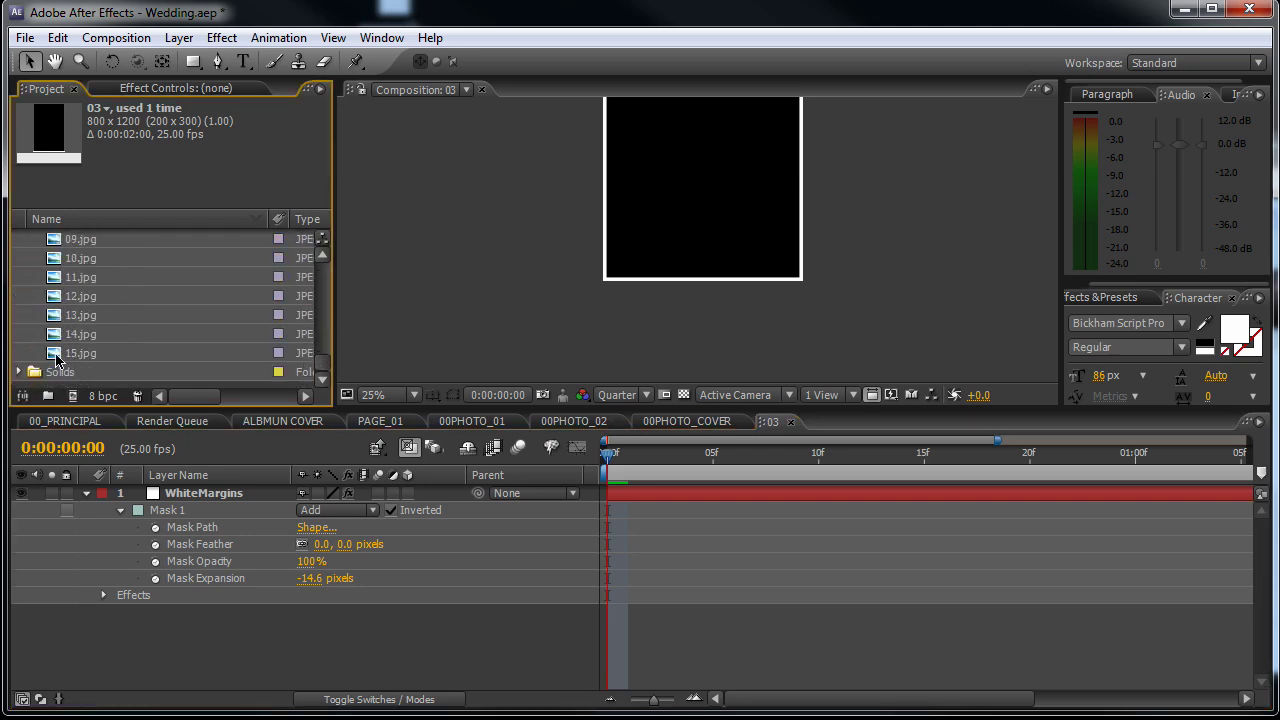
{"action": "left_click", "coordinate": [80, 334]}
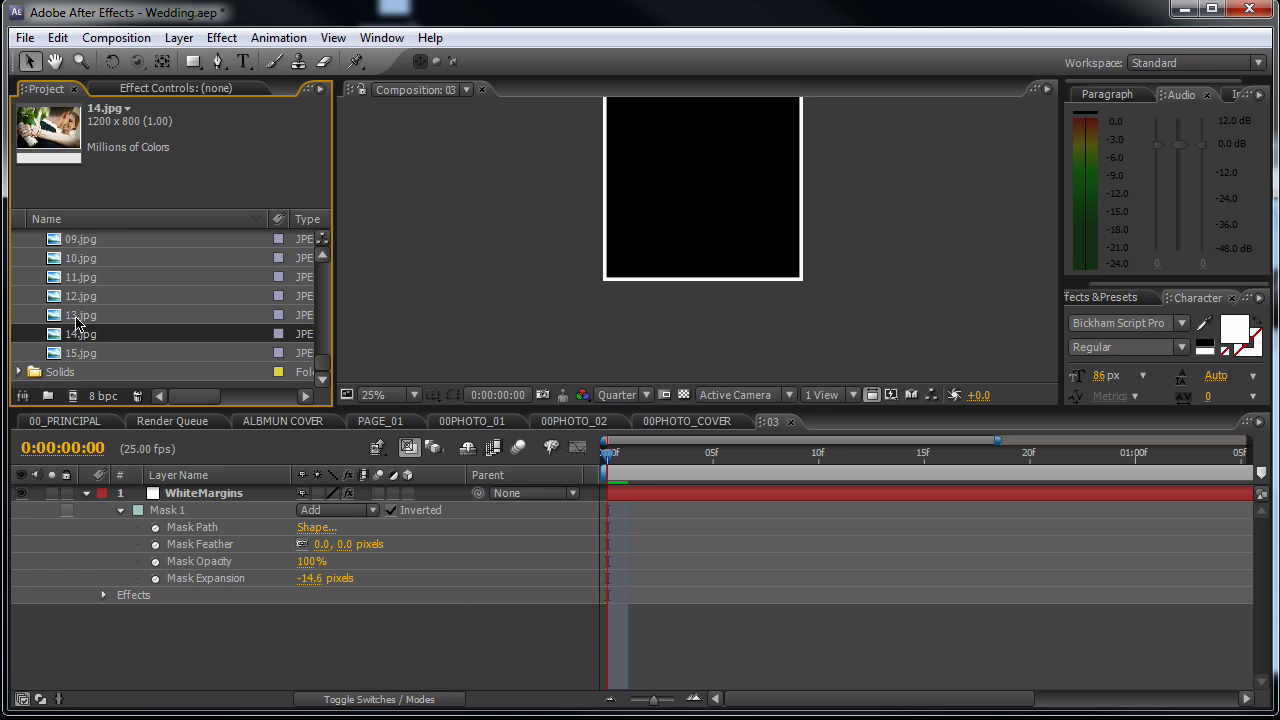
{"action": "left_click_drag", "start_coordinate": [80, 334], "coordinate": [207, 615]}
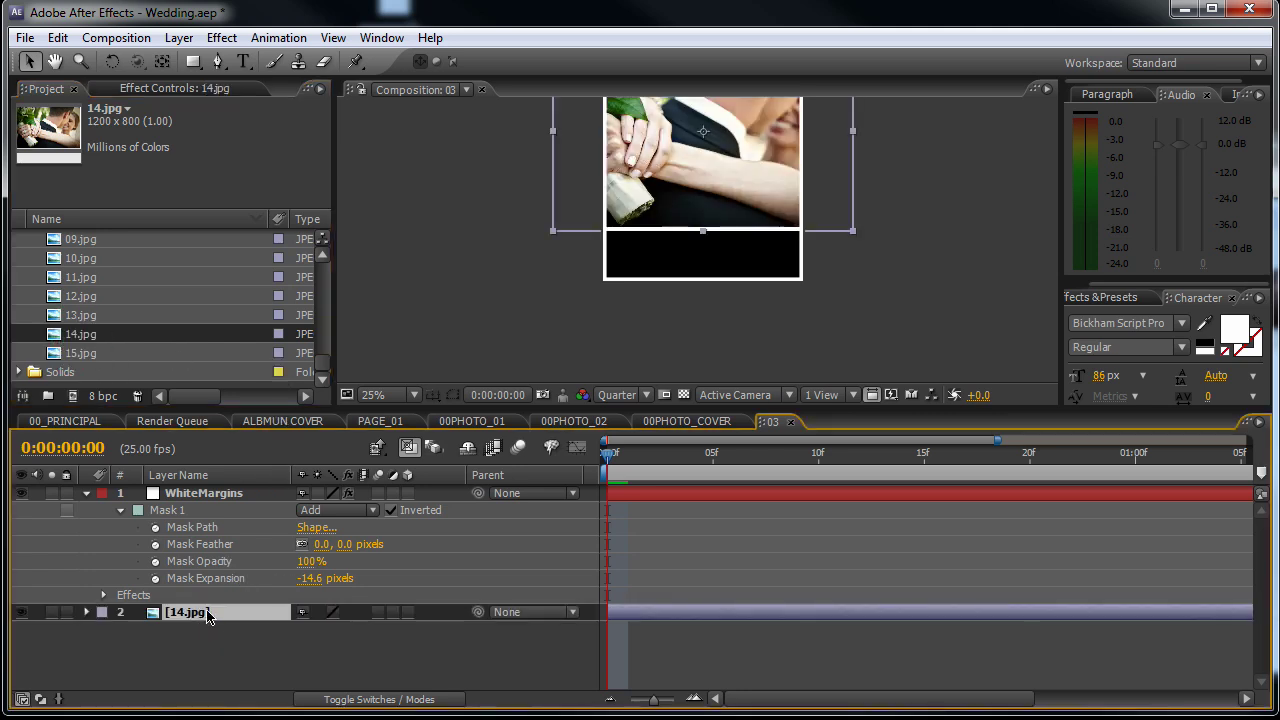
{"action": "left_click", "coordinate": [21, 612]}
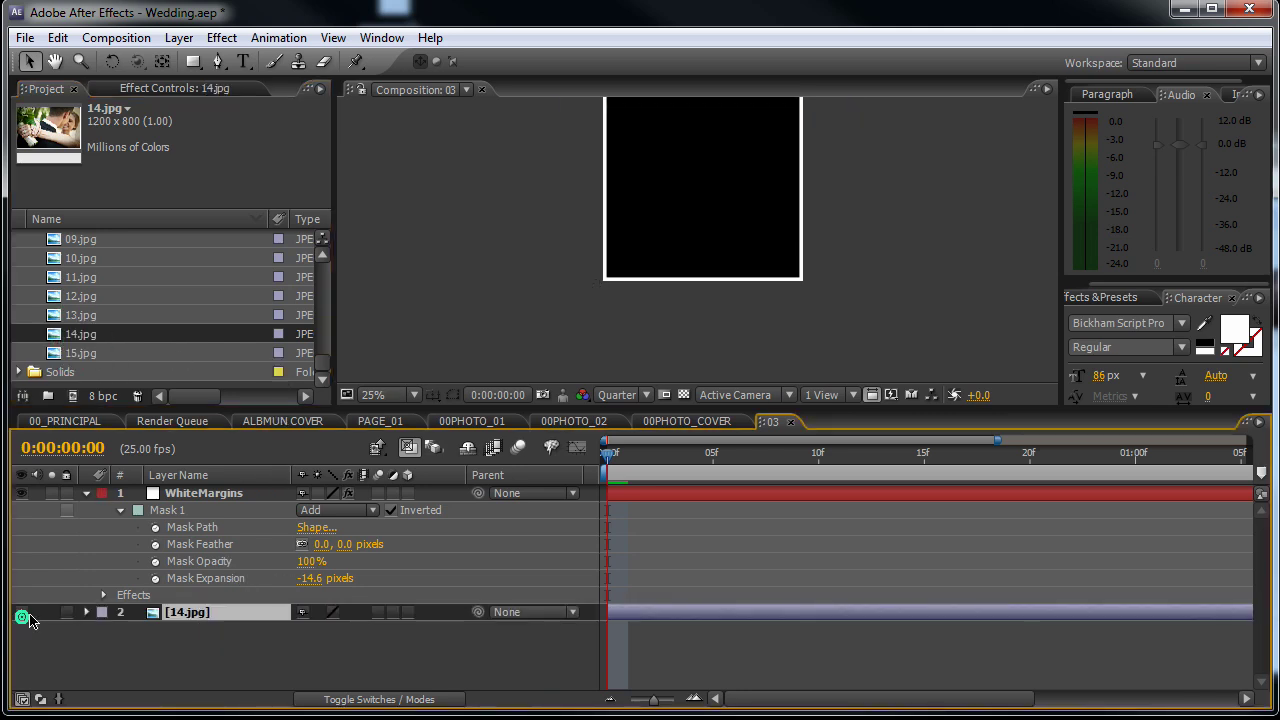
{"action": "left_click", "coordinate": [174, 495]}
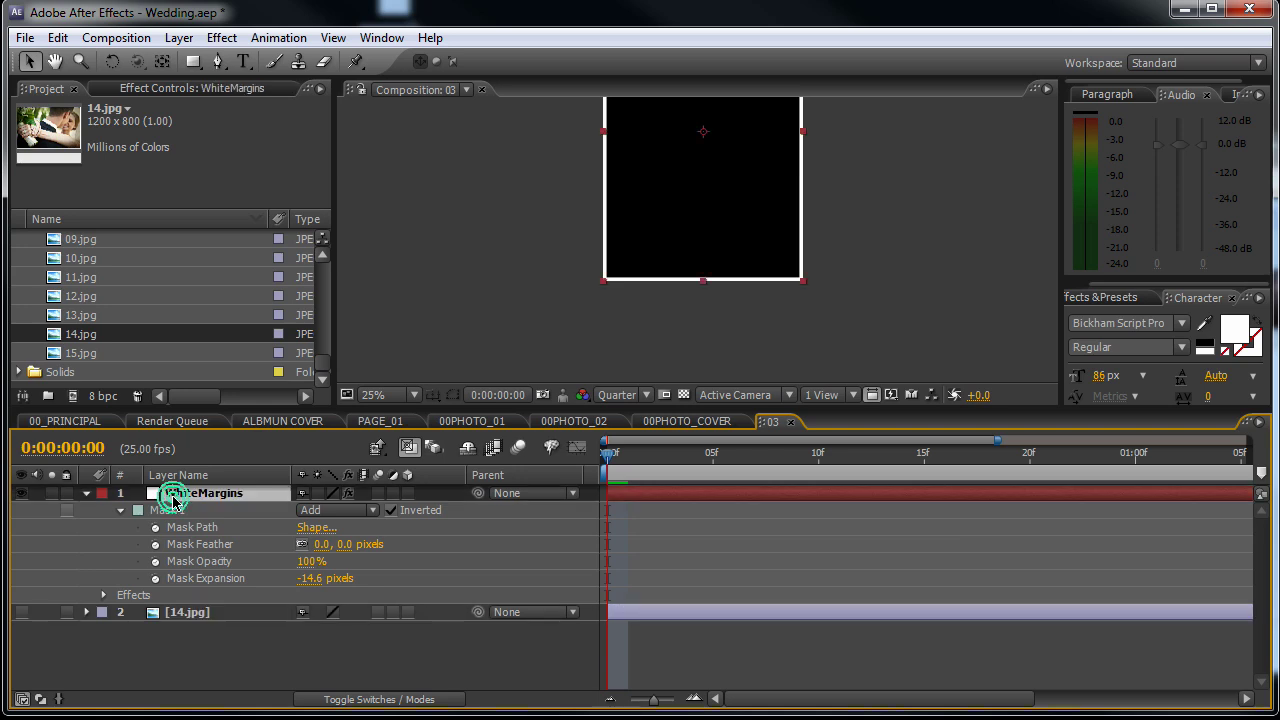
{"action": "left_click_drag", "start_coordinate": [646, 183], "coordinate": [670, 315]}
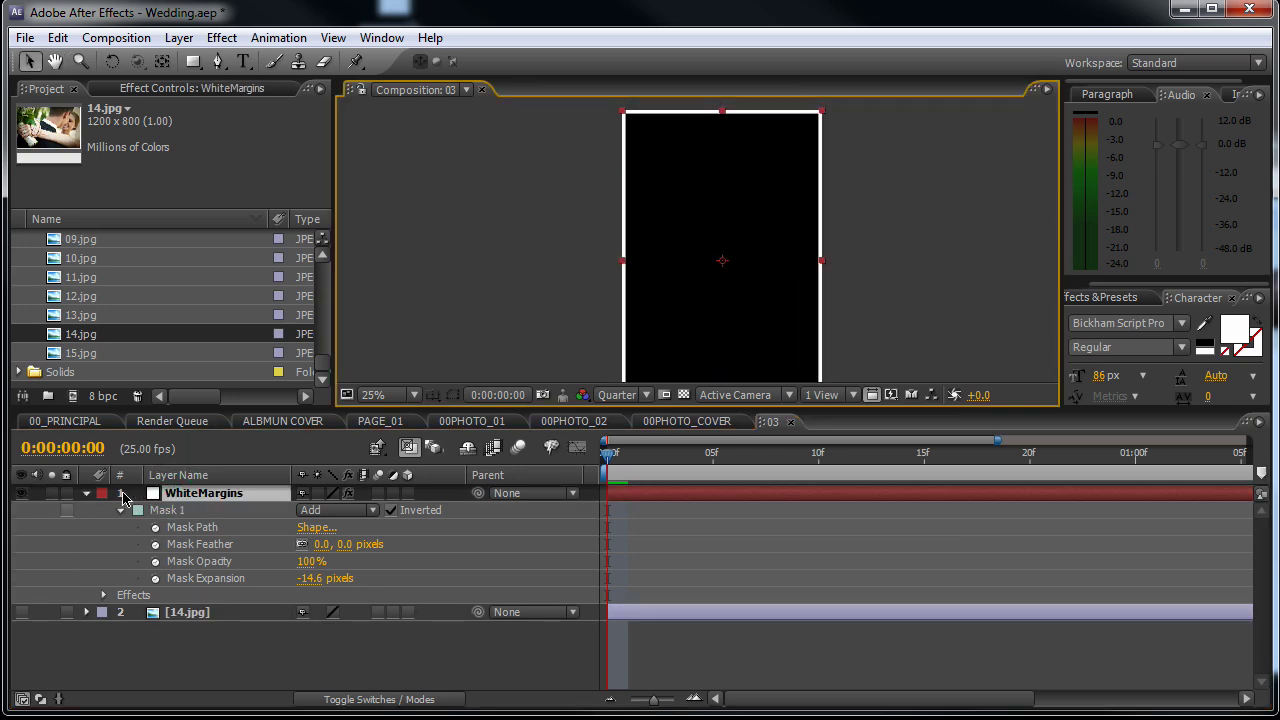
{"action": "left_click", "coordinate": [87, 494]}
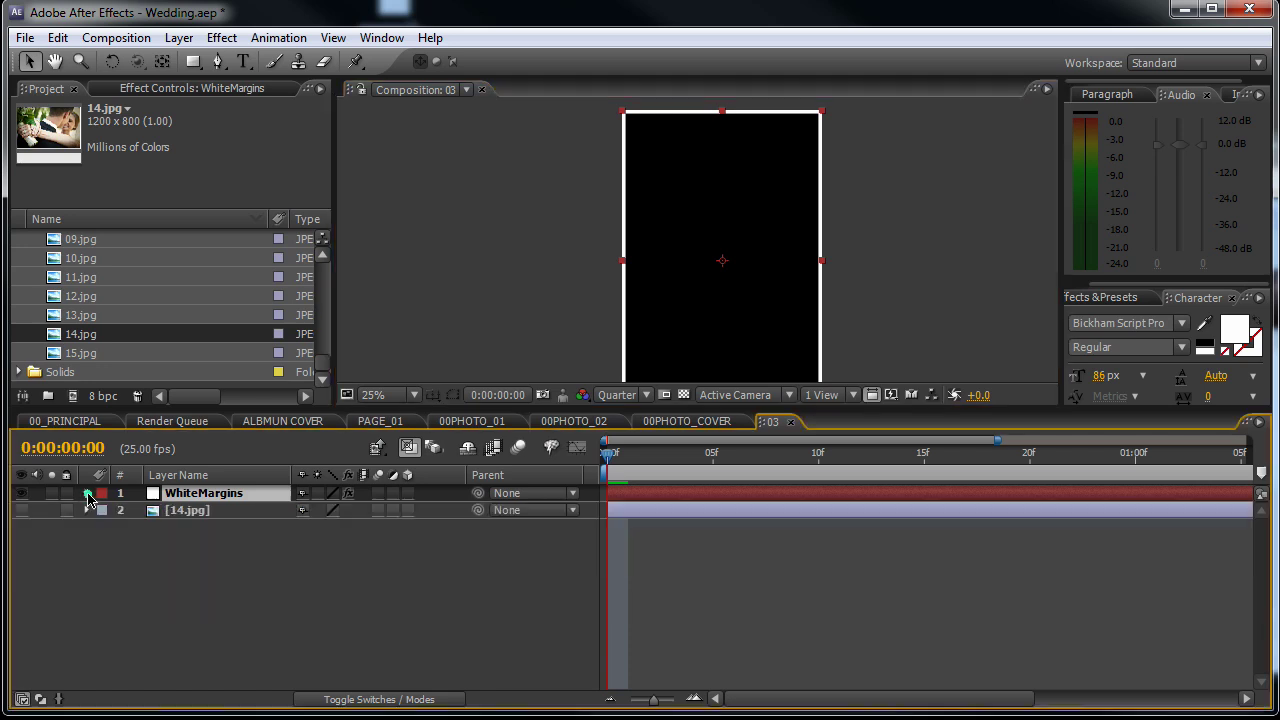
{"action": "left_click", "coordinate": [192, 513]}
- Scale the 14.jpg layer to 154% and shift it left to frame the couple's faces
{"action": "left_click", "coordinate": [21, 510]}
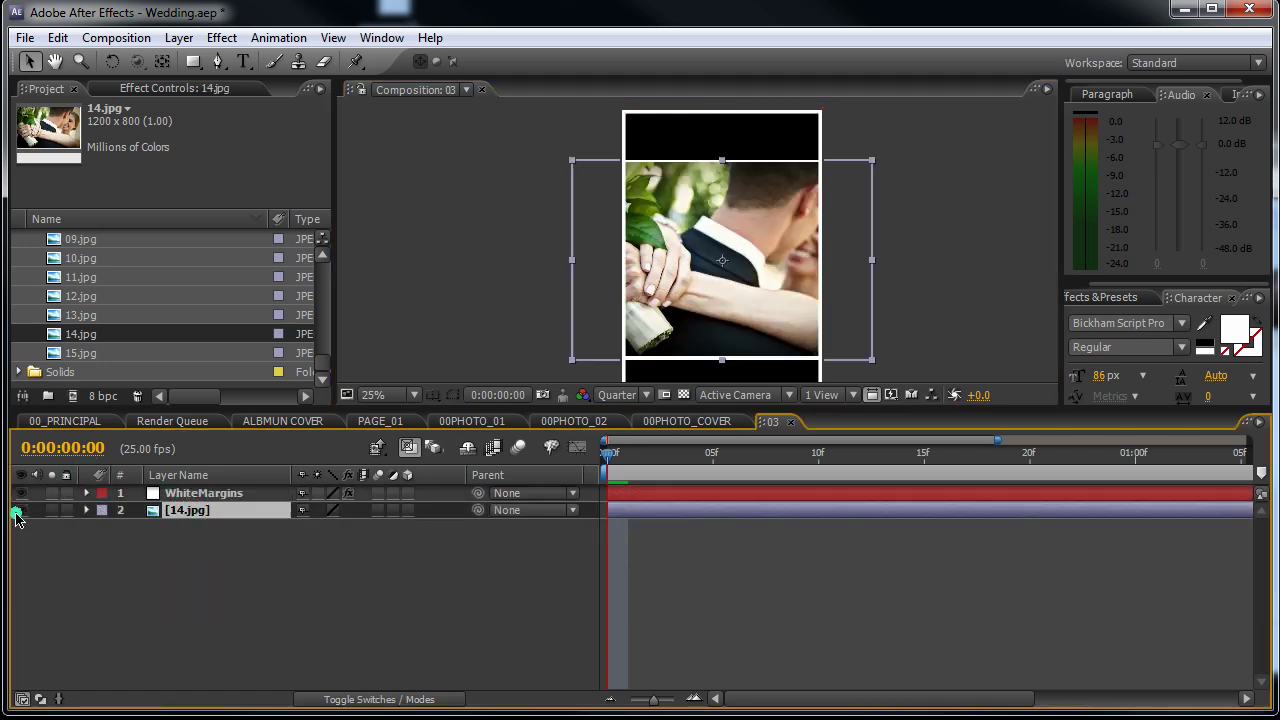
{"action": "left_click", "coordinate": [195, 540]}
{"action": "left_click", "coordinate": [200, 494]}
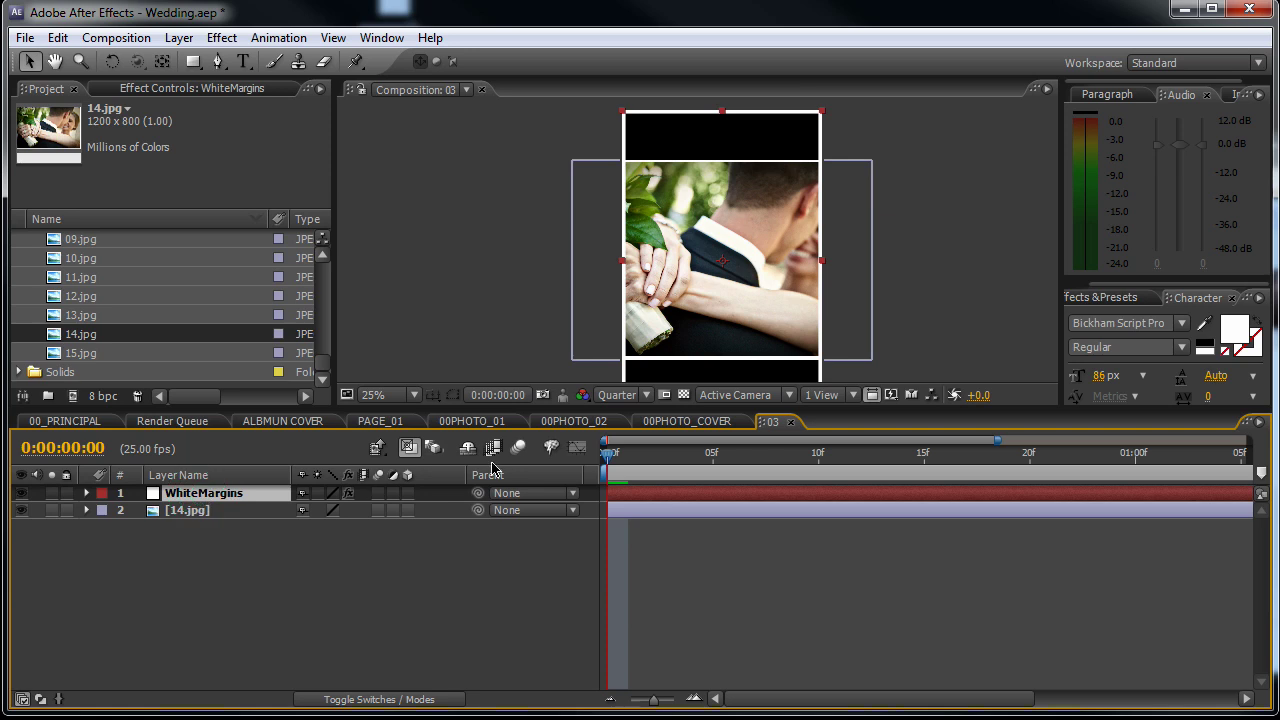
{"action": "left_click", "coordinate": [203, 518]}
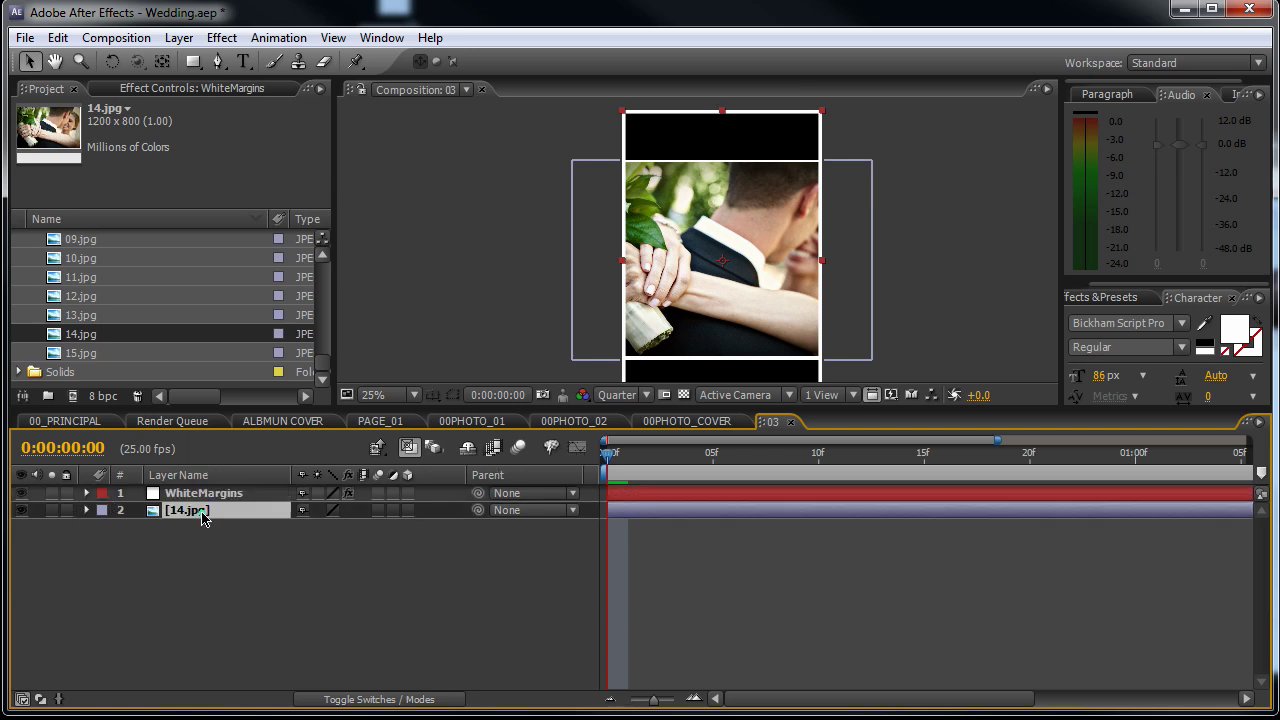
{"action": "key", "text": "s"}
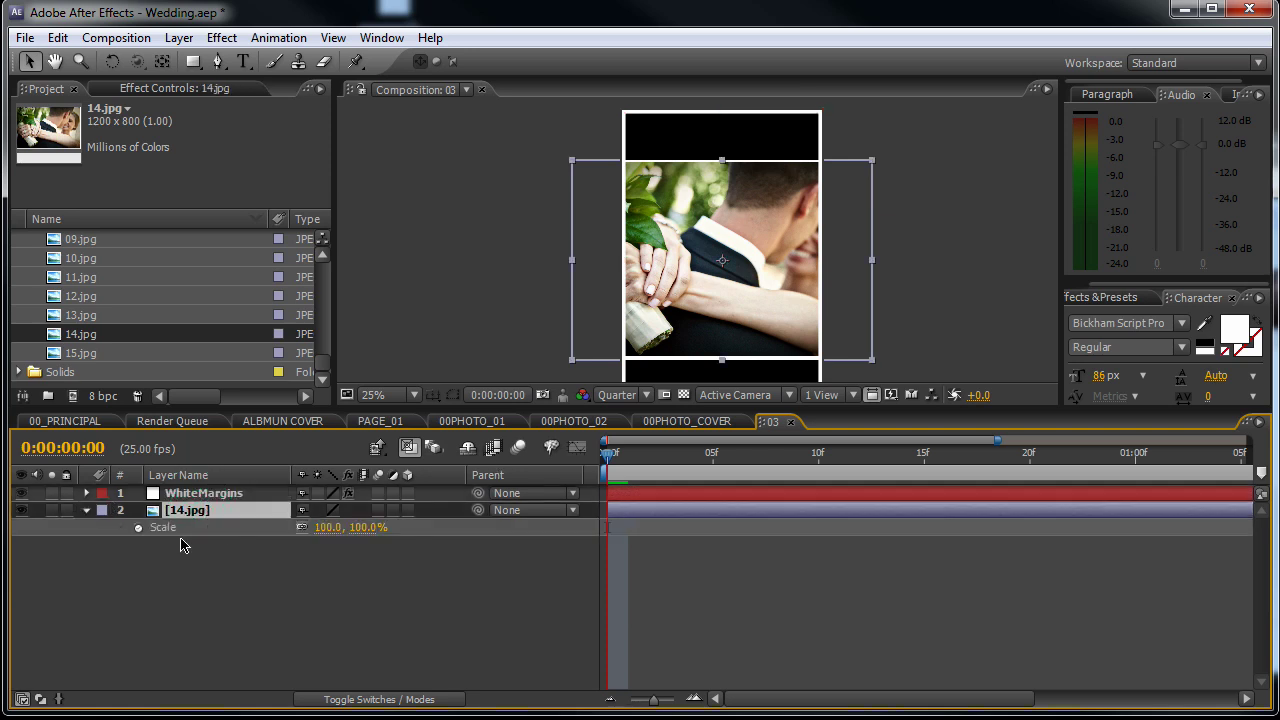
{"action": "mouse_move", "coordinate": [329, 527]}
{"action": "left_mouse_down"}
{"action": "mouse_move", "coordinate": [363, 527]}
{"action": "mouse_move", "coordinate": [338, 527]}
{"action": "left_mouse_up"}
{"action": "key", "text": "Return"}
{"action": "left_click_drag", "start_coordinate": [720, 263], "coordinate": [609, 262]}
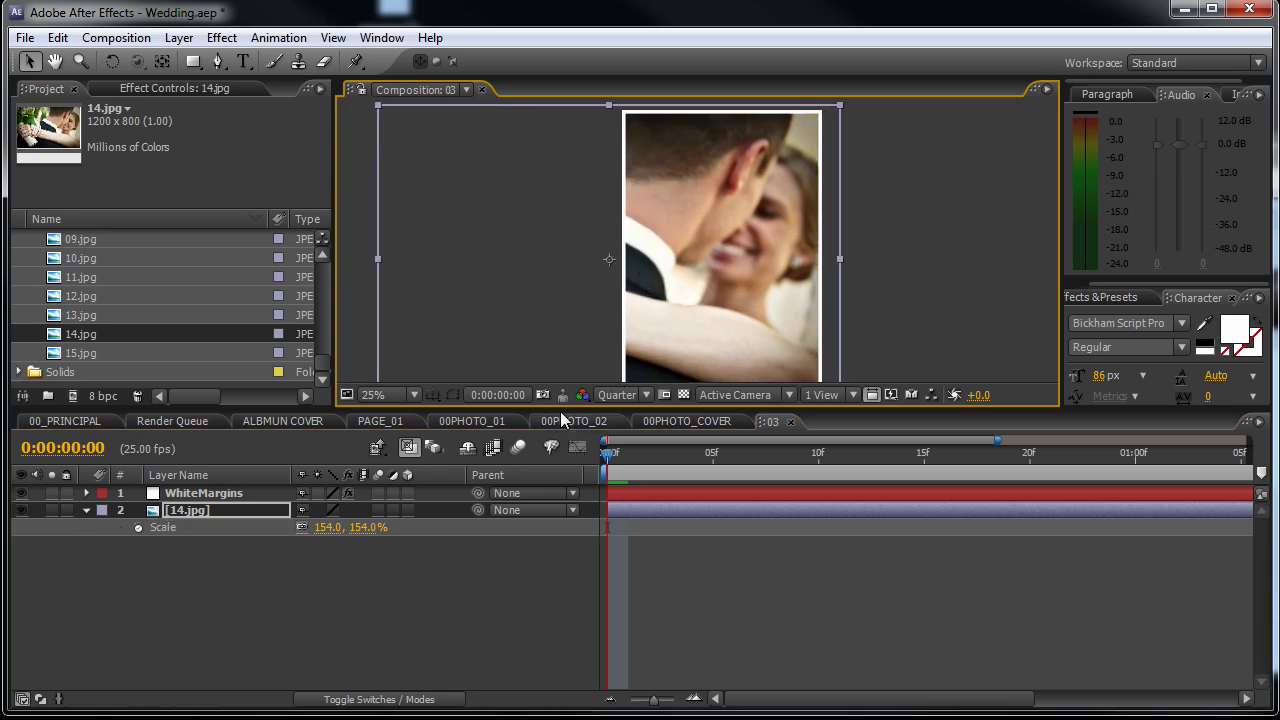
{"action": "left_click_drag", "start_coordinate": [560, 411], "coordinate": [564, 468]}
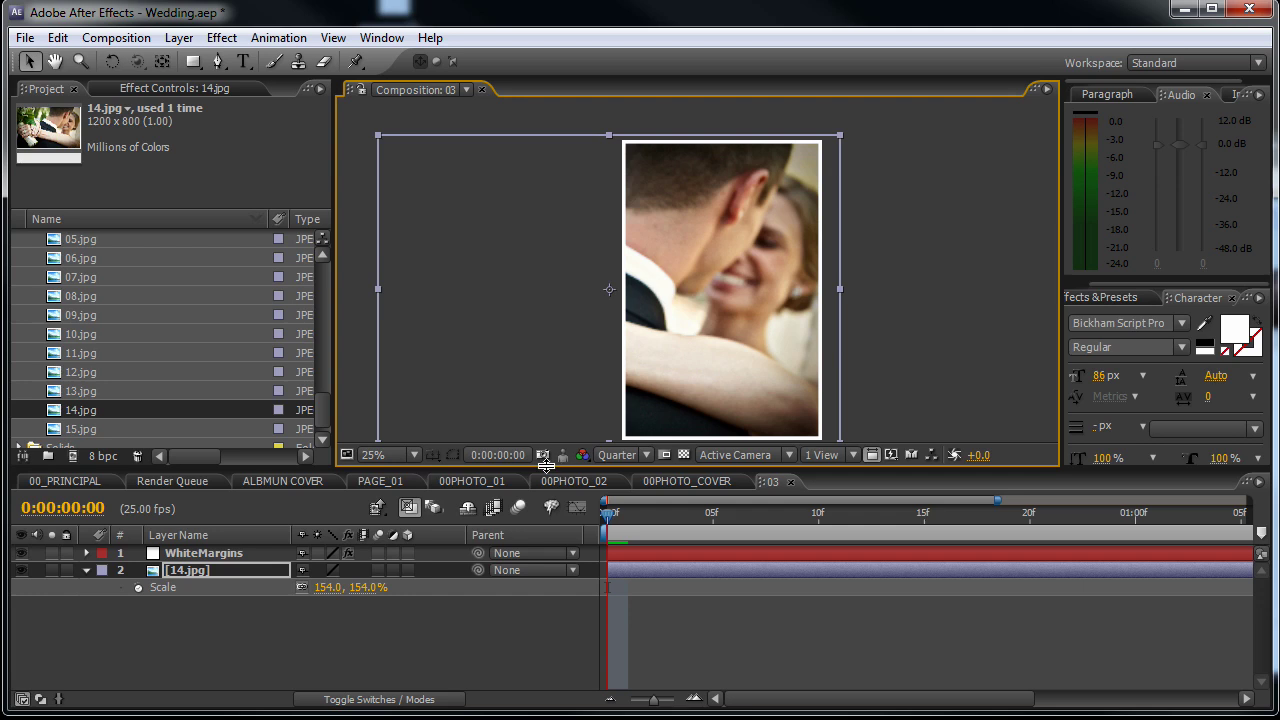
- Scrub 00_PRINCIPAL to about 0:00:12:23 to see the new photo, then select composition 05
{"action": "left_click", "coordinate": [62, 481]}
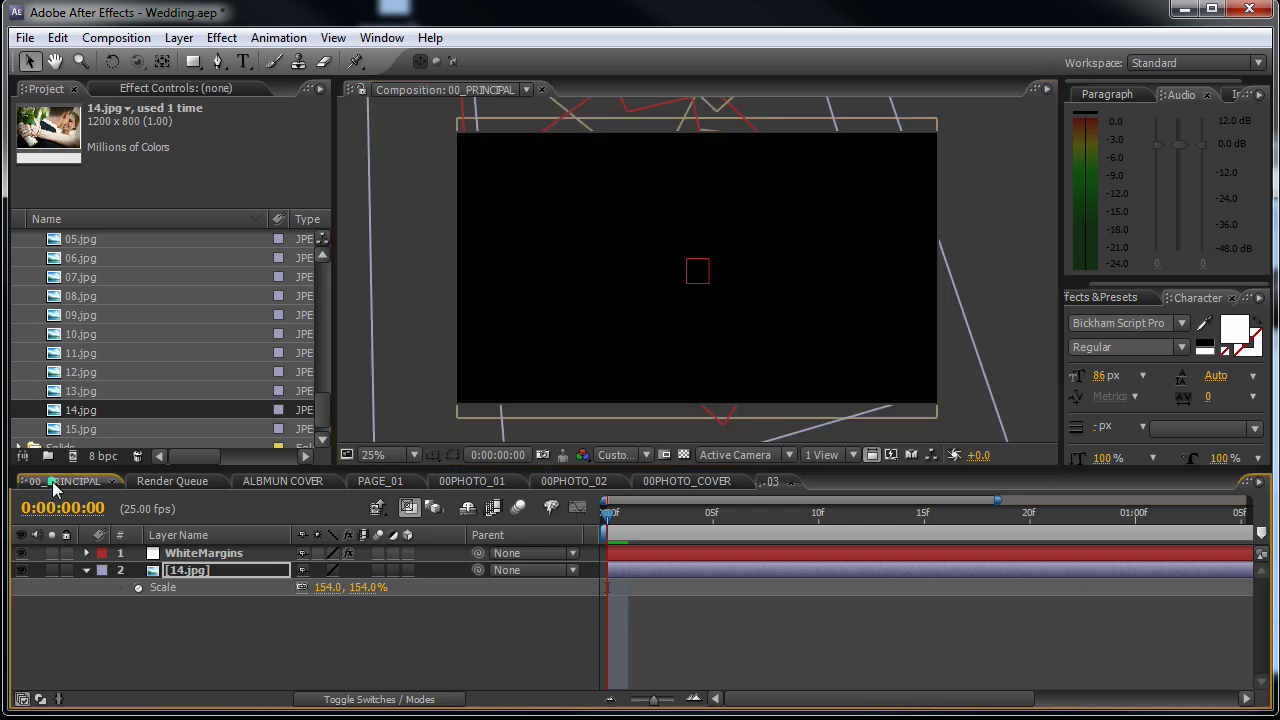
{"action": "left_click_drag", "start_coordinate": [580, 515], "coordinate": [672, 515]}
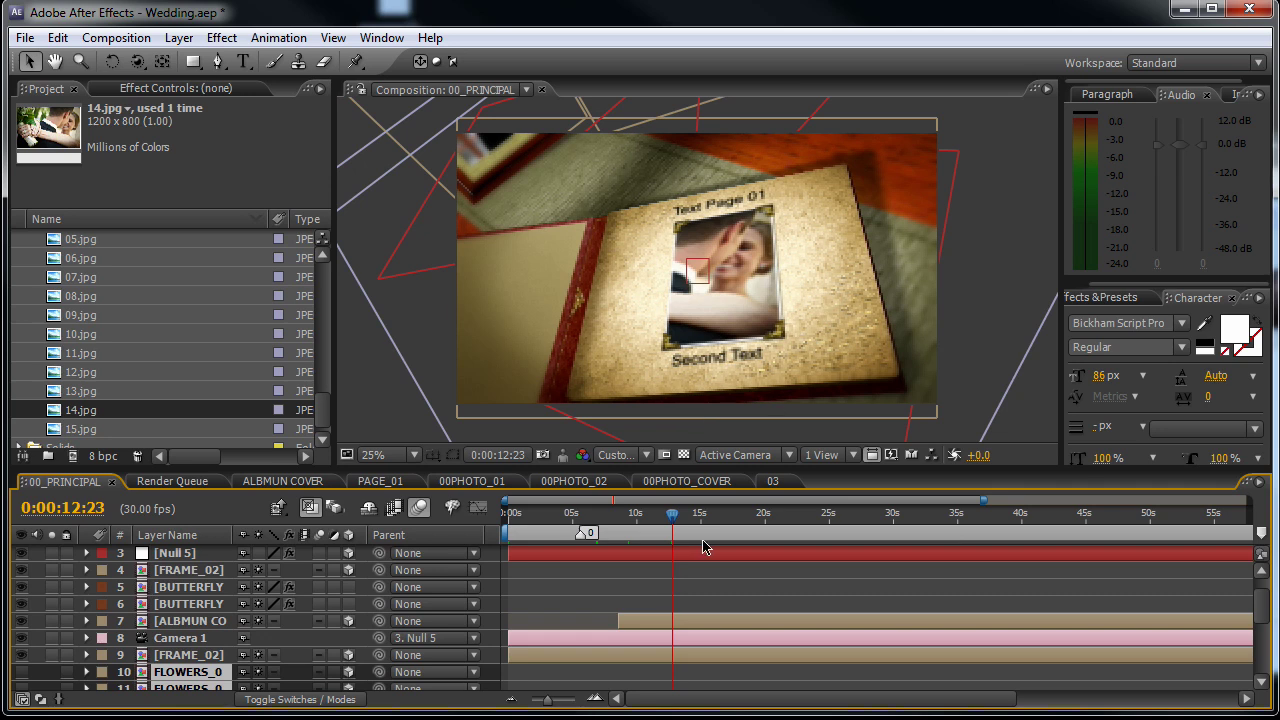
{"action": "left_click_drag", "start_coordinate": [322, 405], "coordinate": [323, 342]}
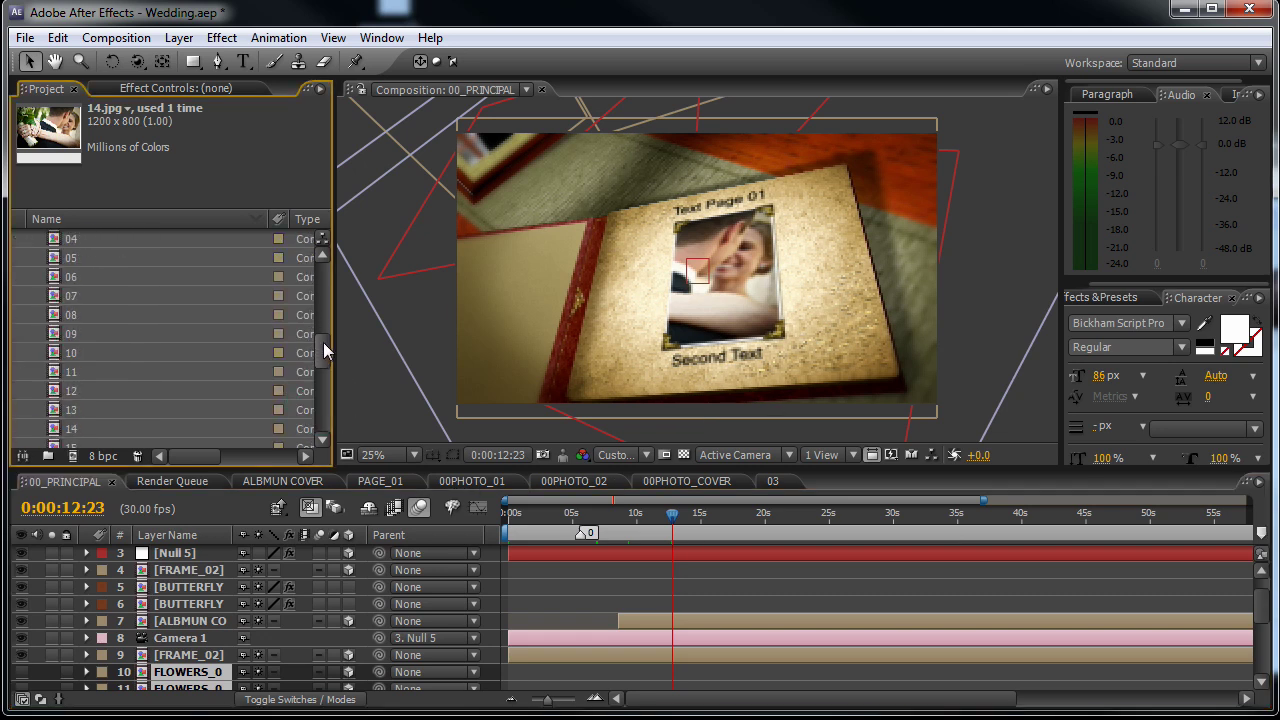
{"action": "left_click", "coordinate": [80, 243]}
- Open compositions 05, 07, 08 and 13 and zoom the viewer out to 25%
{"action": "double_click", "coordinate": [80, 256]}
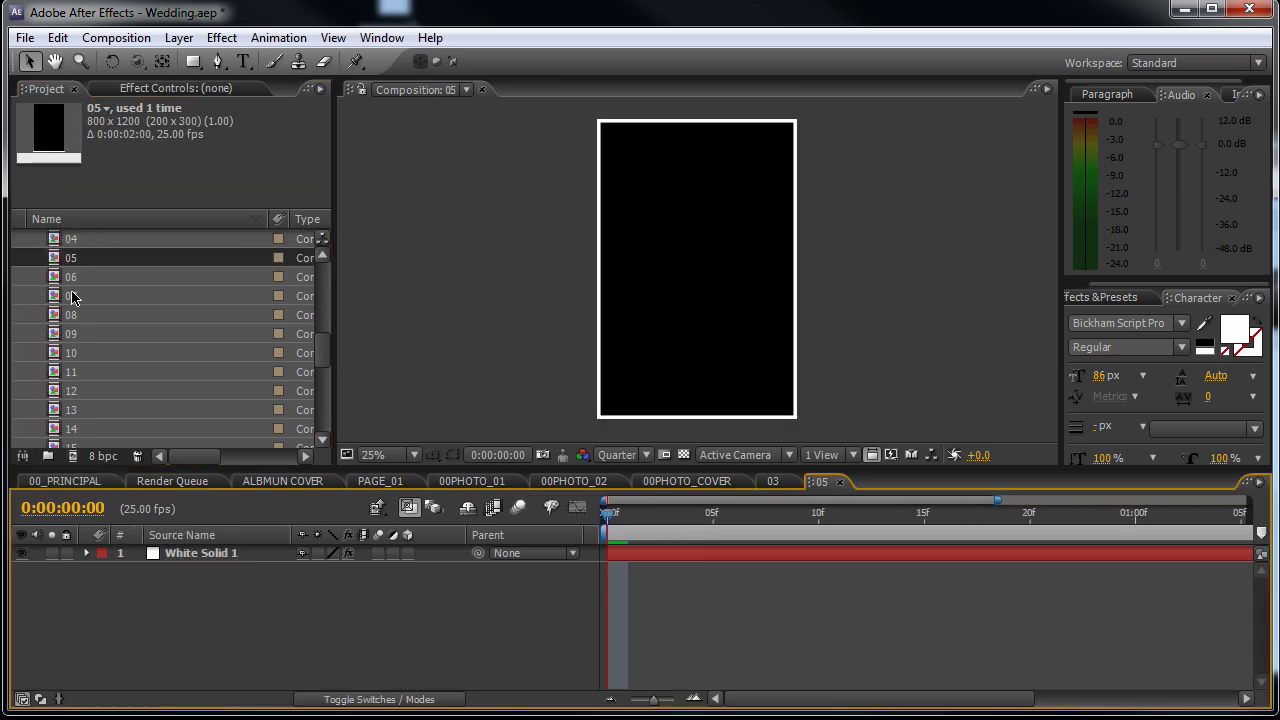
{"action": "double_click", "coordinate": [72, 296]}
{"action": "double_click", "coordinate": [72, 315]}
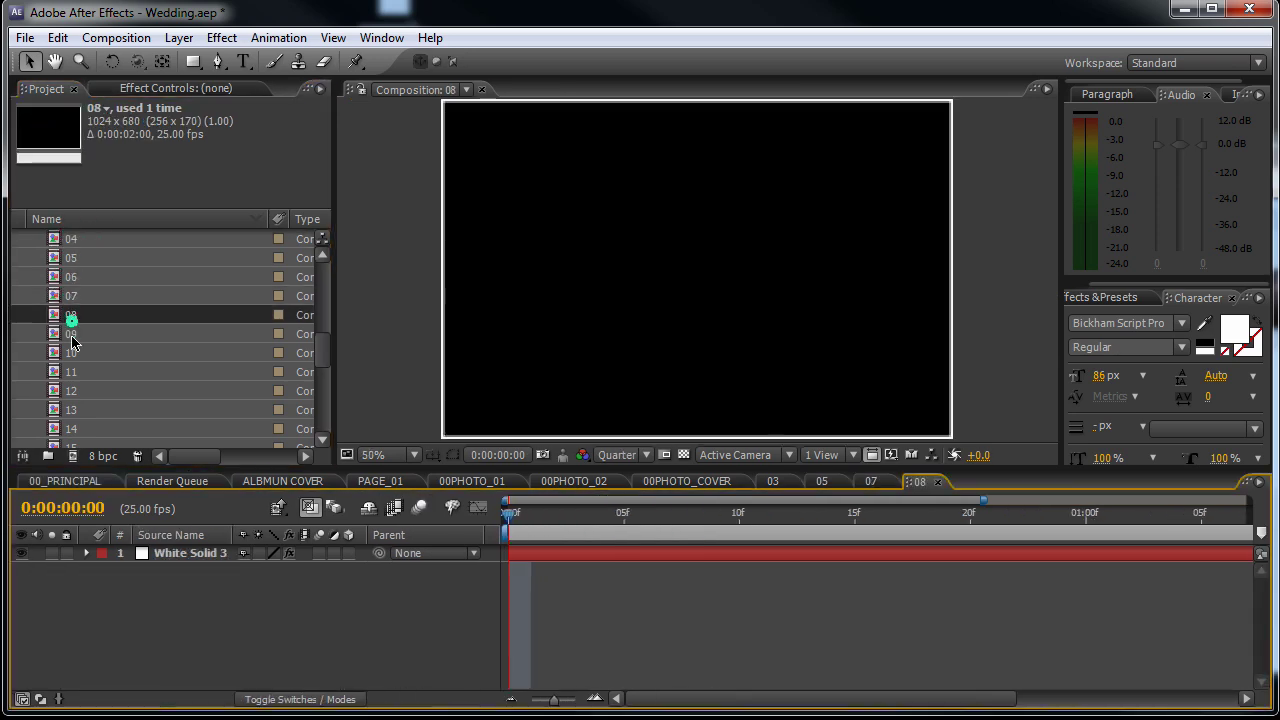
{"action": "double_click", "coordinate": [82, 409]}
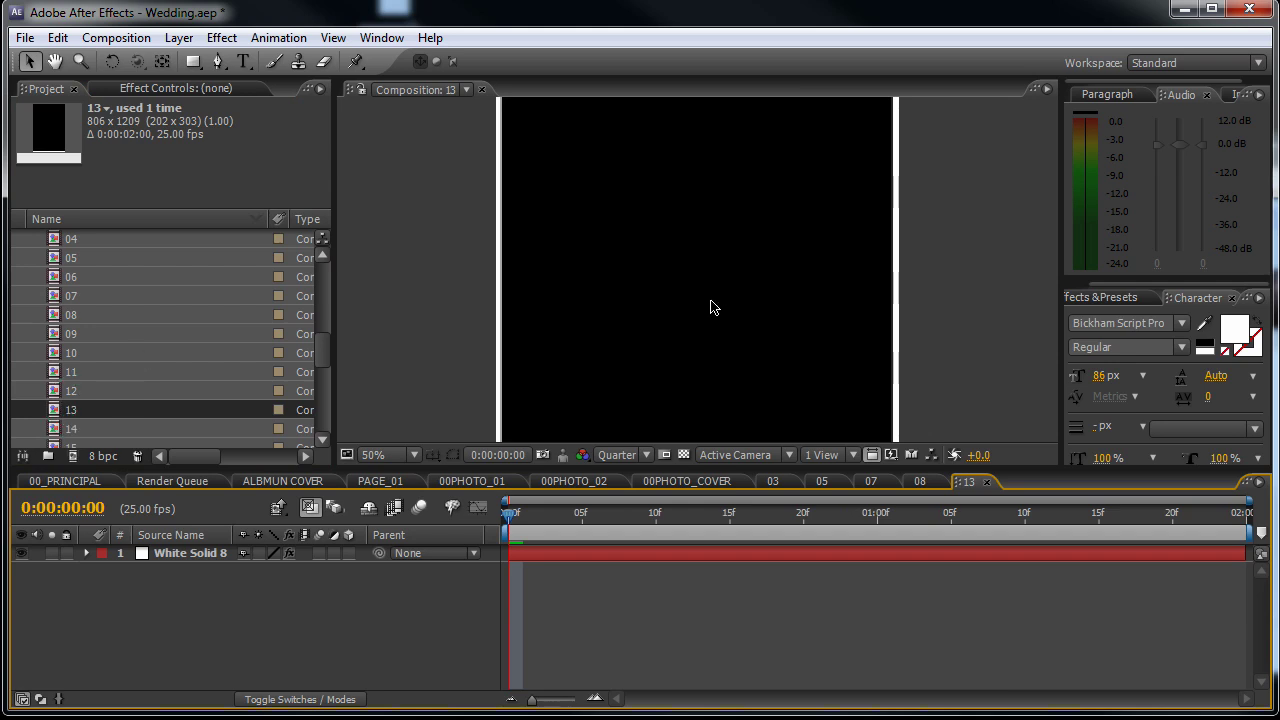
{"action": "key", "text": "comma"}
- Select the White Solid 8 layer in composition 13 and scroll the Project panel
{"action": "left_click", "coordinate": [187, 557]}
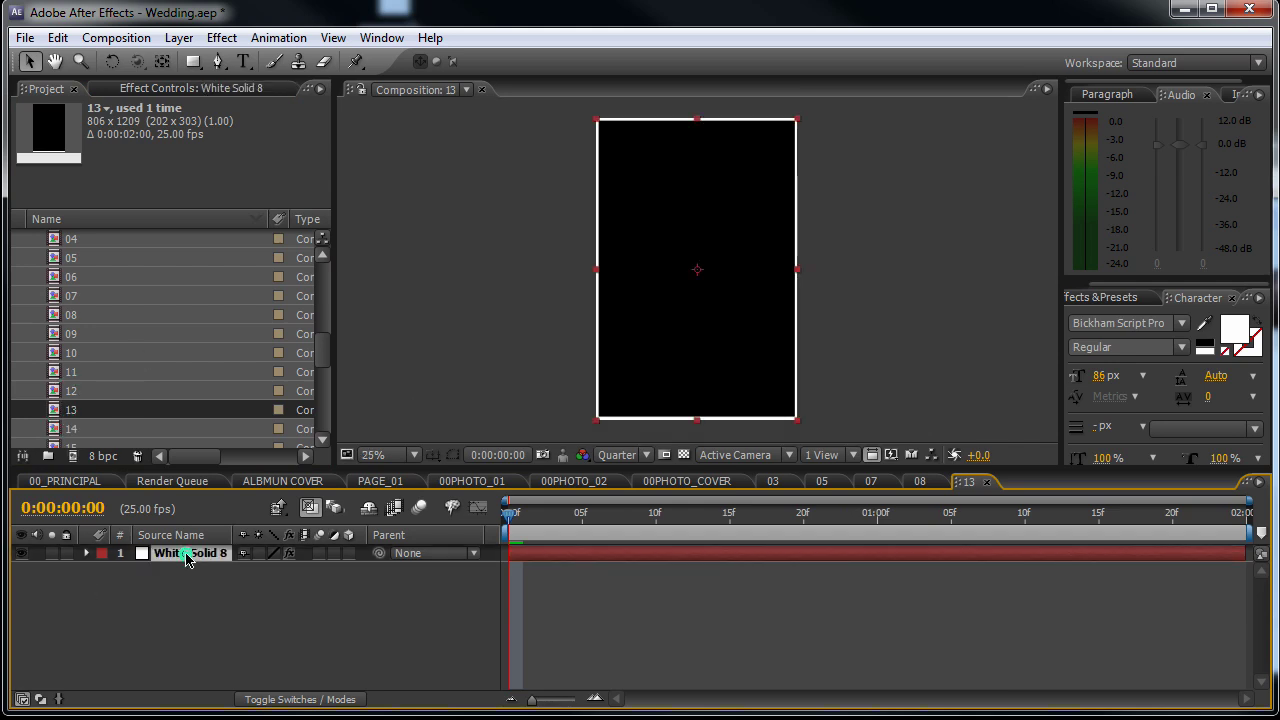
{"action": "left_click", "coordinate": [180, 570]}
{"action": "left_click", "coordinate": [180, 560]}
{"action": "left_click", "coordinate": [318, 349]}
{"action": "scroll", "coordinate": [320, 370], "scroll_direction": "down", "scroll_amount": 1}
{"action": "scroll", "coordinate": [320, 372], "scroll_direction": "down", "scroll_amount": 2}
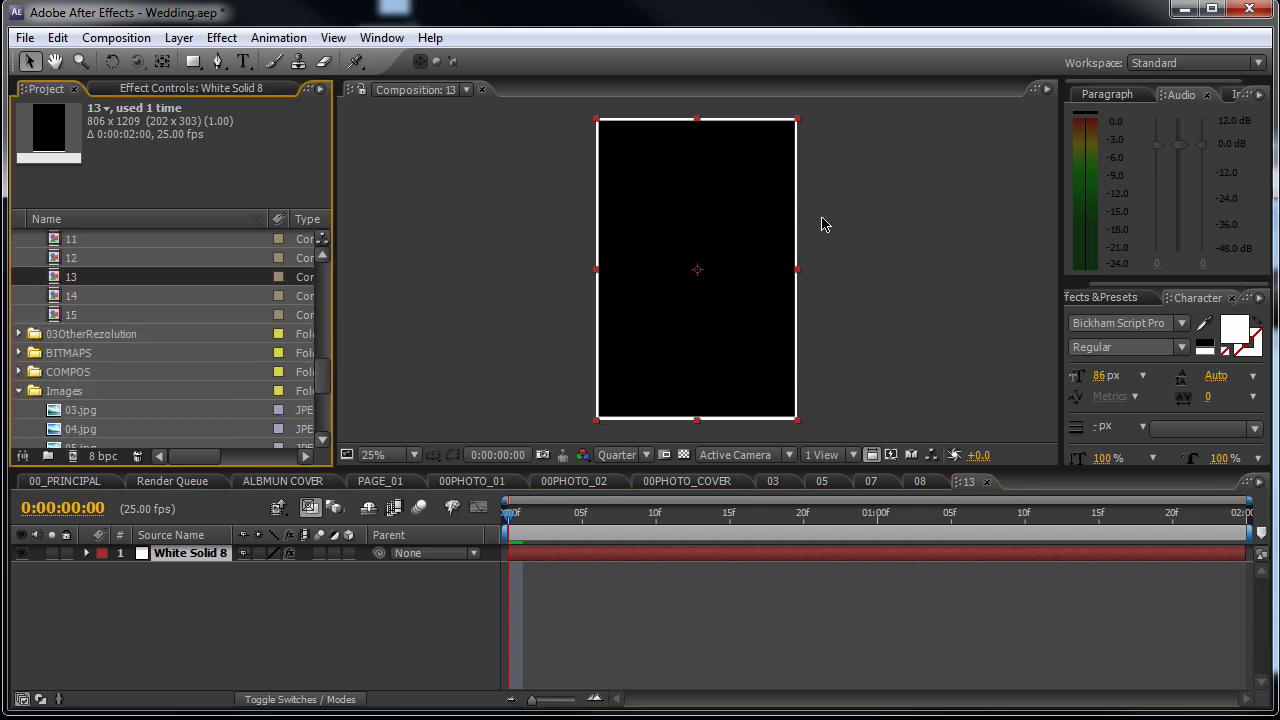
{"action": "left_click_drag", "start_coordinate": [322, 371], "coordinate": [322, 378]}
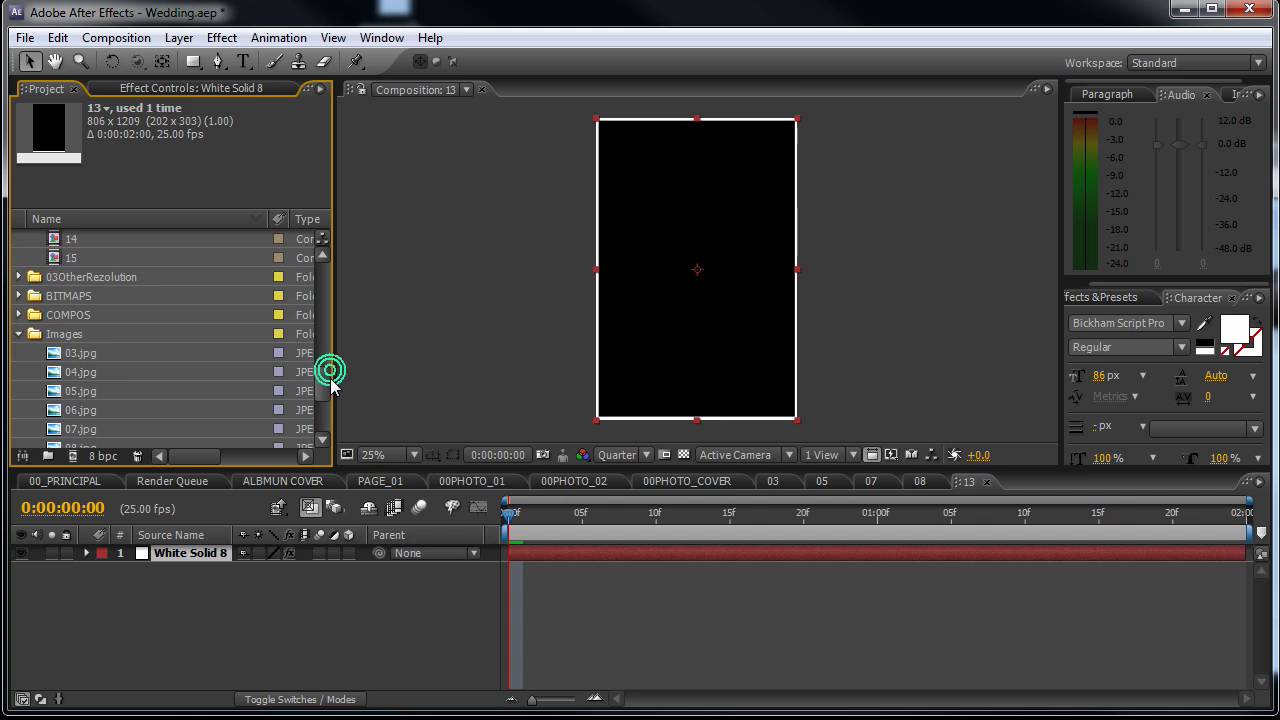
- Queue 00_PRINCIPAL with Make Movie as 00_PRINCIPAL.mov and uncheck the WEDDING.avi item
{"action": "left_click", "coordinate": [77, 484]}
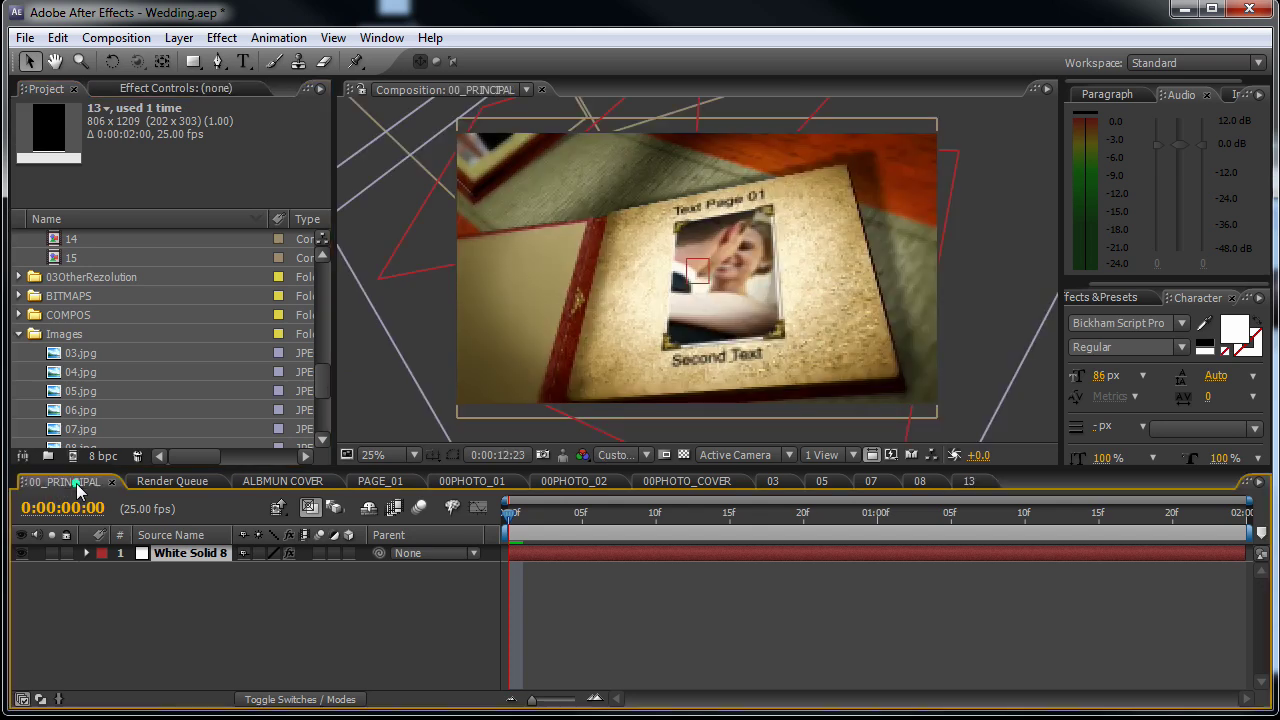
{"action": "left_click", "coordinate": [128, 42]}
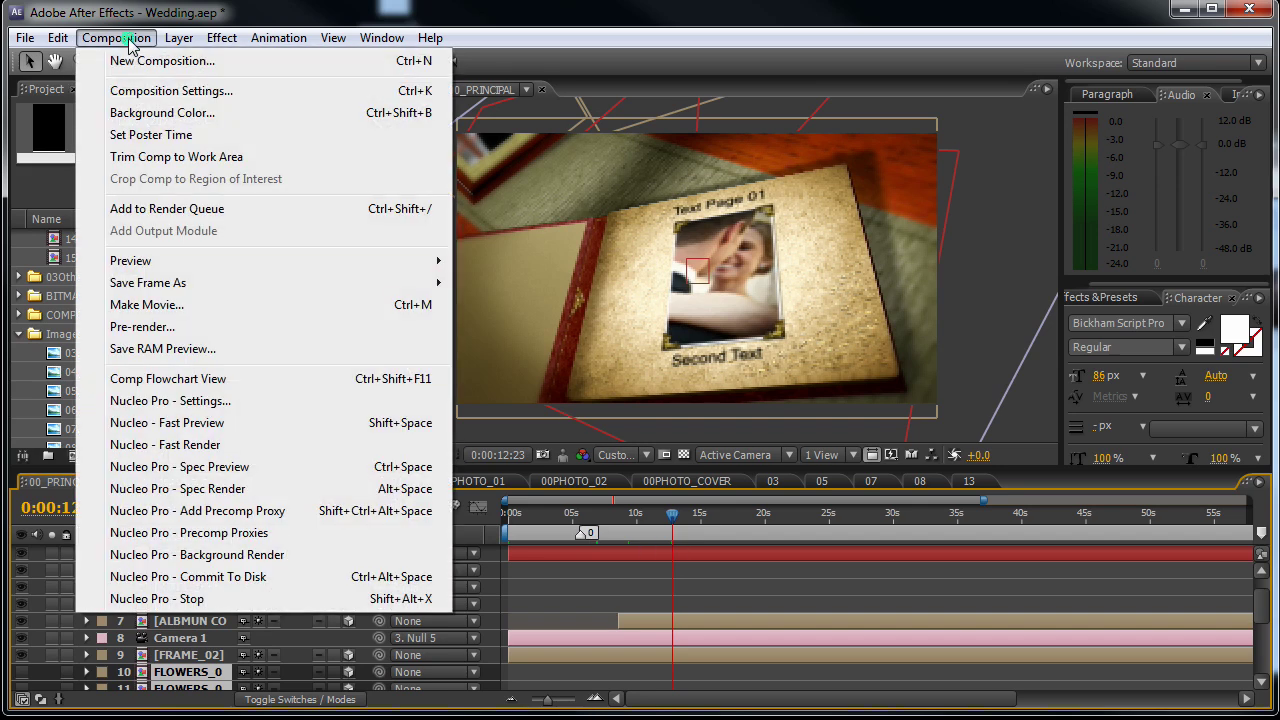
{"action": "left_click", "coordinate": [206, 313]}
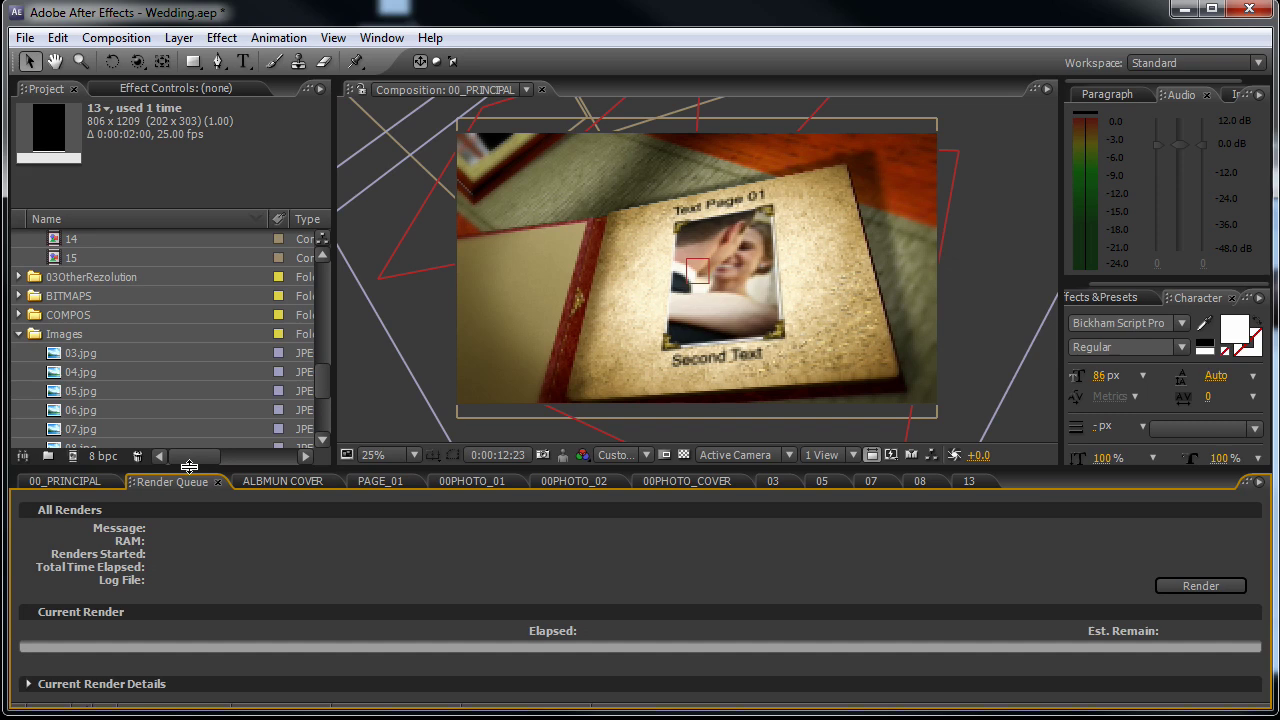
{"action": "left_click_drag", "start_coordinate": [187, 466], "coordinate": [193, 246]}
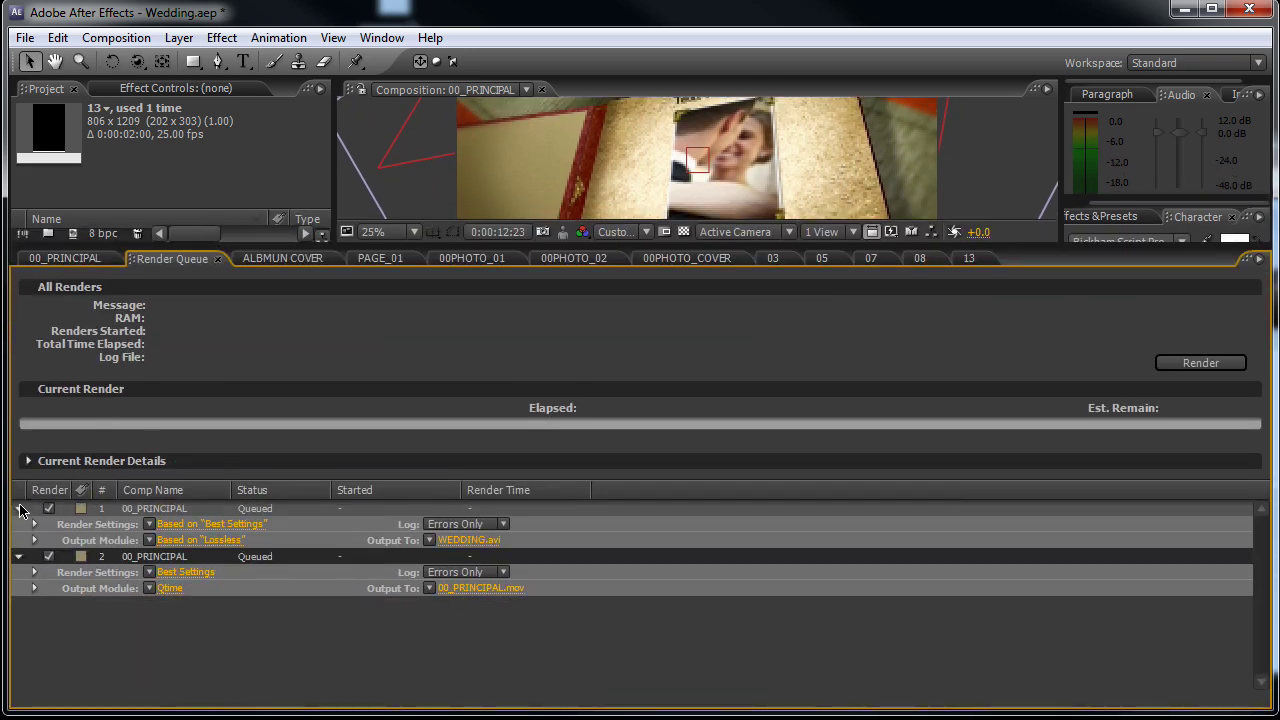
{"action": "left_click", "coordinate": [47, 509]}
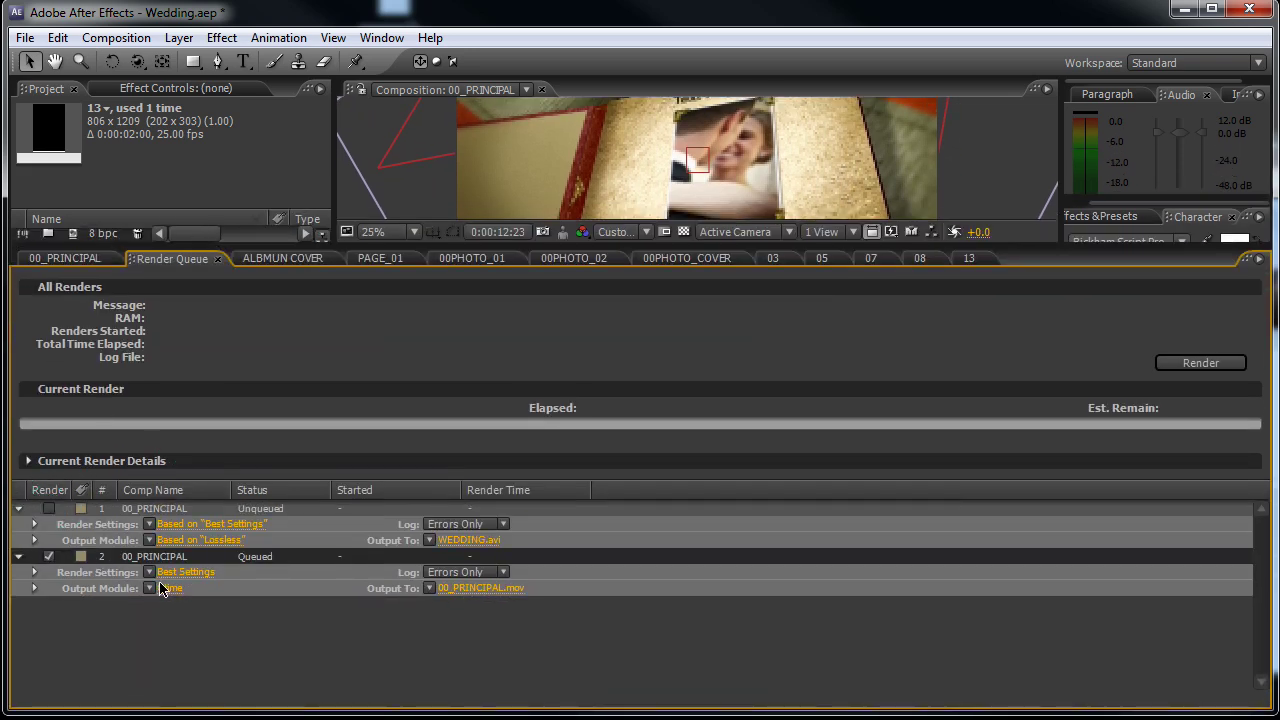